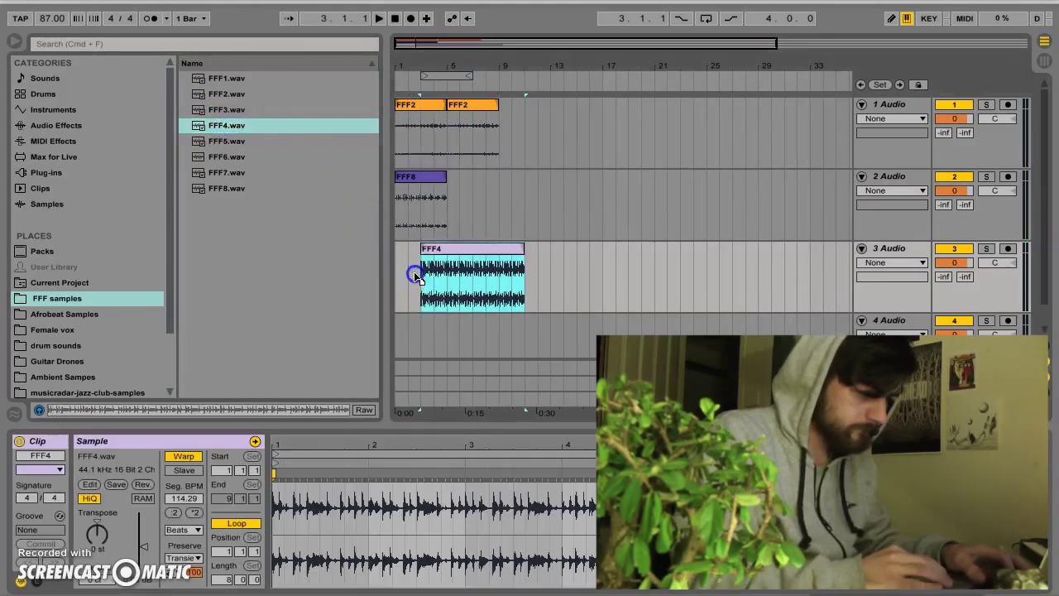
Move the FFF4 clip on track 3 along the timeline so it starts at bar 9
drag(425, 52, 425, 75)
click(446, 287)
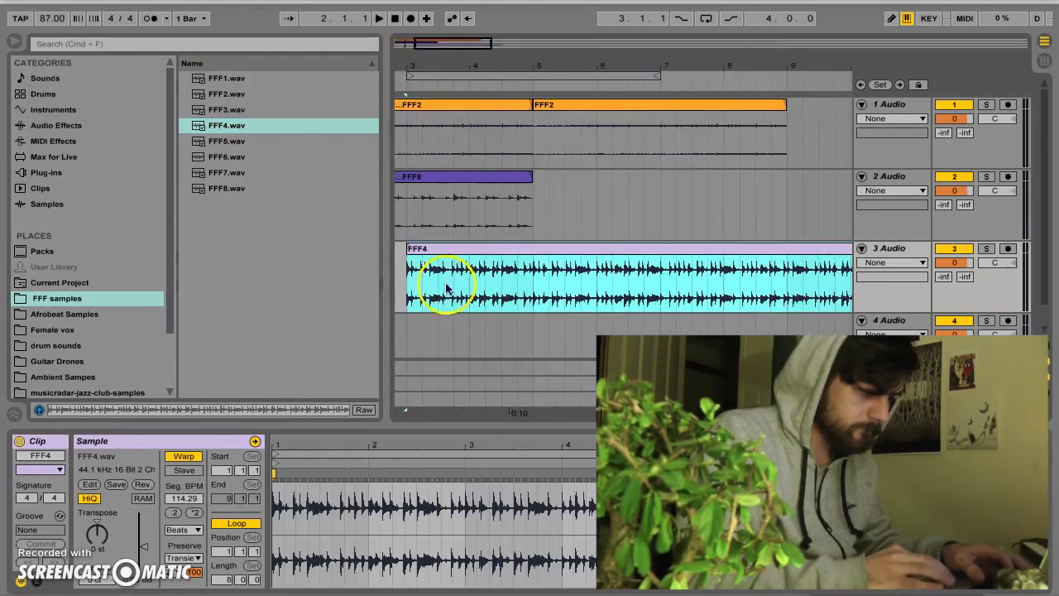
drag(438, 259, 820, 260)
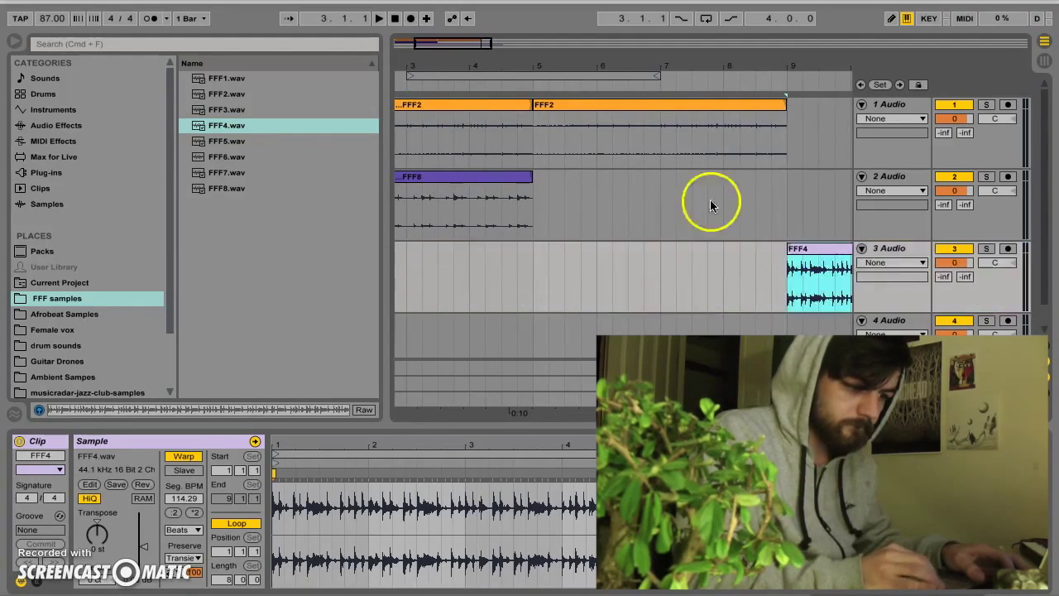
Audition the FFF4 clip from bar 9 and split out its section from 10.1.1 to 10.1.3
scroll(735, 160, right, 5)
drag(591, 66, 580, 157)
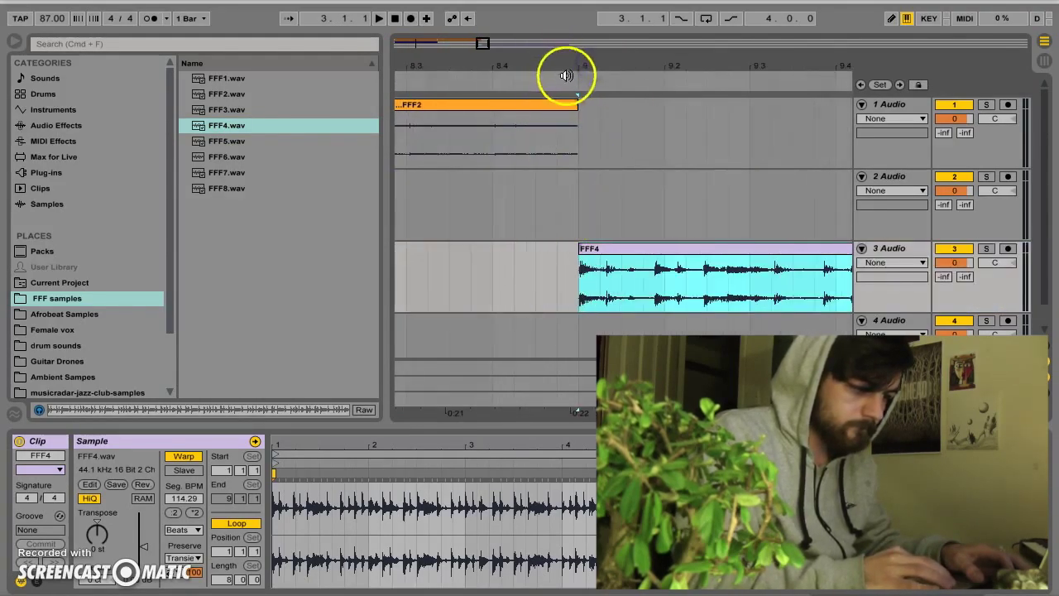
click(623, 193)
key(space)
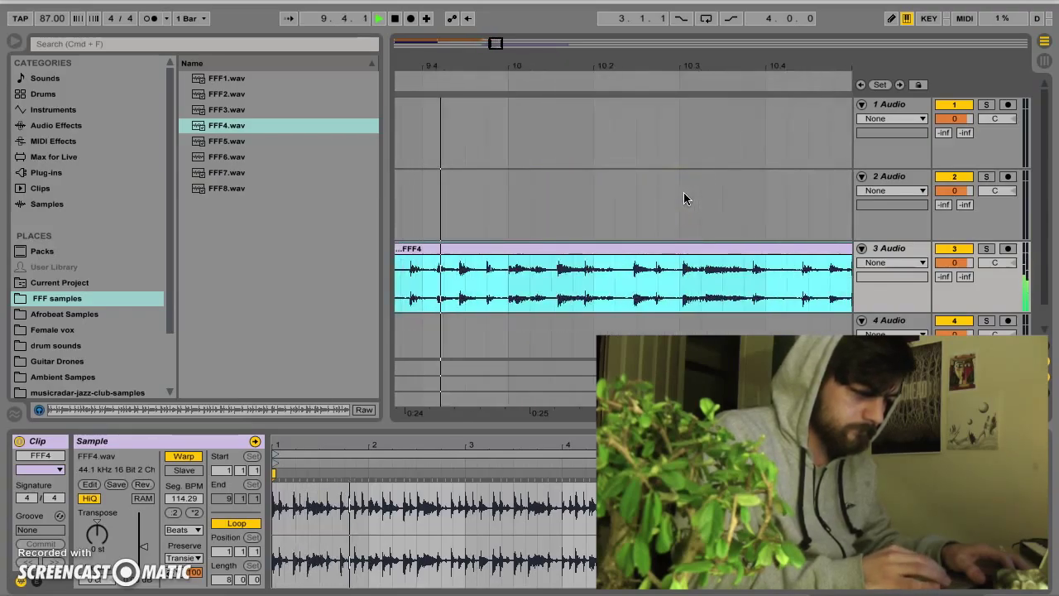
click(571, 269)
key(space)
drag(513, 303, 543, 307)
key(super+e)
Split the FFF4 clip at the hit just before 9.4.3 and at 9.4.4, and audition the resulting slices
scroll(488, 305, left, 2)
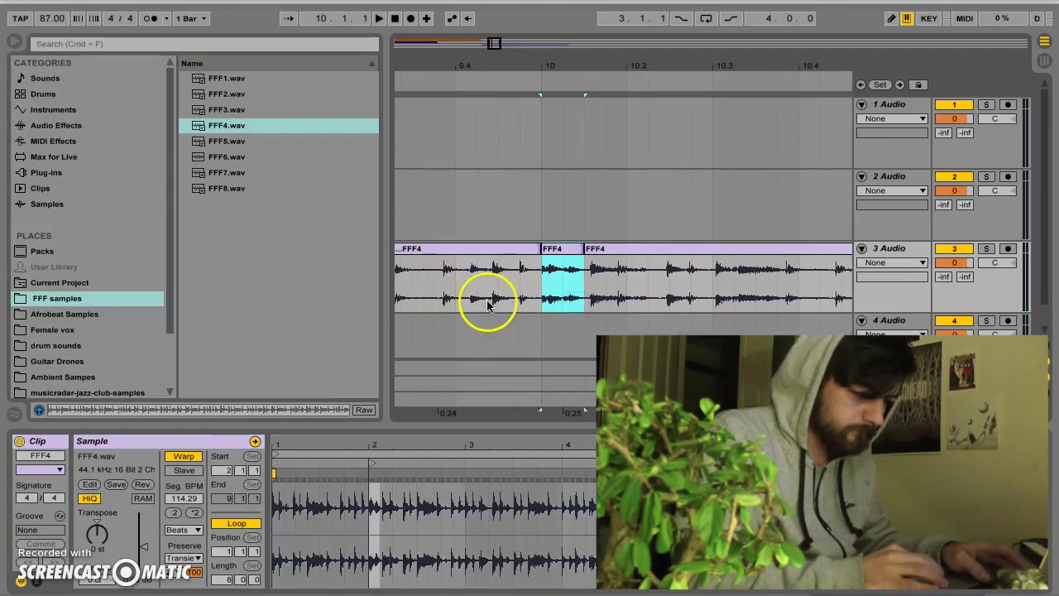
drag(500, 65, 504, 221)
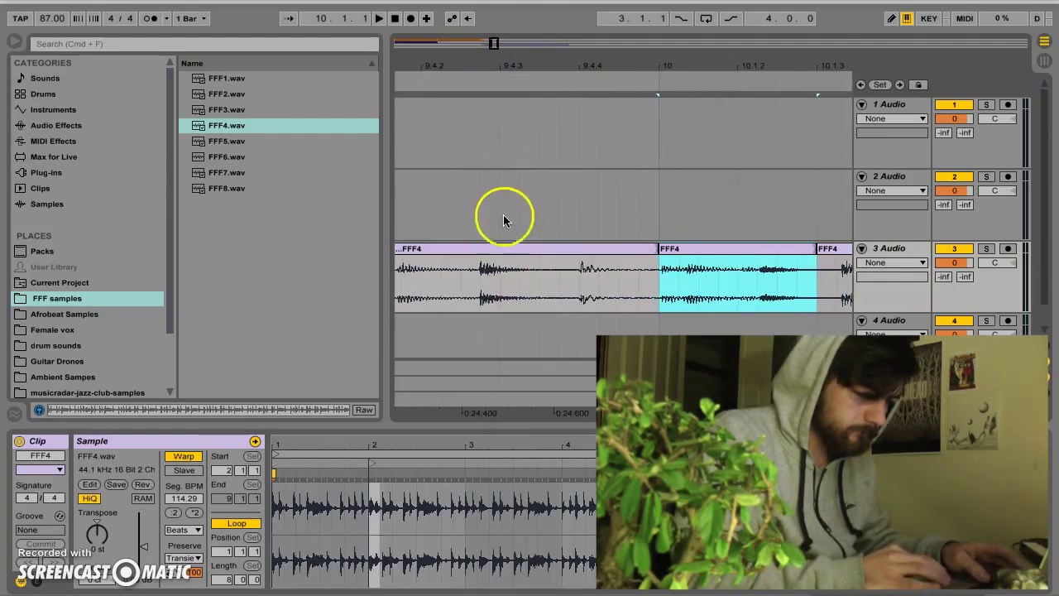
drag(480, 305, 579, 306)
key(super+e)
key(space)
click(590, 246)
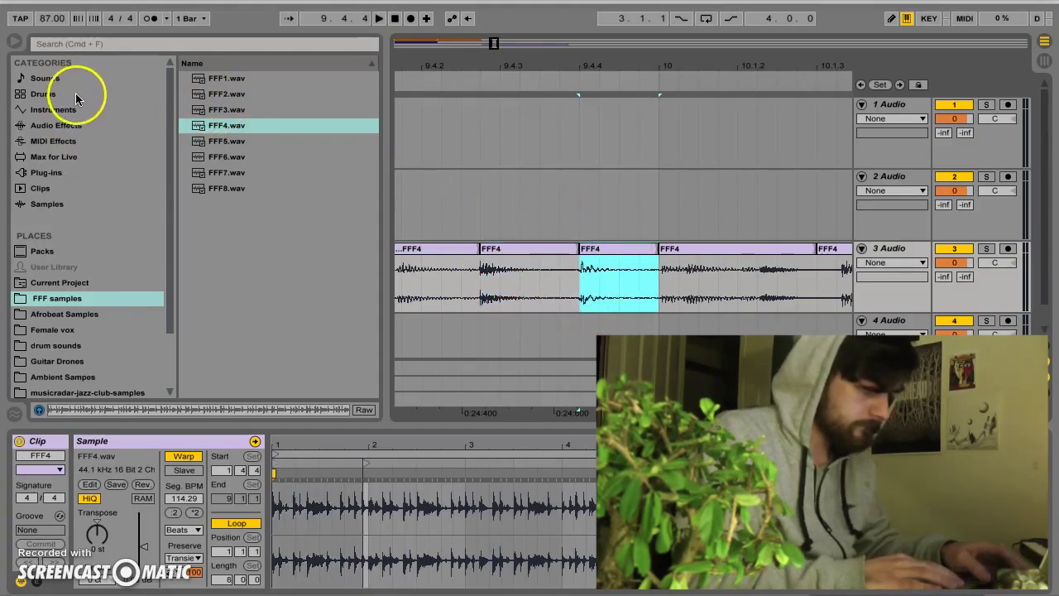
Add a MIDI track below track 3 and load an empty Drum Rack onto it
key(Down)
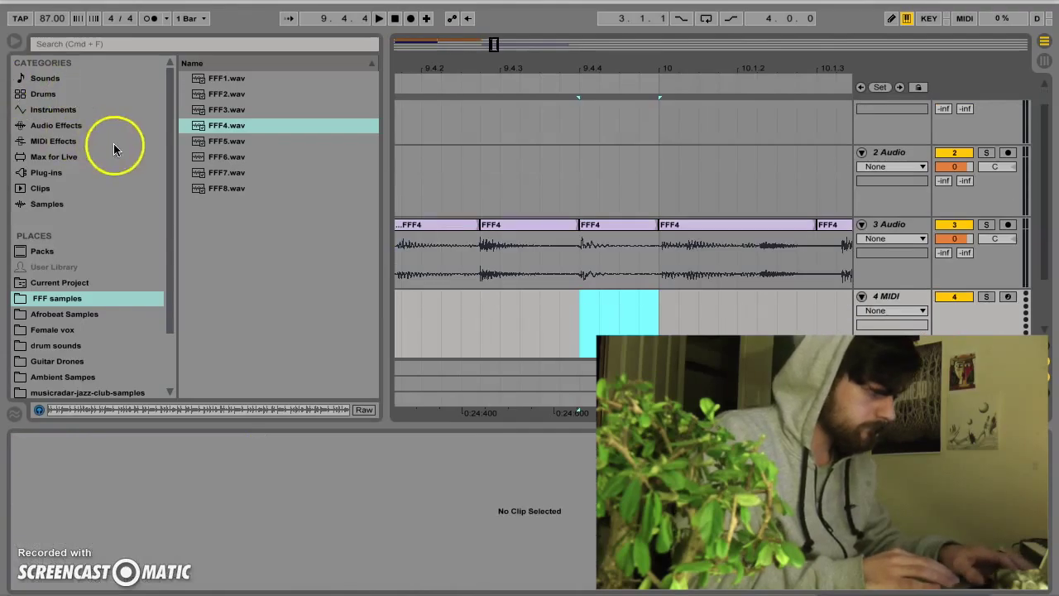
click(38, 92)
click(191, 95)
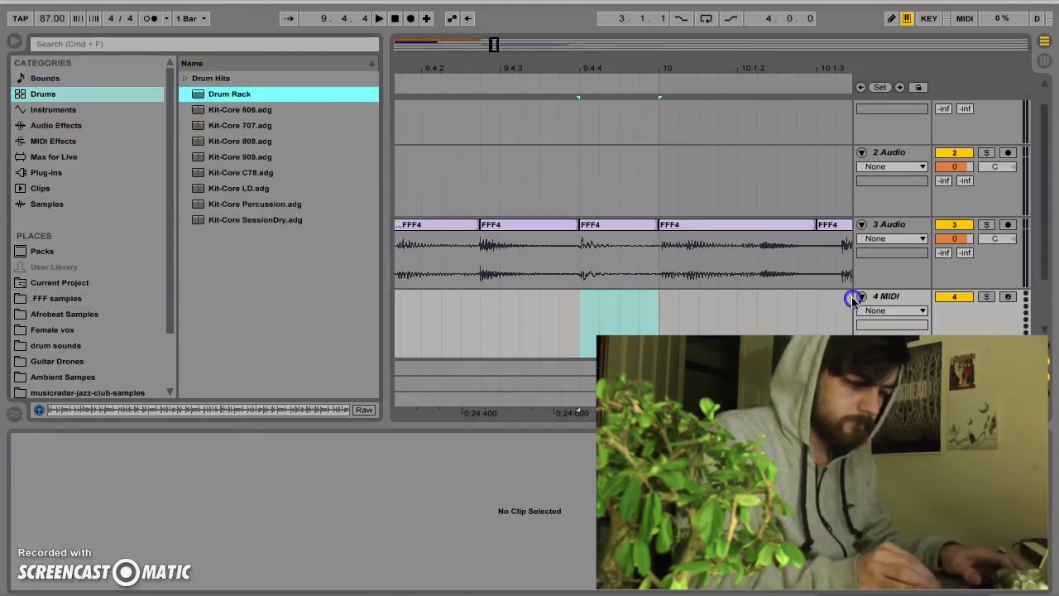
click(889, 299)
double_click(276, 94)
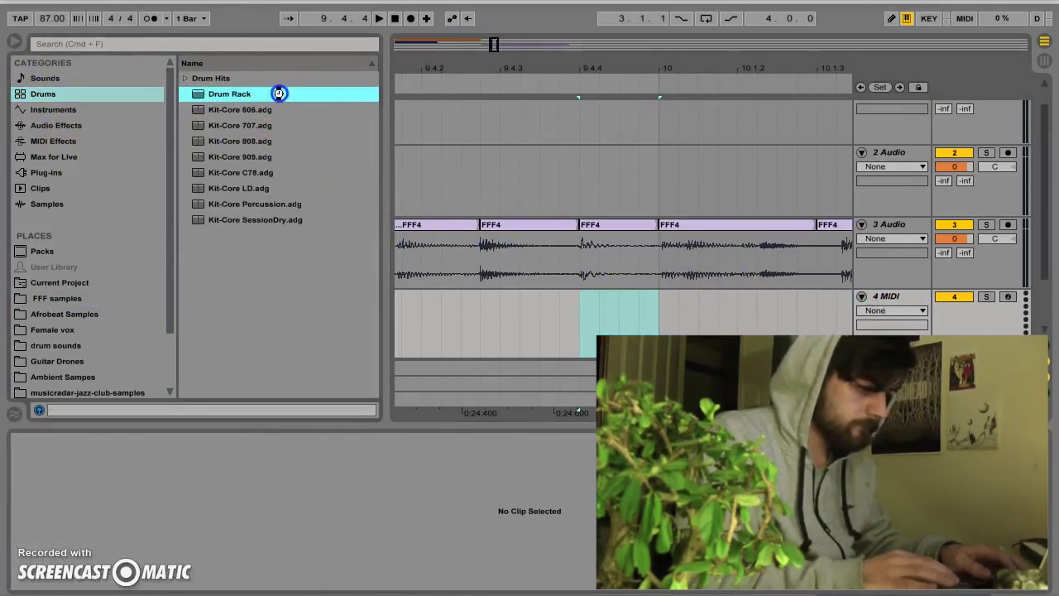
Load the FFF4 slice starting just before 9.4.3 onto pad F#1 and the slice starting at 9.4.4 onto pad C1
click(490, 231)
drag(75, 564, 79, 579)
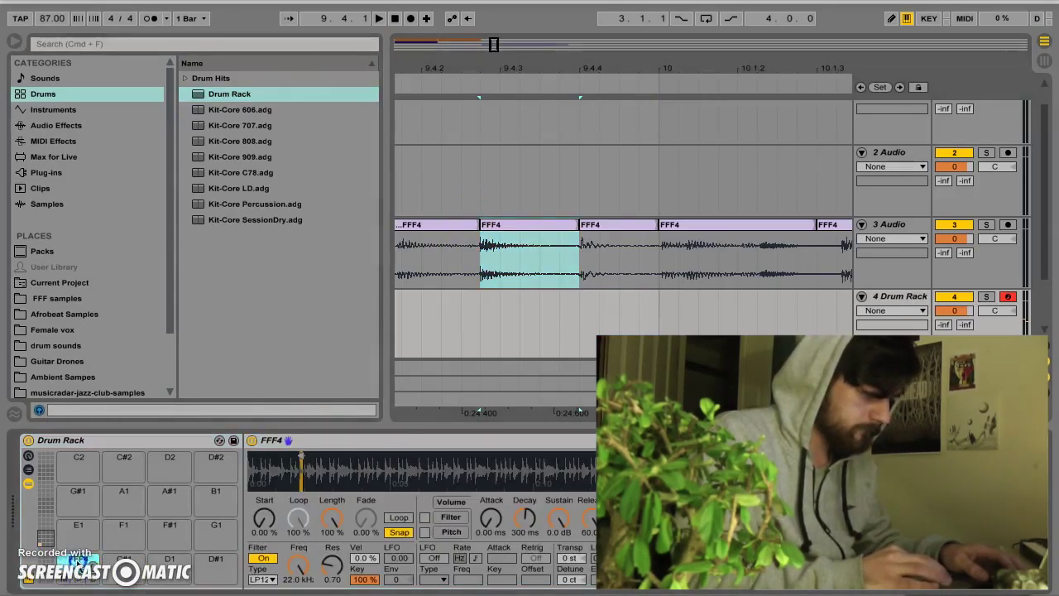
drag(166, 530, 168, 529)
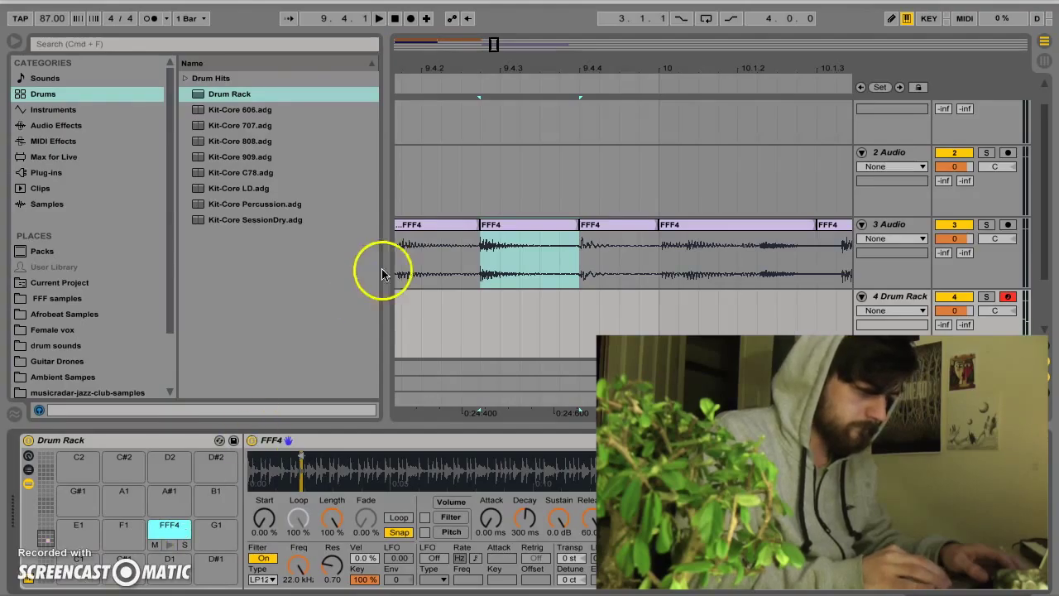
click(623, 222)
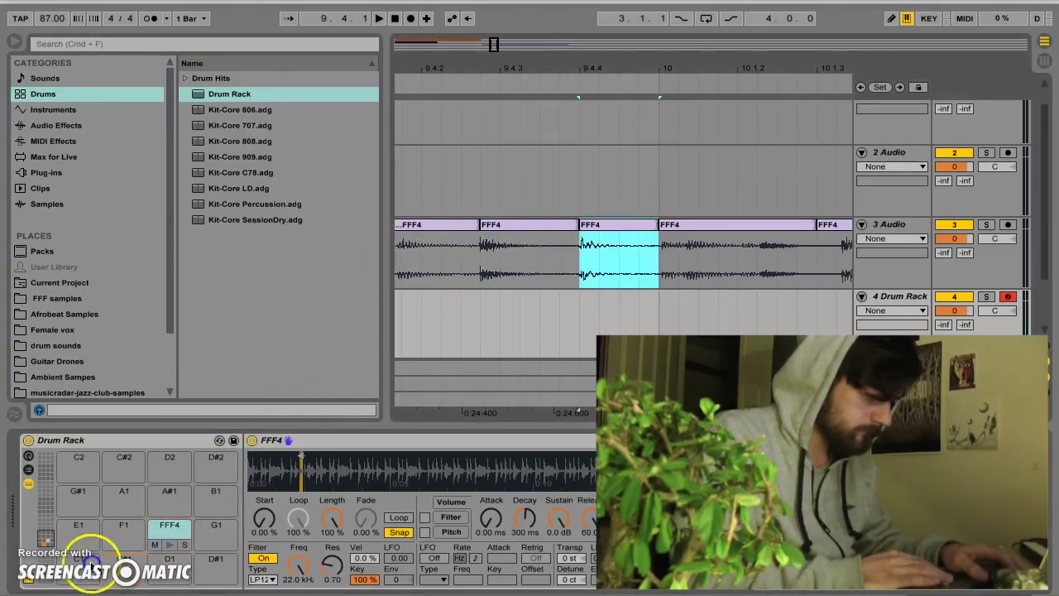
click(75, 580)
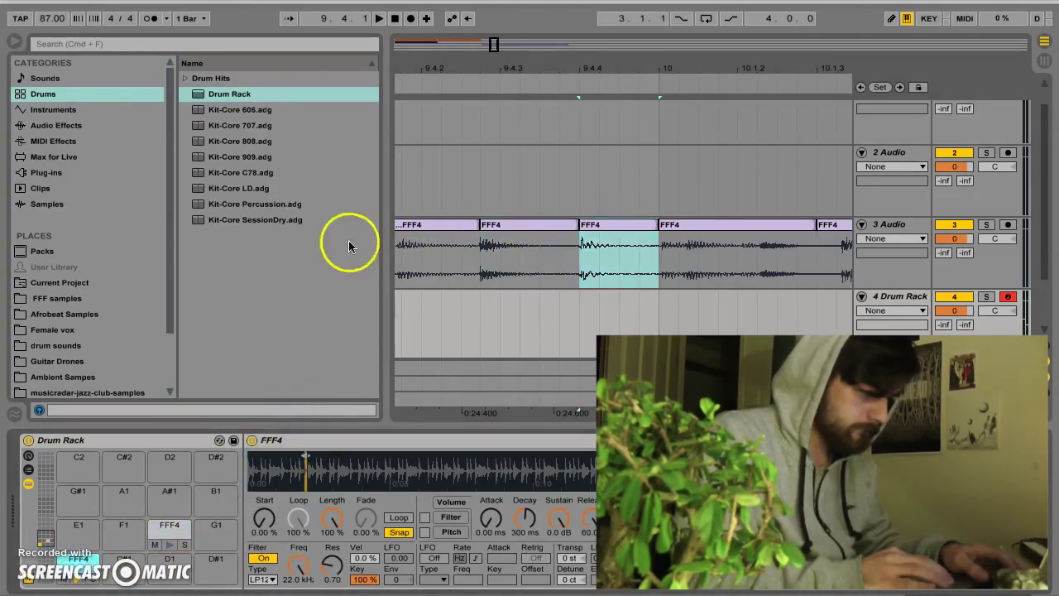
click(428, 225)
scroll(497, 248, left, 4)
click(577, 240)
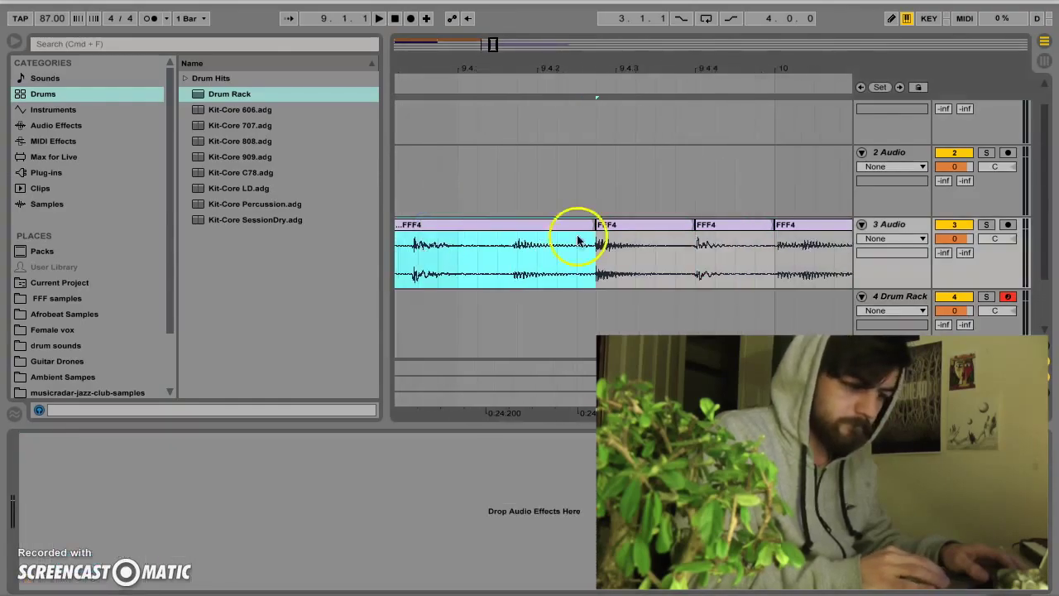
scroll(788, 268, right, 4)
click(876, 299)
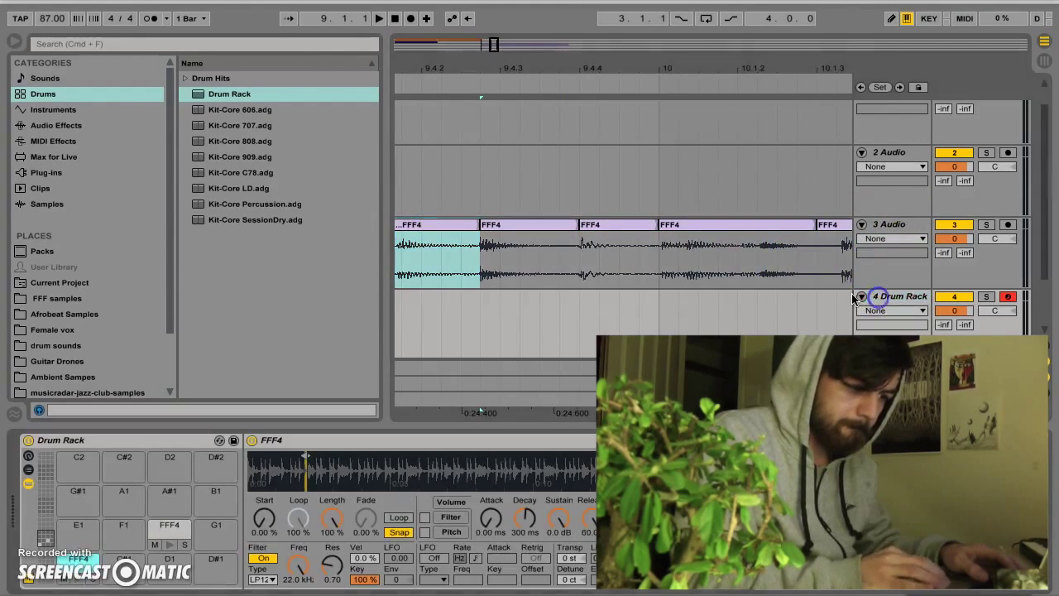
Load the FFF4 slice starting at bar 10 onto Drum Rack pad F1 and audition the pad
click(724, 229)
click(894, 295)
drag(736, 225, 126, 537)
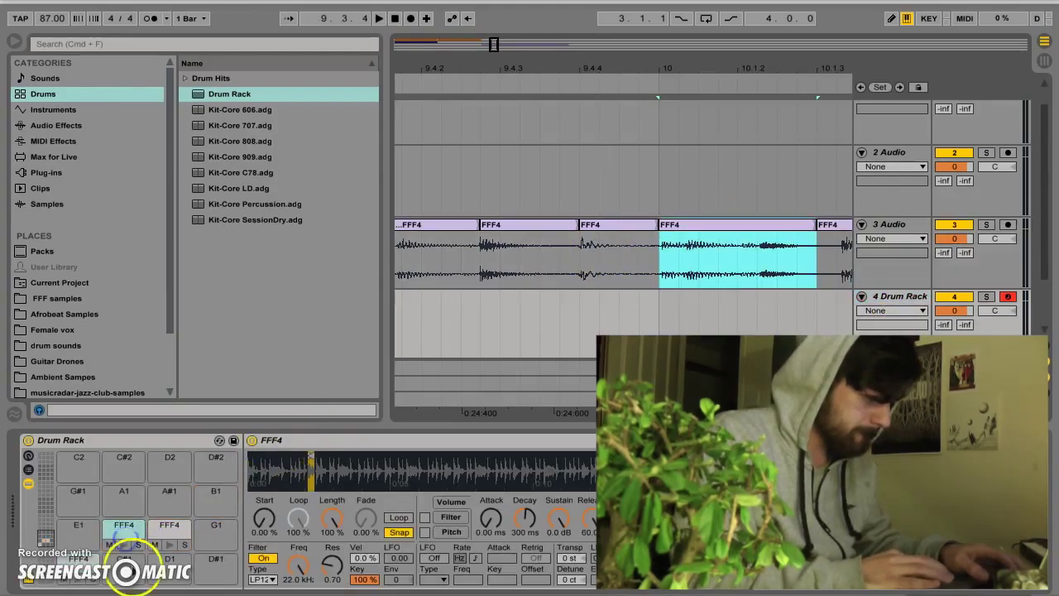
click(123, 546)
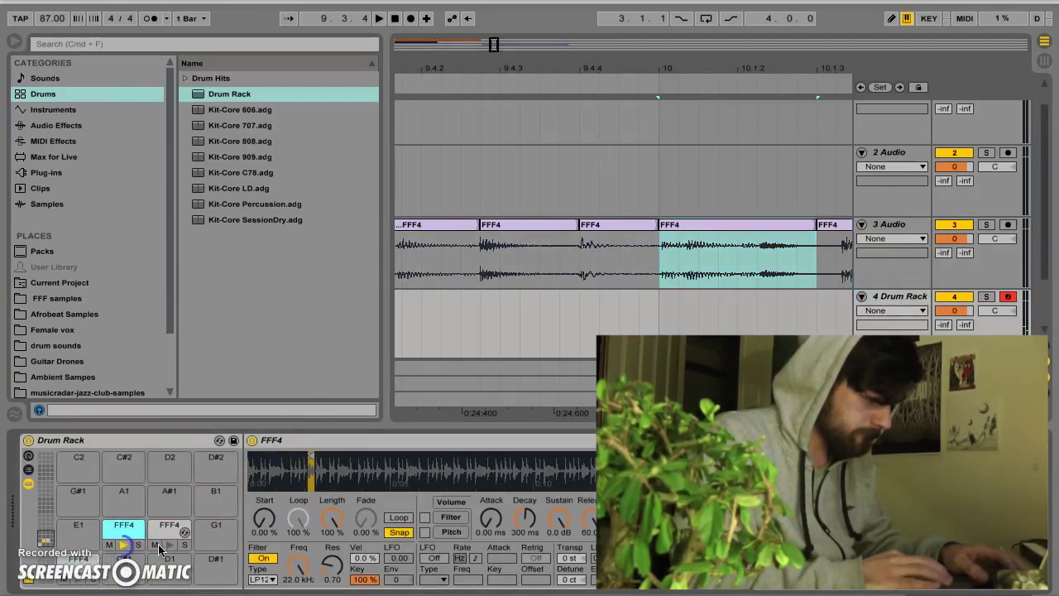
Create an empty MIDI clip from bar 1 to bar 5 on the Drum Rack track and open its notes
scroll(406, 380, down, 2)
scroll(406, 380, left, 3)
scroll(568, 249, left, 8)
scroll(568, 249, up, 1)
drag(499, 69, 496, 66)
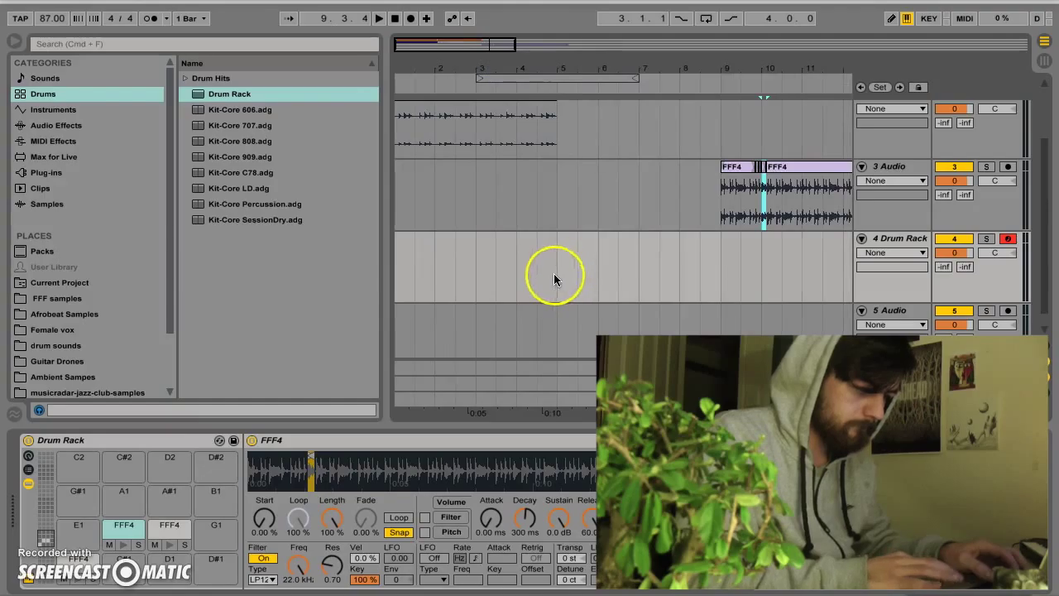
drag(553, 280, 281, 276)
key(super+shift+m)
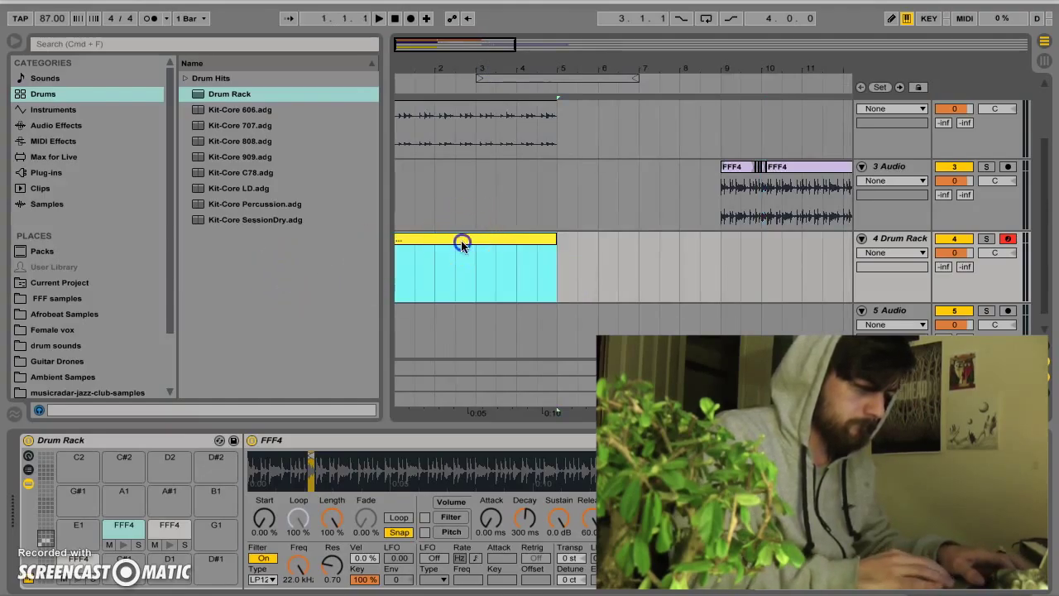
double_click(462, 241)
Add a C1 note at 1.1, an F1 note at 1.2 and an F#1 note at 1.3.4, checking them in playback
double_click(243, 530)
key(space)
double_click(297, 513)
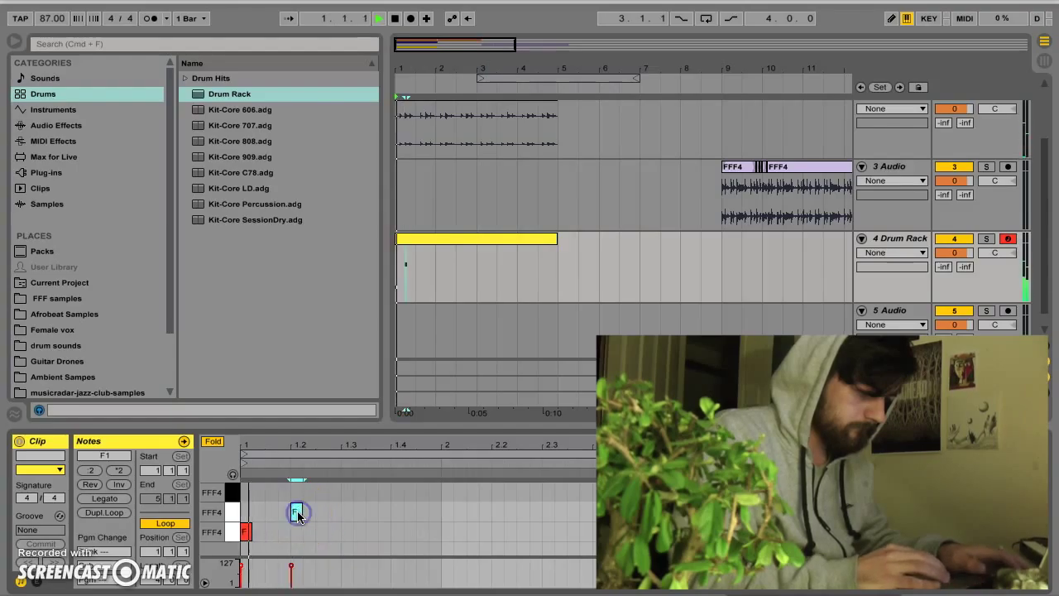
double_click(384, 492)
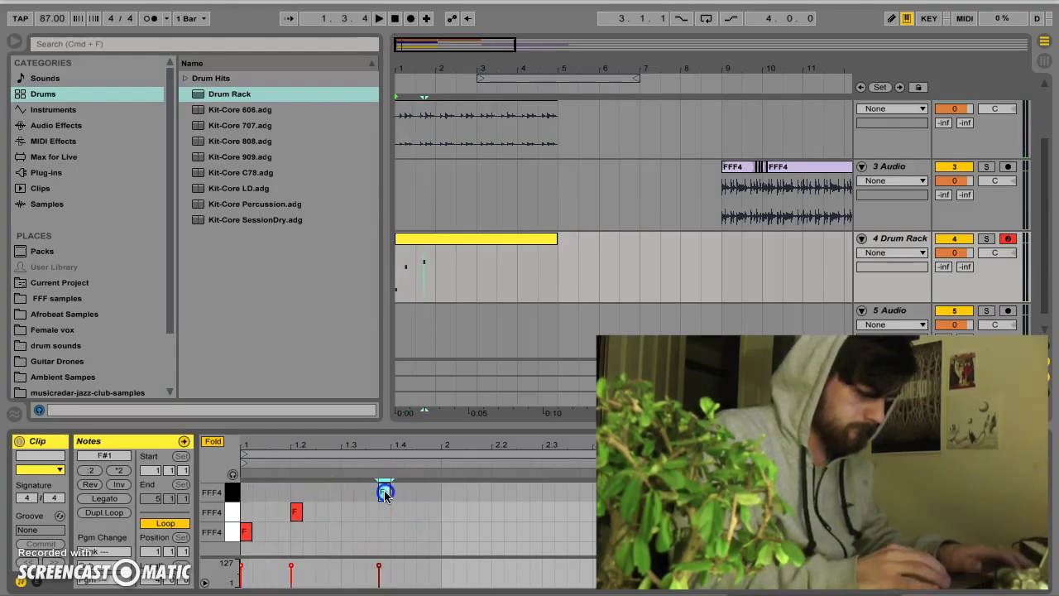
Try the F#1 note earlier at beat 1.3 during playback, and return it to 1.3.4
key(Left)
key(Left)
key(Left)
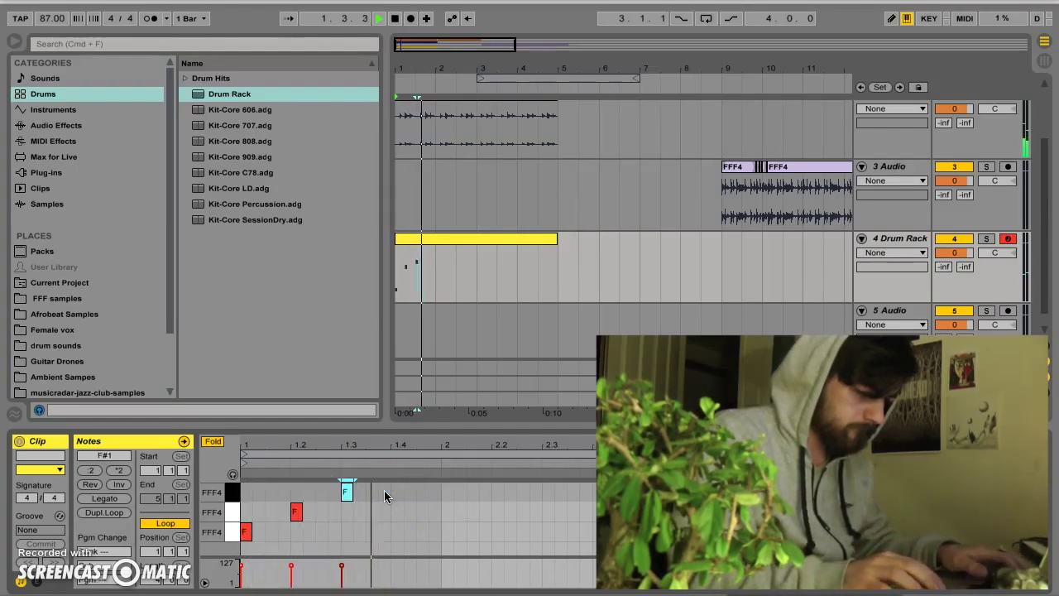
click(413, 521)
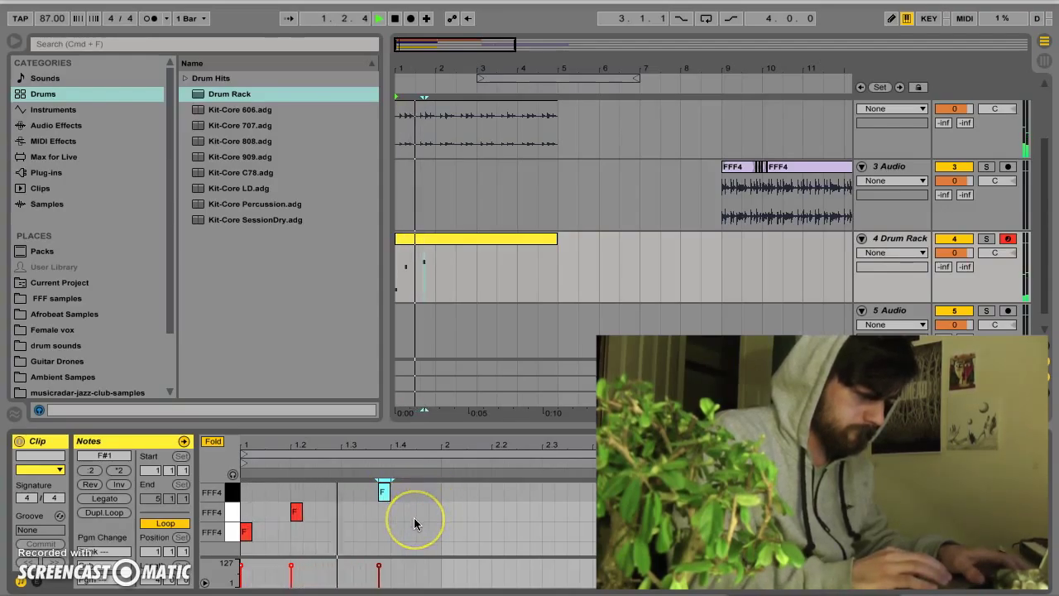
key(space)
Add second-bar notes to the drum pattern: C1 at 2.1, F1 at 2.2 and F#1 at 2.4
click(449, 534)
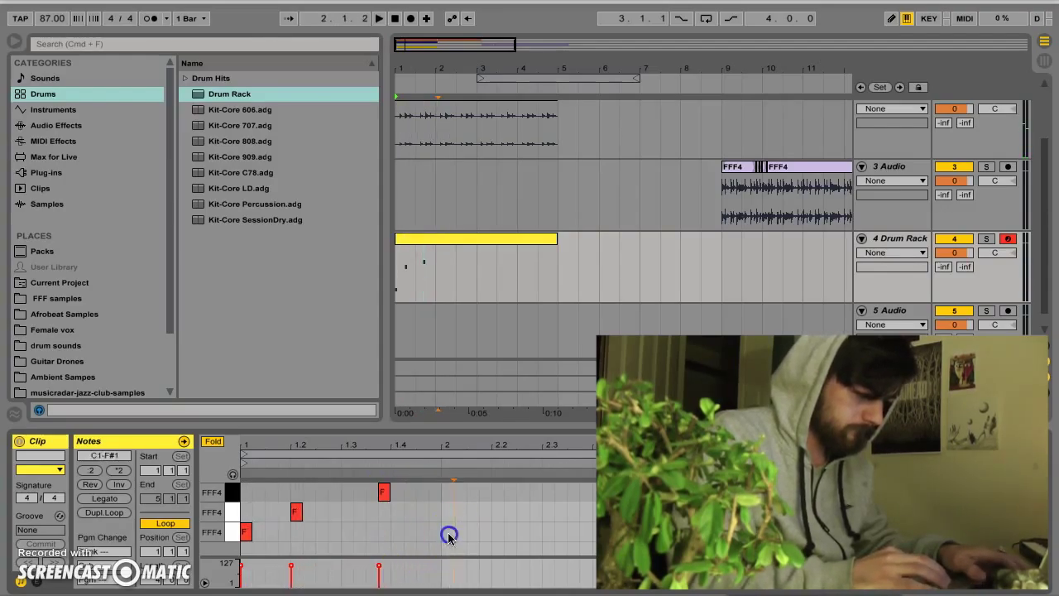
double_click(500, 511)
click(594, 488)
double_click(595, 489)
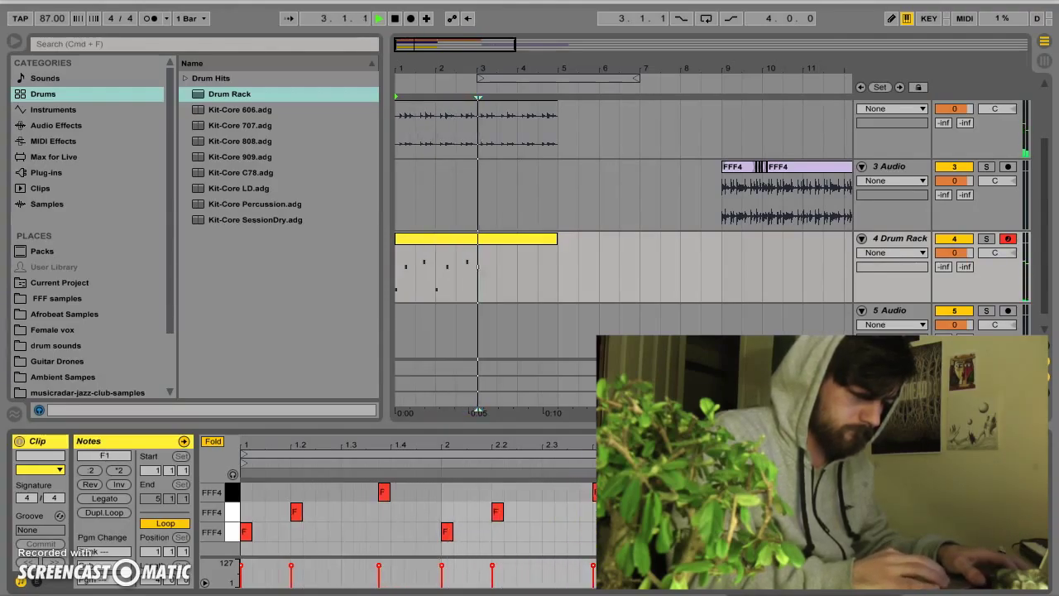
Play the drum pattern, shorten its clip to end at bar 3, and duplicate it to fill up to bar 5
key(space)
key(space)
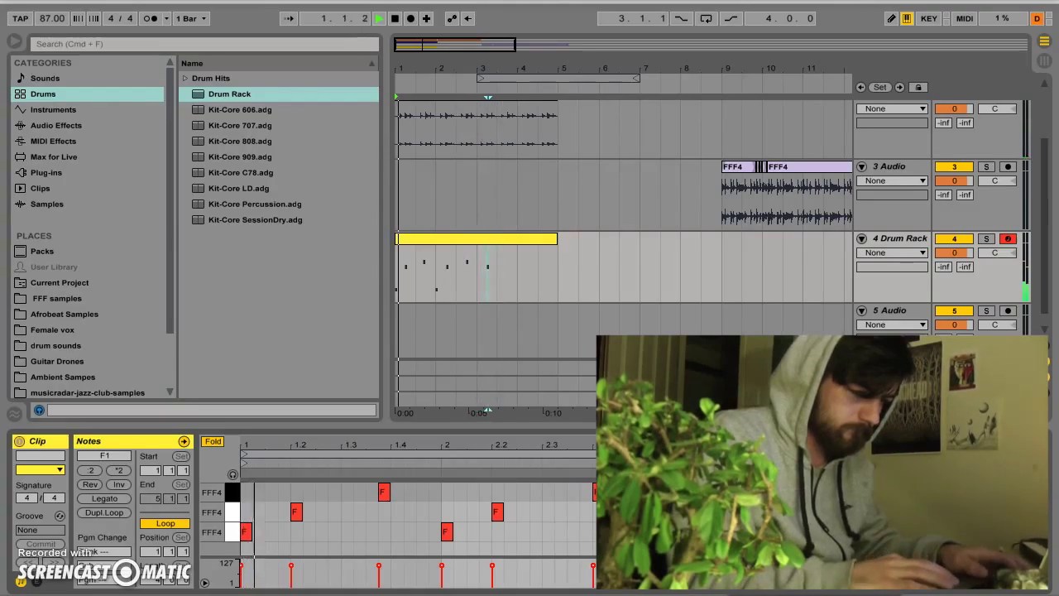
drag(556, 240, 481, 241)
key(super+d)
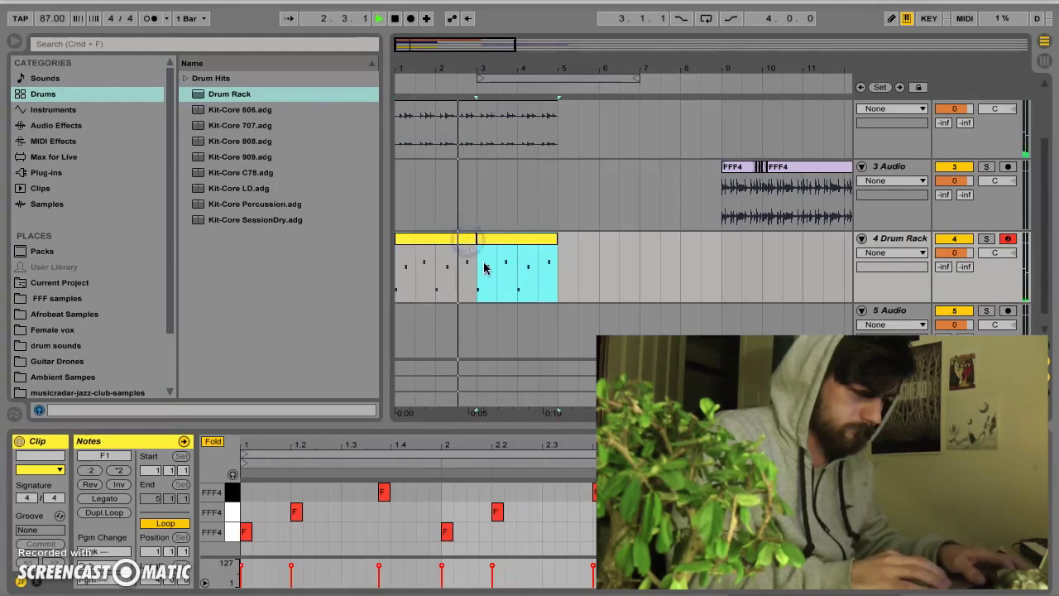
Set the FFF8 clip's transposition on track 2 to -13 st and play the arrangement from the start
scroll(409, 170, up, 4)
click(500, 178)
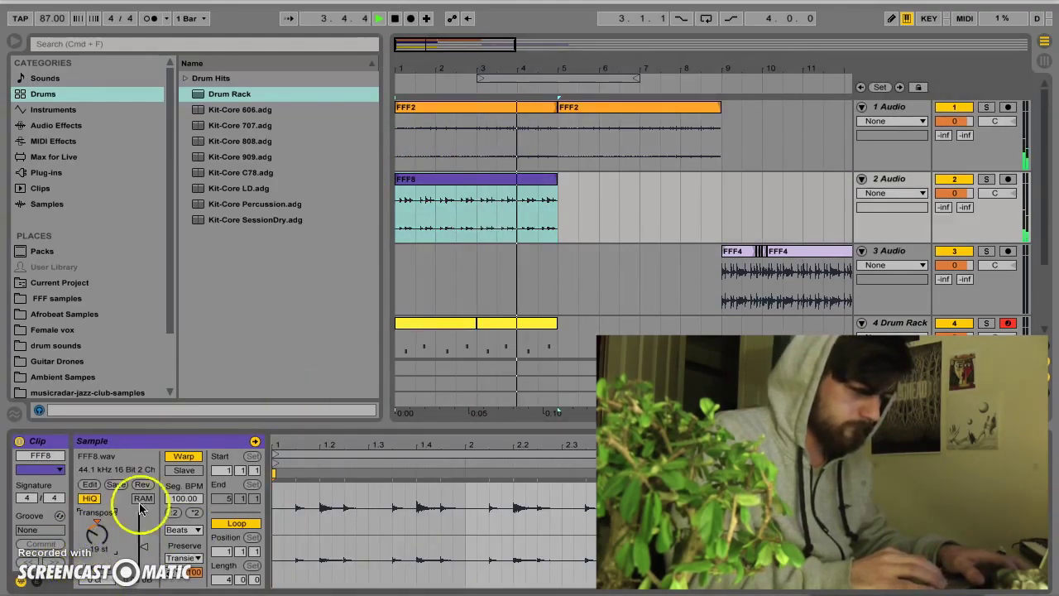
key(space)
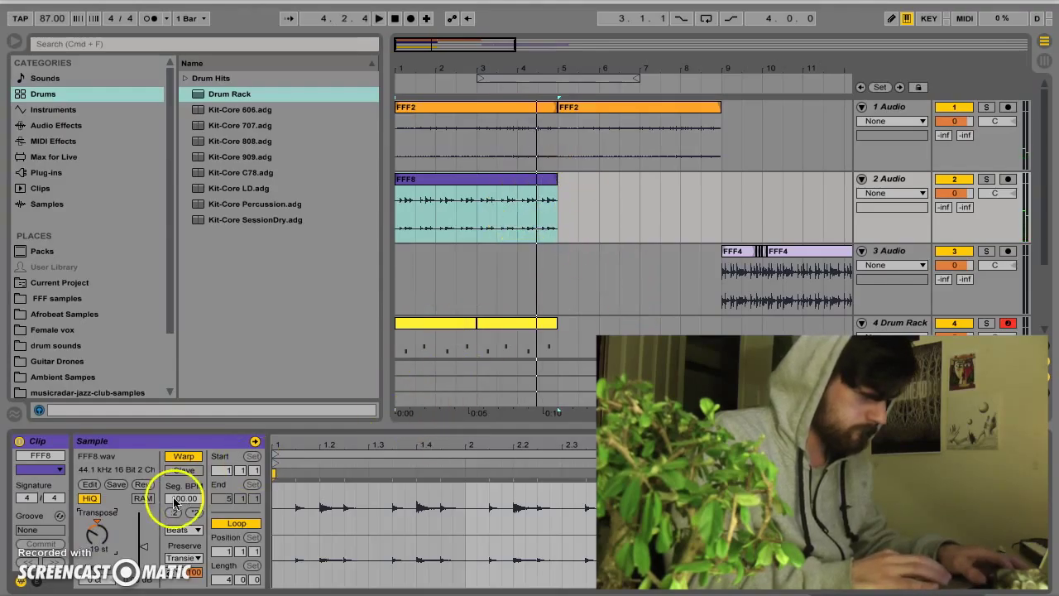
key(space)
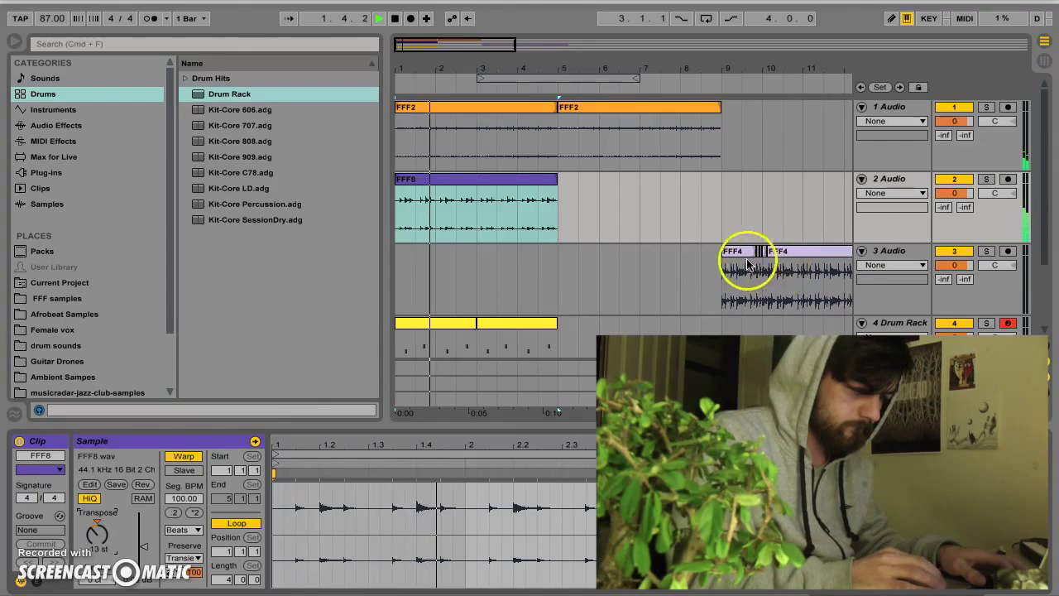
scroll(535, 307, down, 3)
scroll(534, 308, up, 3)
scroll(534, 308, right, 1)
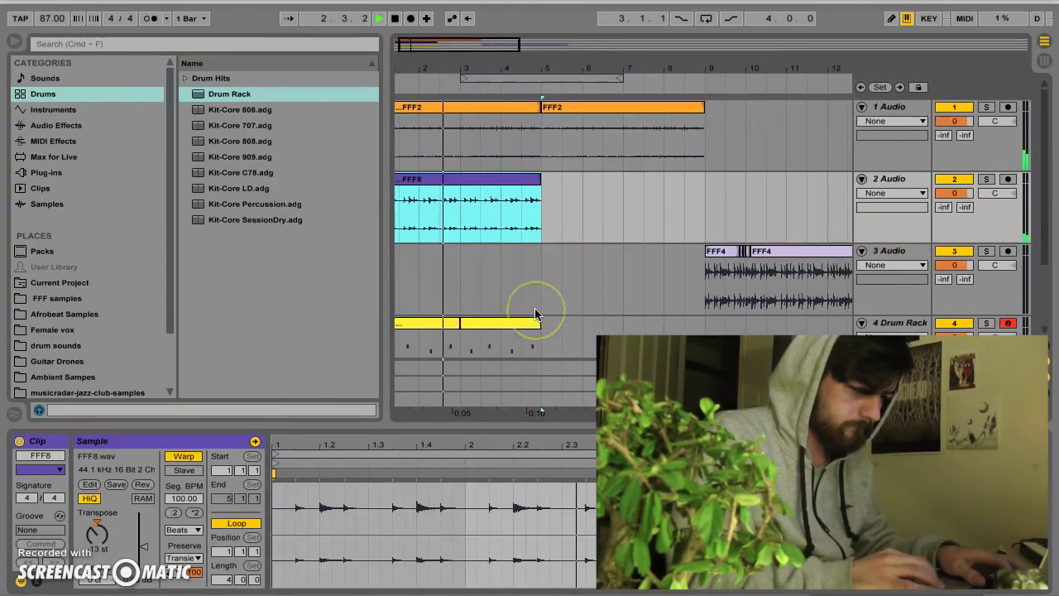
Set the transposition of the first FFF2 clip on track 1 to 24 st and replay the arrangement from the start
click(473, 106)
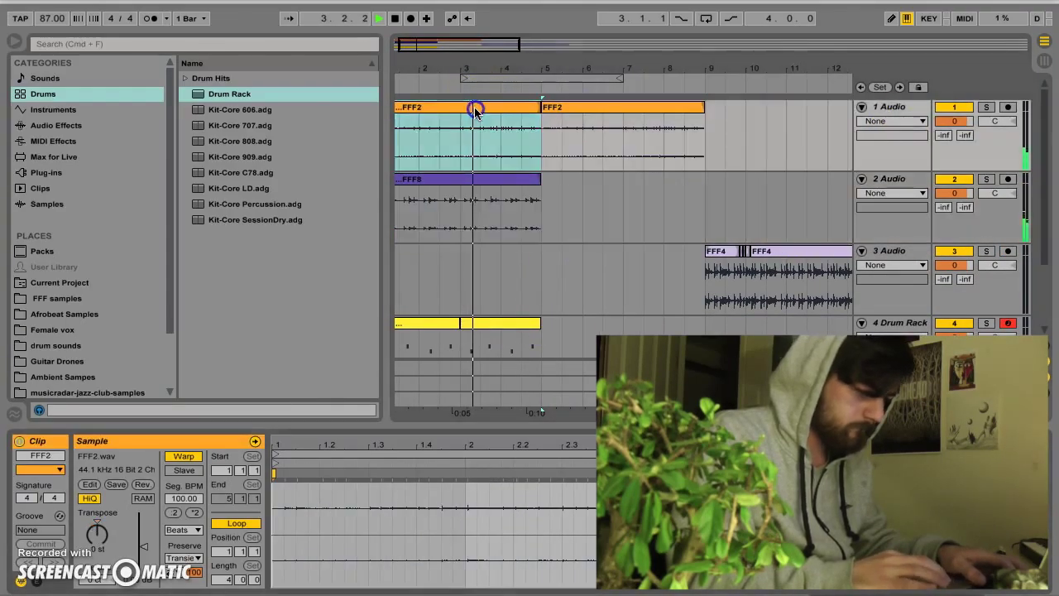
click(96, 537)
drag(106, 536, 101, 541)
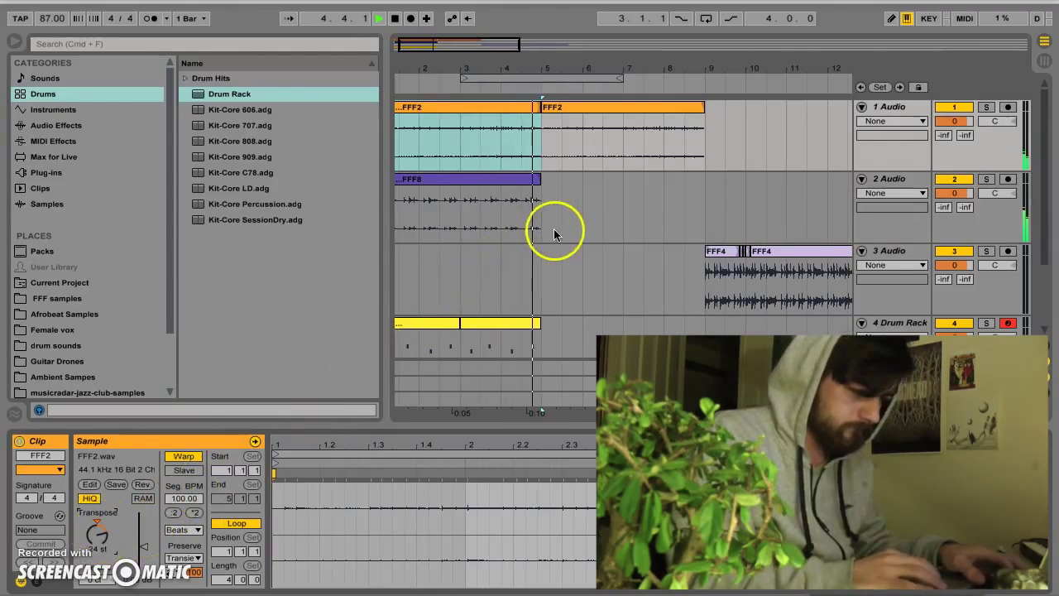
scroll(554, 229, left, 1)
scroll(554, 229, down, 1)
key(space)
key(space)
scroll(553, 228, down, 1)
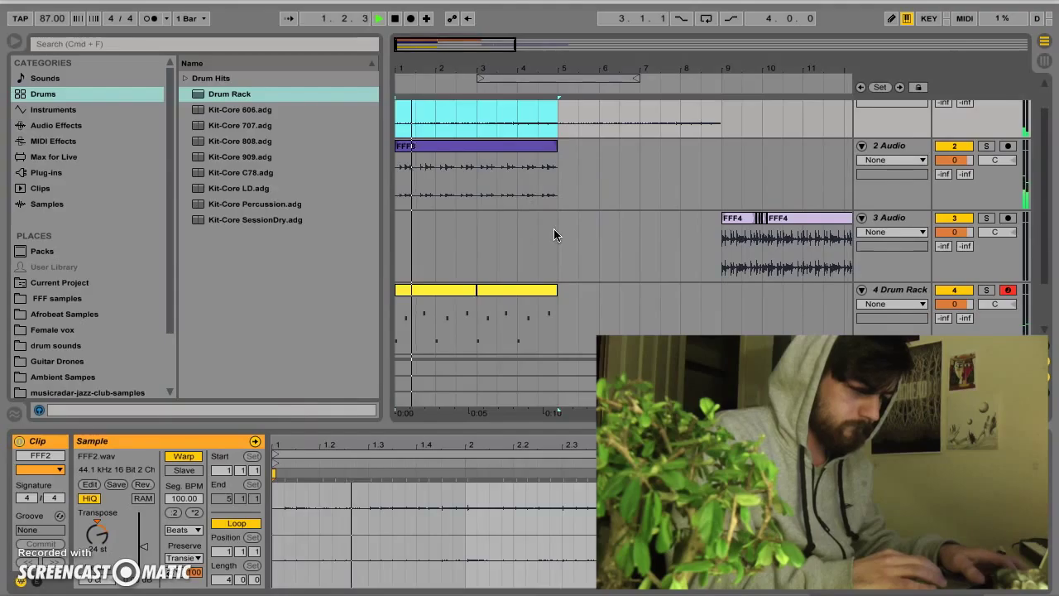
Duplicate the Drum Rack on track 4 and apply the Corpus preset Drum to Bass Synth to the copy
click(914, 291)
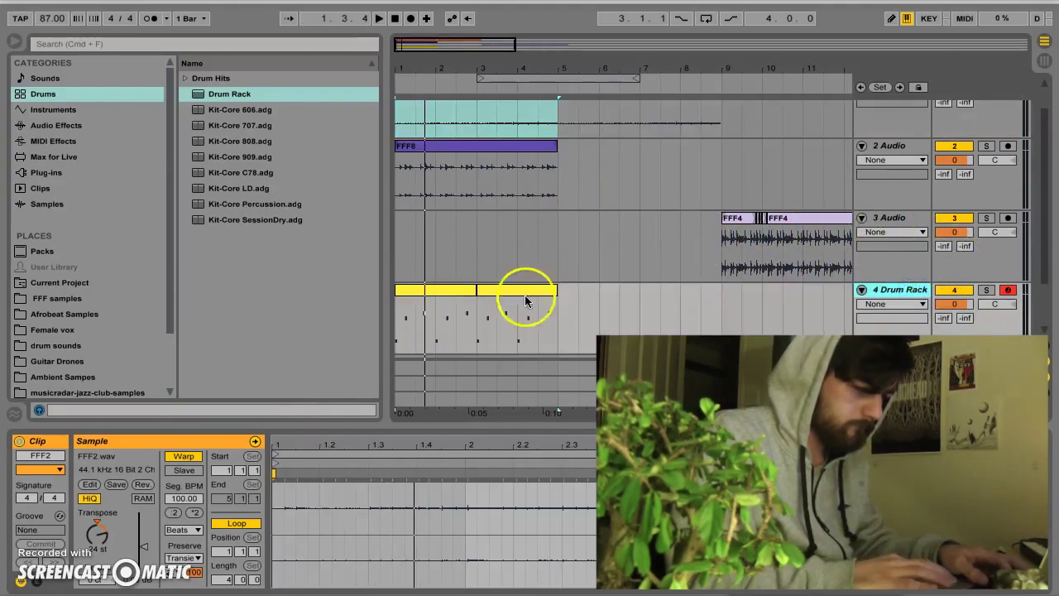
key(super+d)
click(37, 109)
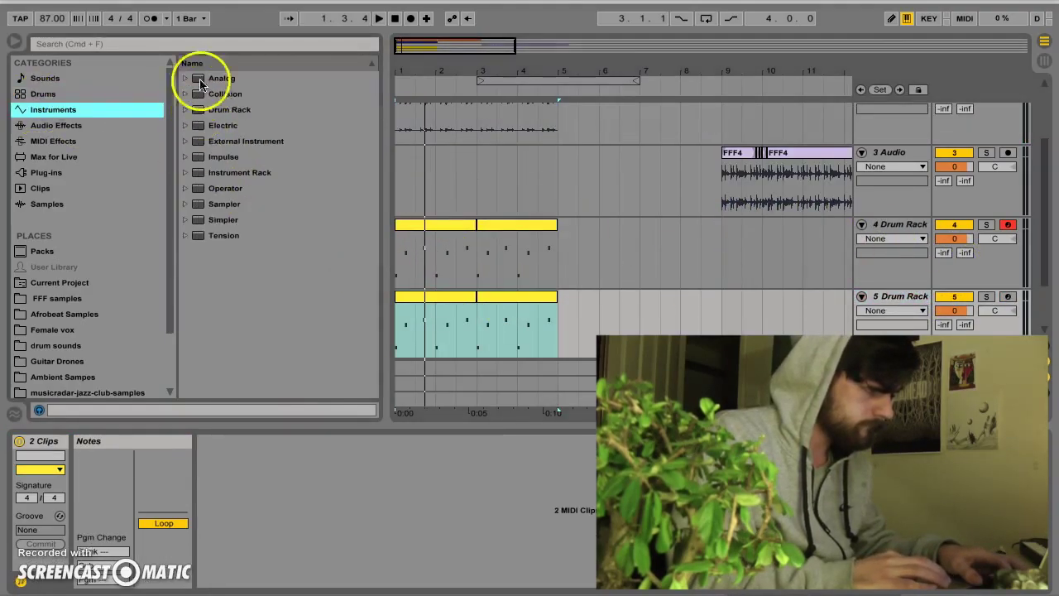
click(97, 128)
click(187, 93)
click(187, 93)
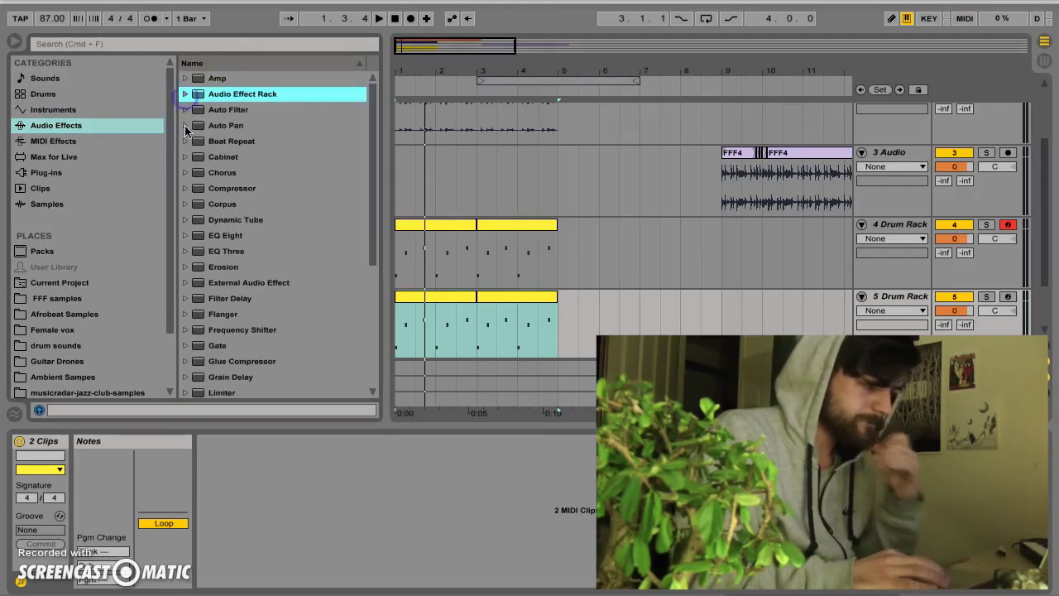
click(185, 204)
scroll(247, 252, down, 3)
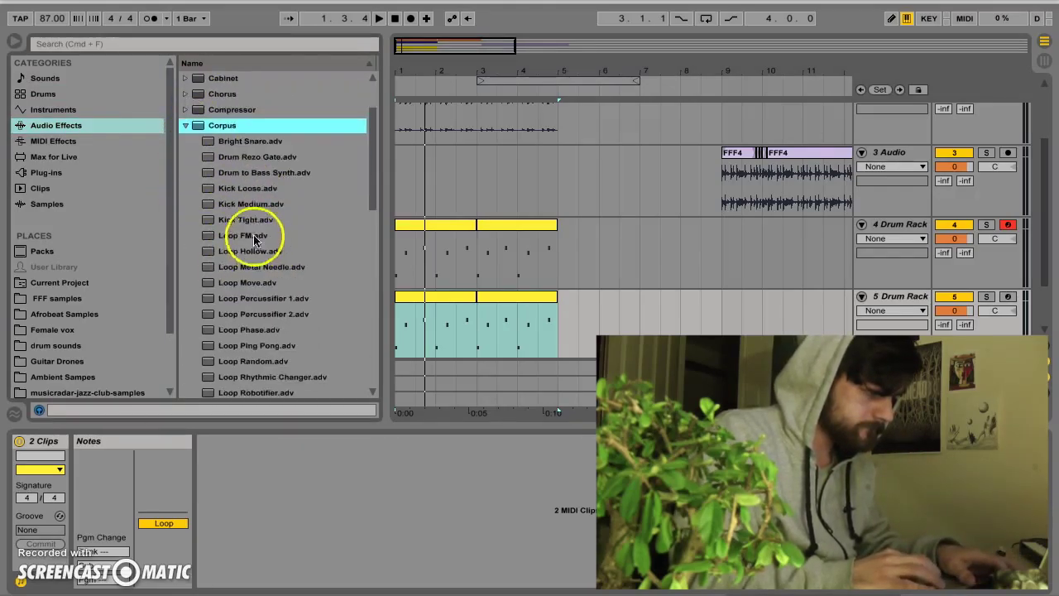
scroll(254, 245, down, 3)
scroll(255, 245, up, 1)
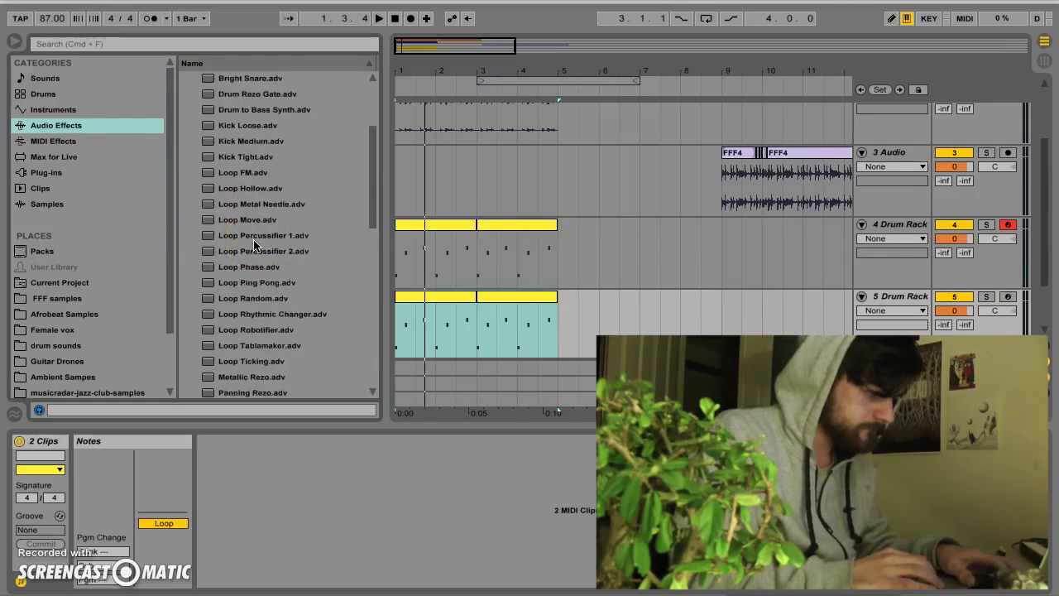
scroll(254, 245, up, 1)
click(261, 183)
drag(253, 147, 1023, 265)
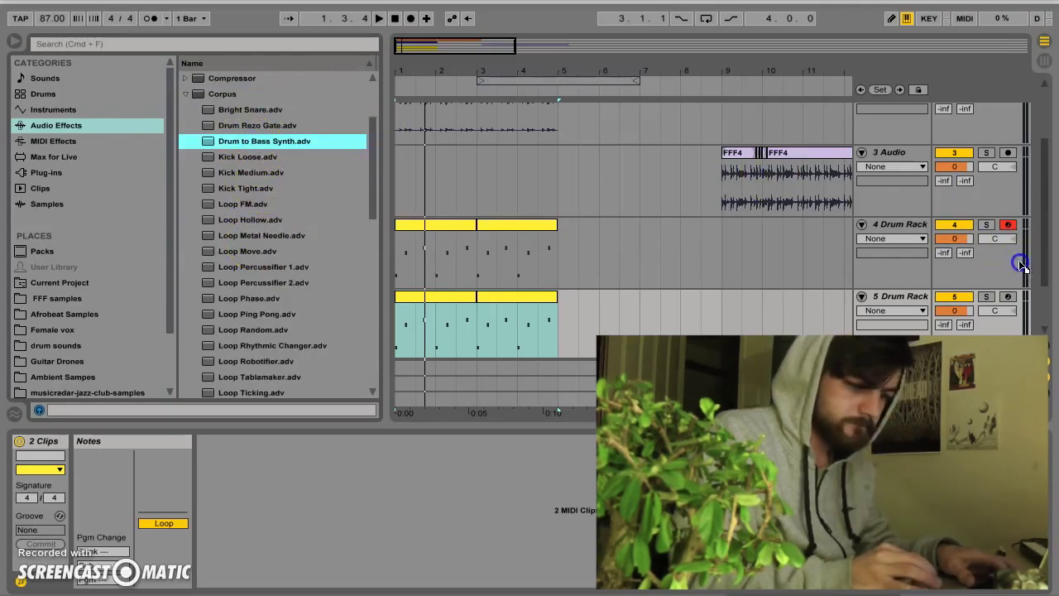
drag(887, 290, 886, 293)
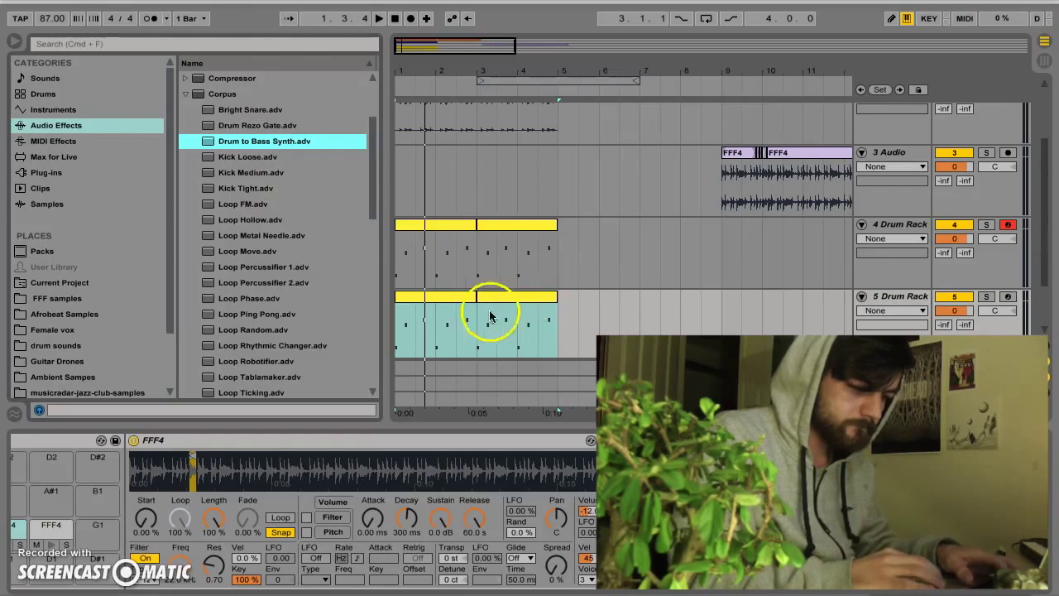
Play the arrangement from the start to hear the processed Drum Rack copy together with the other tracks
click(469, 318)
scroll(469, 316, down, 2)
key(space)
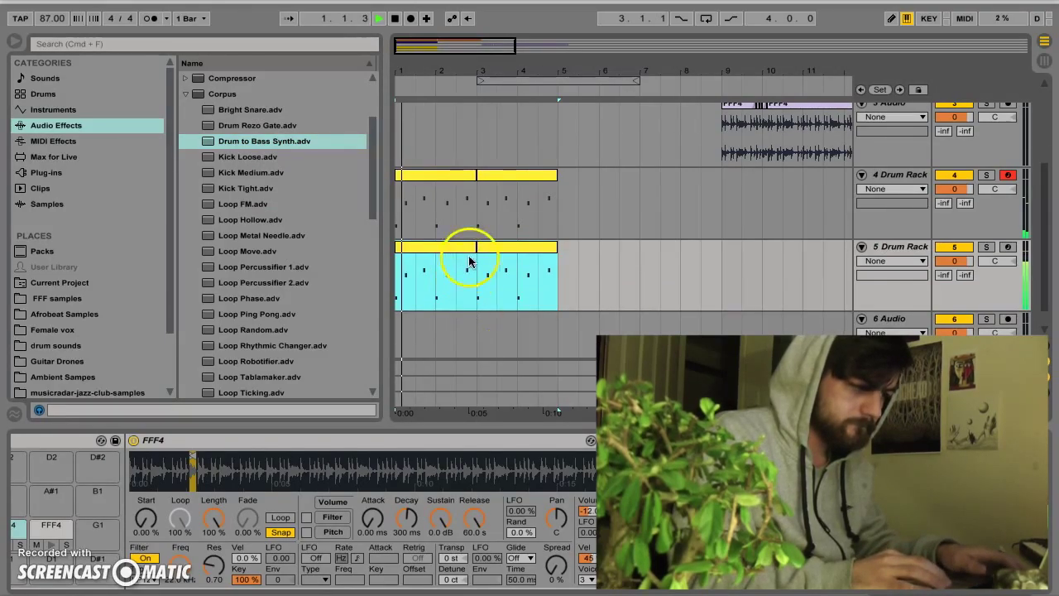
key(F12)
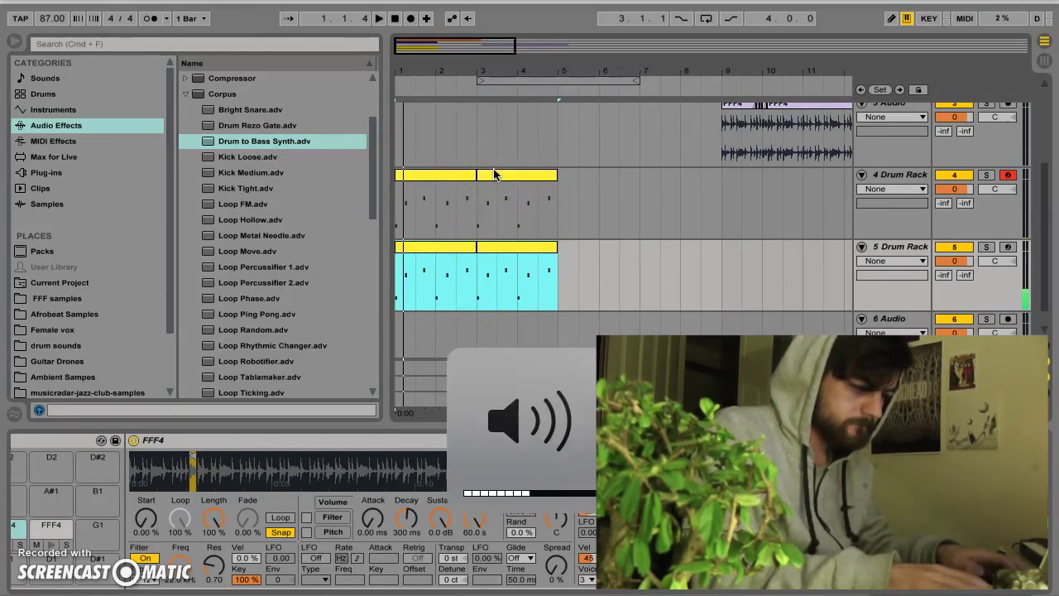
key(space)
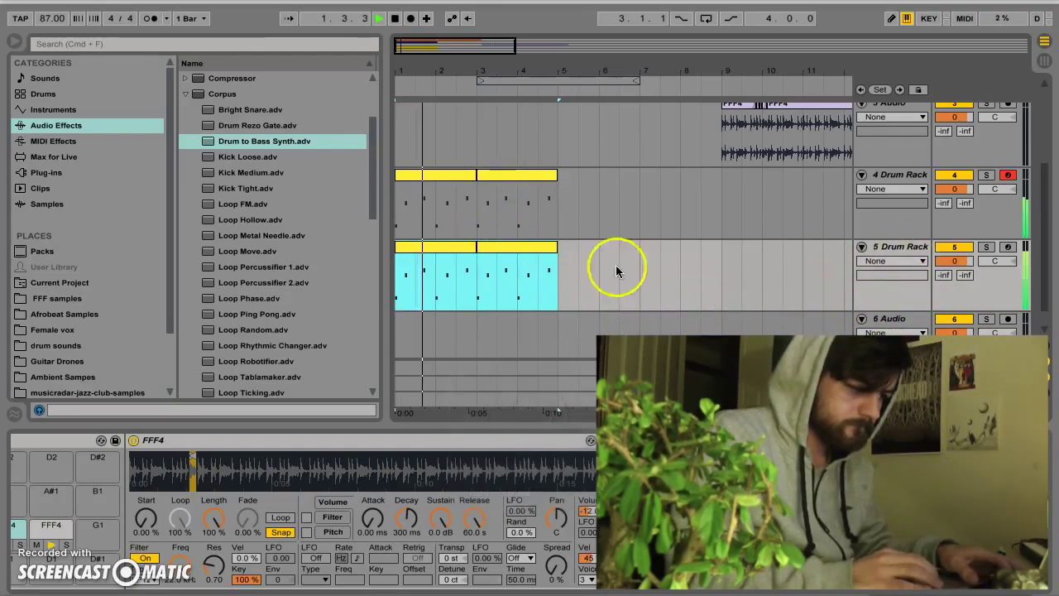
scroll(501, 253, up, 3)
scroll(502, 253, right, 4)
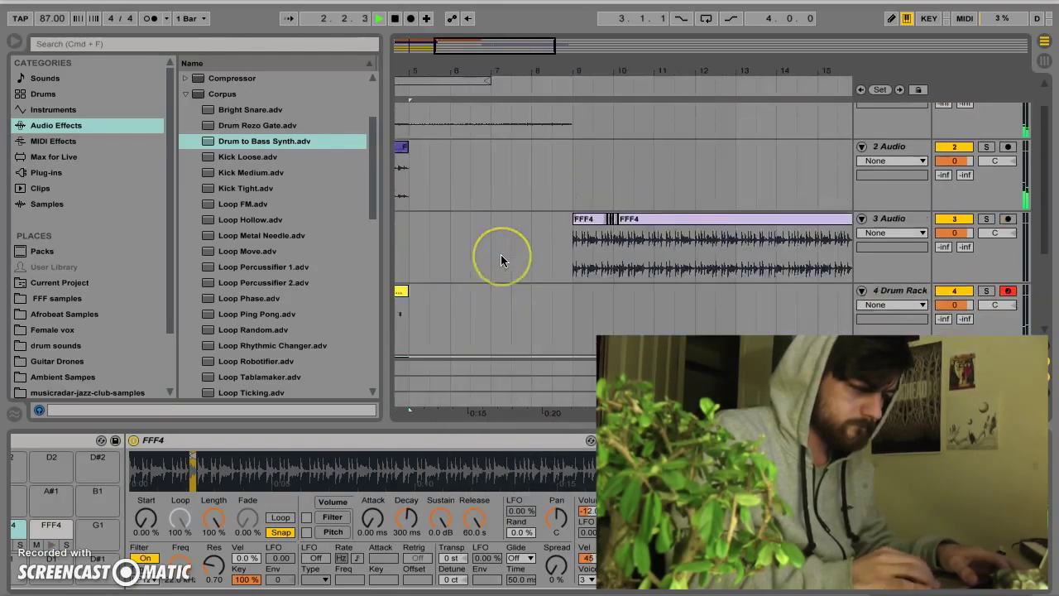
scroll(501, 258, up, 2)
scroll(501, 258, left, 4)
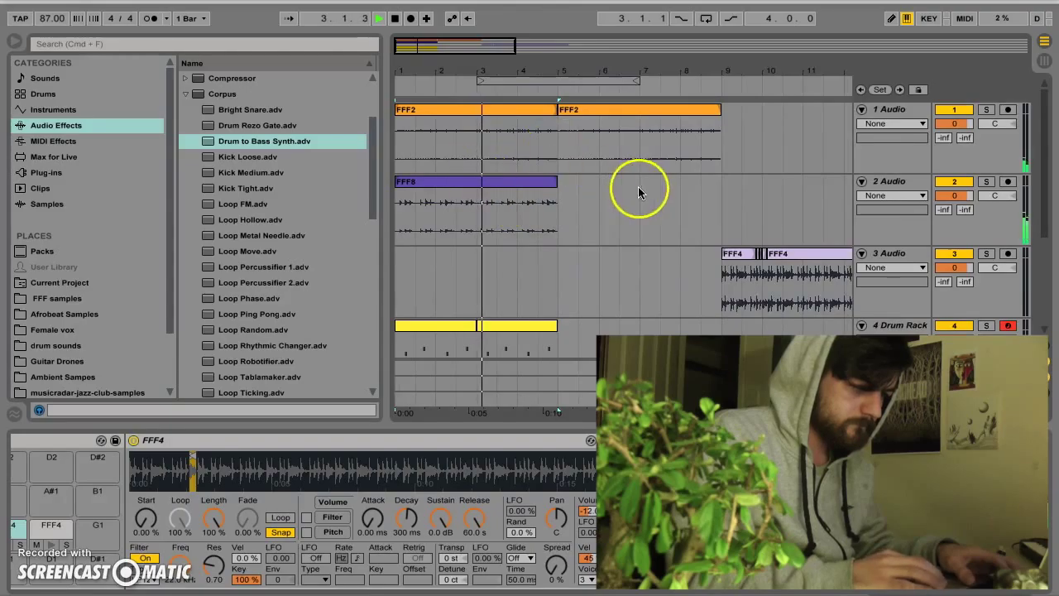
click(529, 111)
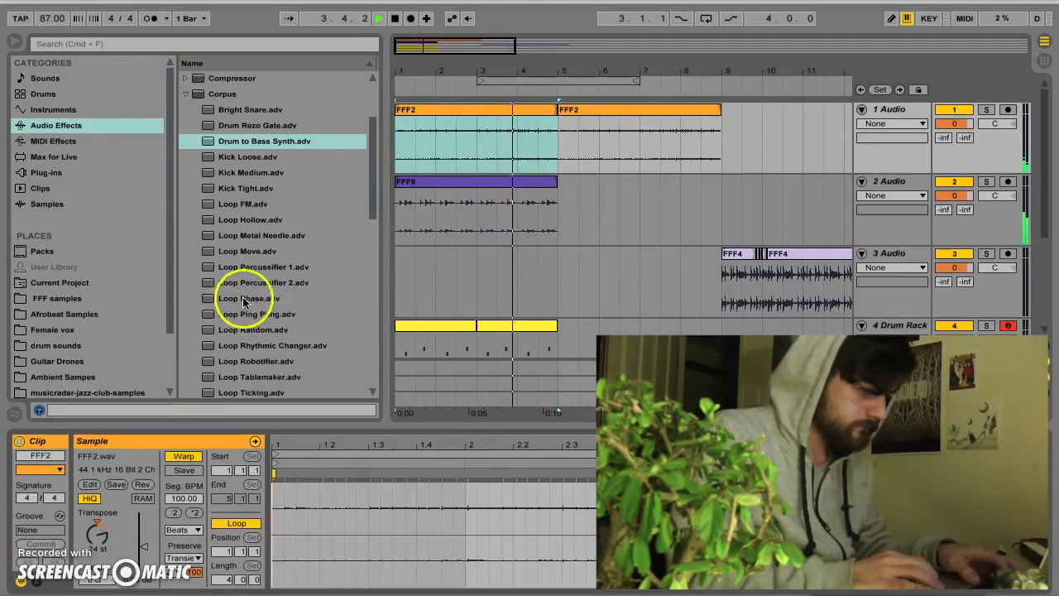
scroll(254, 293, up, 3)
click(185, 205)
scroll(280, 245, down, 3)
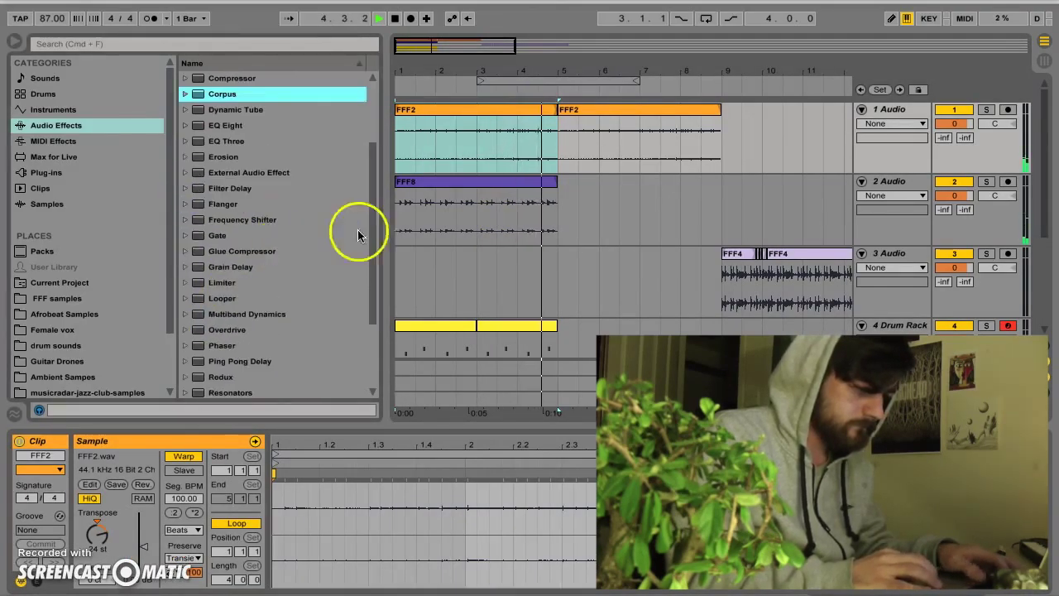
Duplicate the FFF8 clip and the clips of both Drum Rack tracks to fill bars 5 to 9
click(456, 179)
key(ctrl+d)
key(space)
scroll(524, 371, down, 3)
drag(513, 289, 428, 345)
key(ctrl+d)
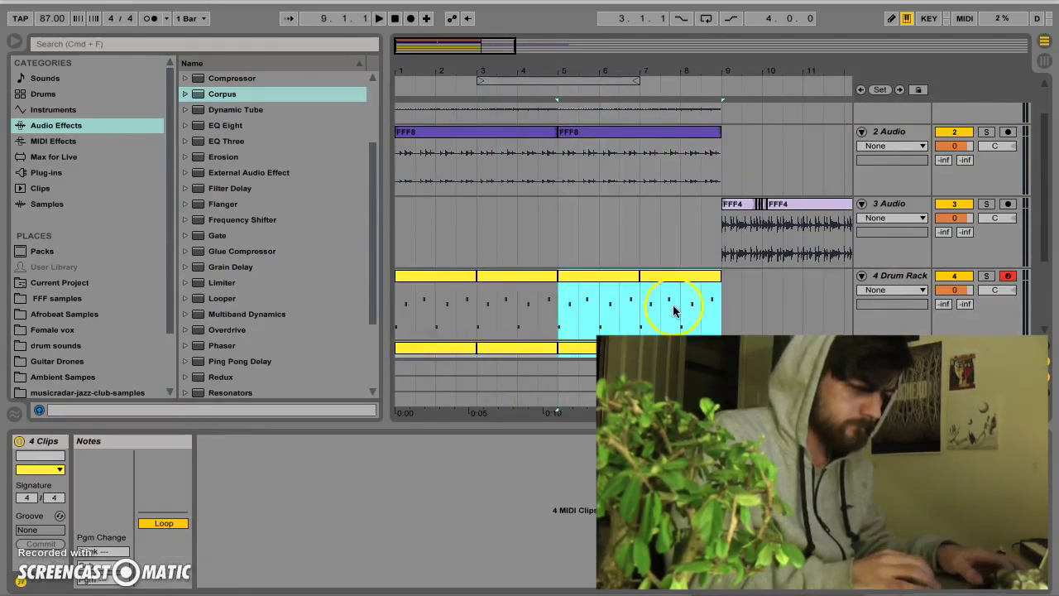
Delete the 3 Audio track holding the sliced FFF4 clips and play the arrangement
key(space)
scroll(615, 276, right, 4)
scroll(610, 268, up, 3)
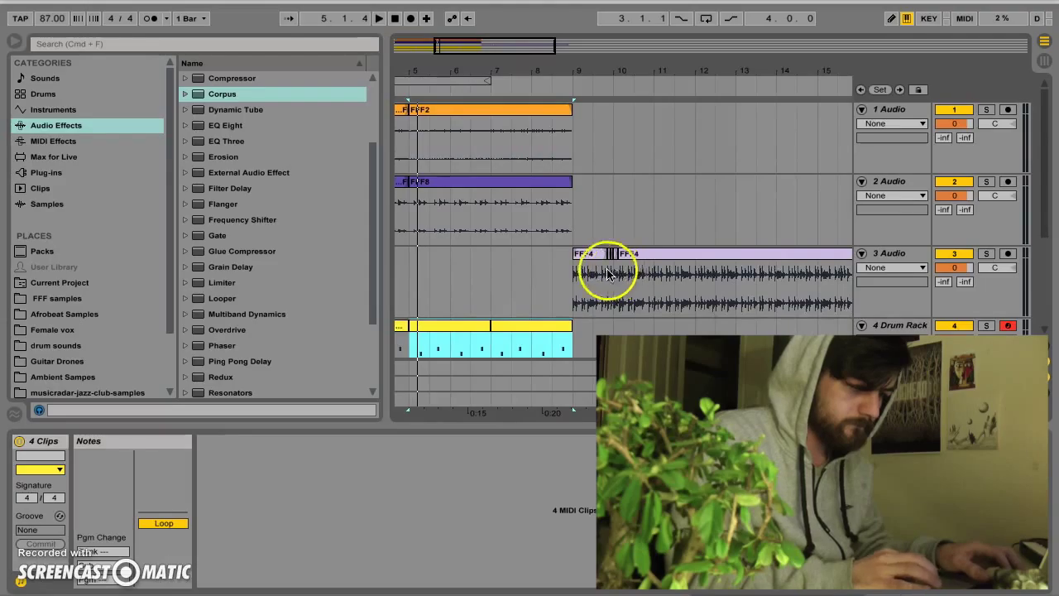
click(866, 262)
key(Delete)
scroll(591, 265, left, 4)
key(space)
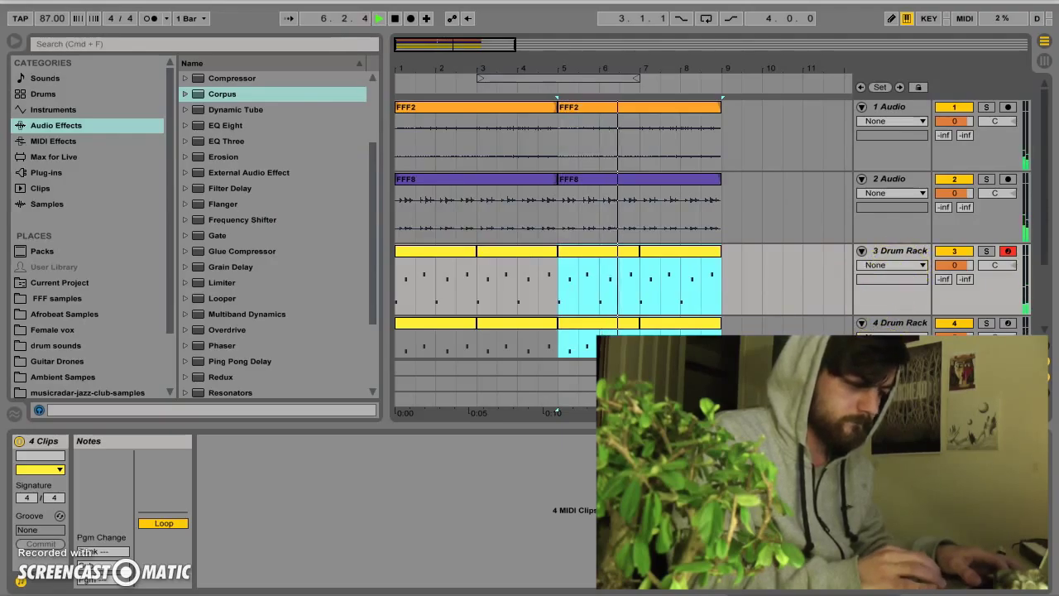
Load the Wide & Warm Master rack from Mixing & Mastering onto the master track and set its Mid Gain to 4.65 dB
click(891, 398)
click(72, 94)
click(64, 125)
scroll(269, 118, up, 1)
scroll(268, 116, up, 2)
click(187, 93)
click(195, 126)
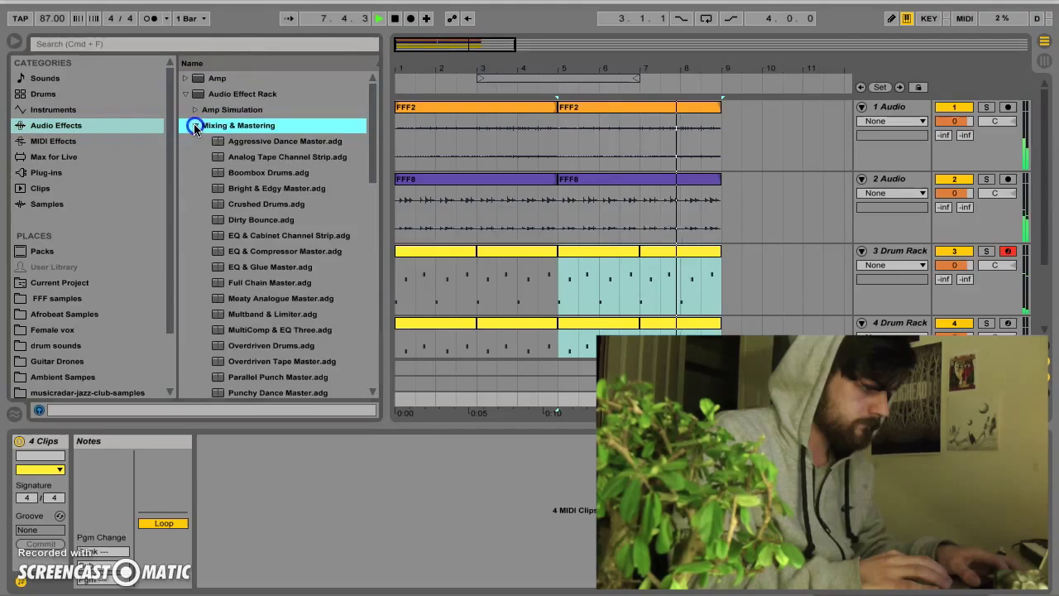
scroll(257, 249, down, 6)
click(252, 315)
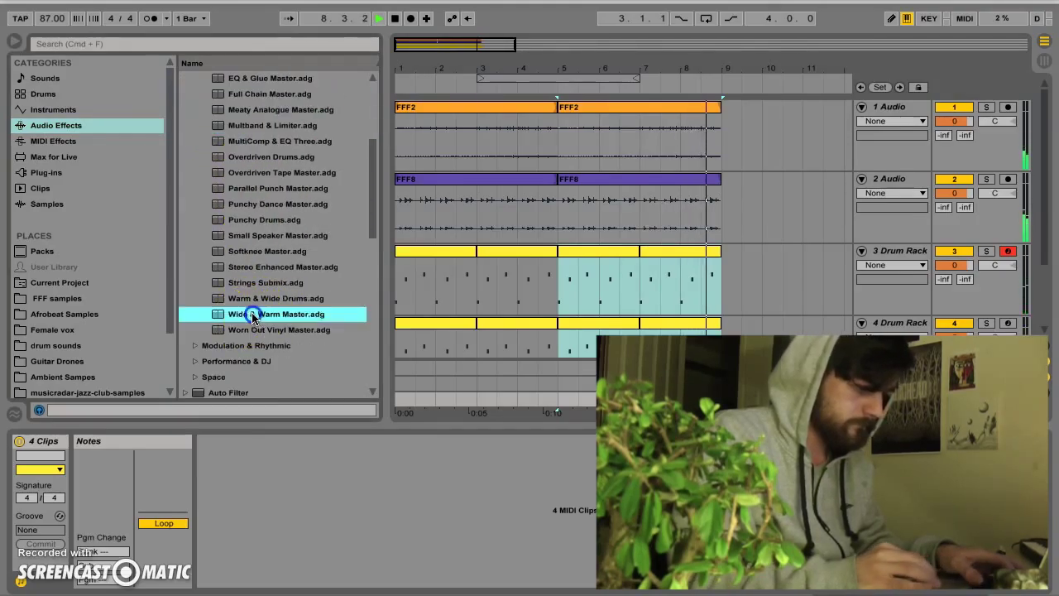
key(space)
key(space)
drag(103, 490, 103, 527)
Duplicate the clips of all four tracks from bars 5 to 9 into bars 9 to 13
scroll(270, 289, down, 3)
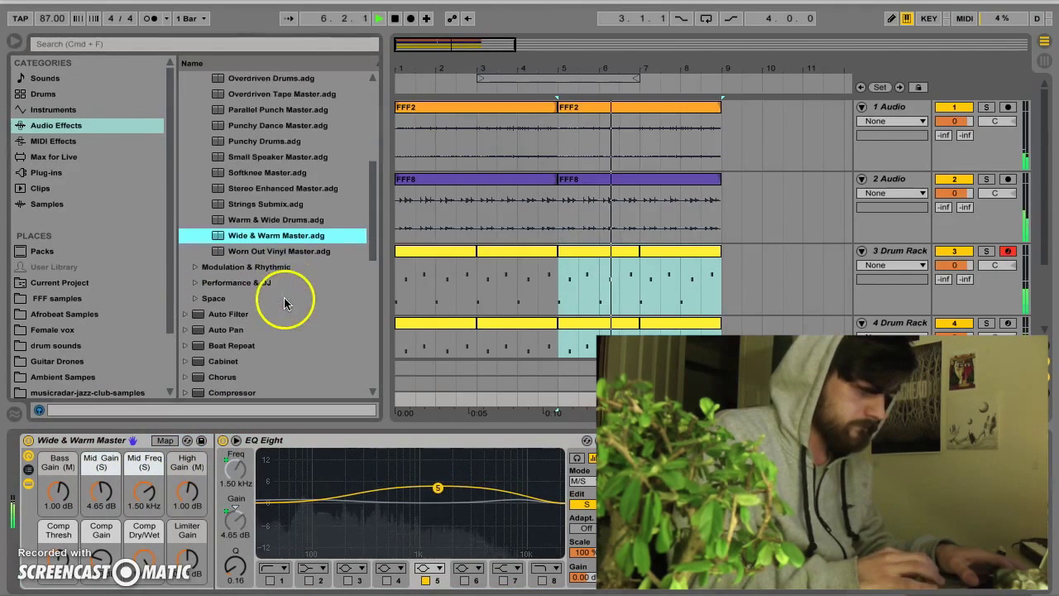
scroll(627, 287, down, 3)
scroll(627, 288, right, 3)
scroll(627, 287, up, 3)
scroll(627, 292, right, 1)
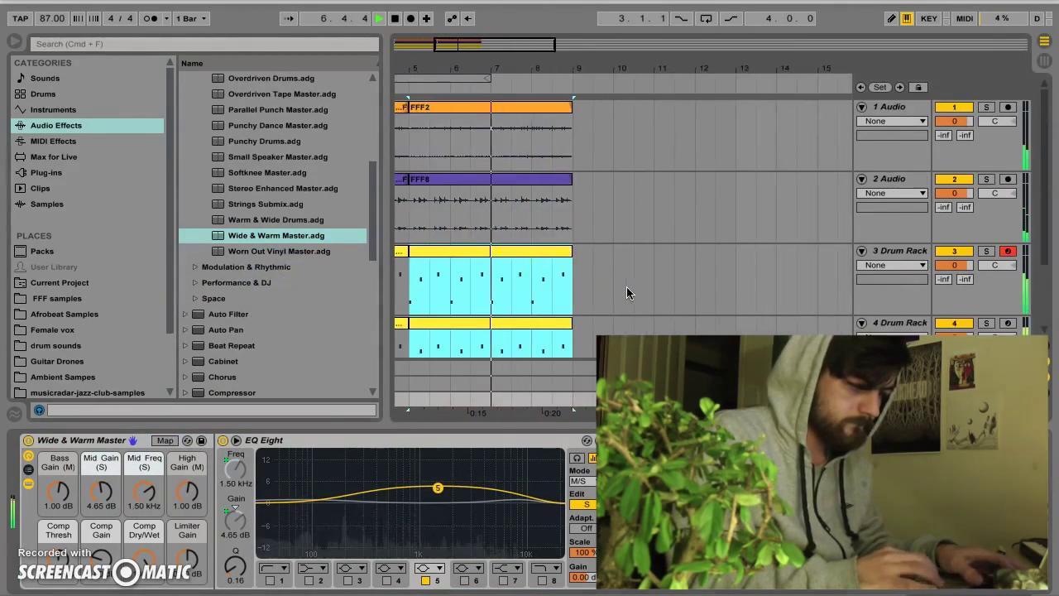
scroll(627, 291, left, 3)
scroll(627, 290, down, 1)
scroll(622, 177, up, 1)
shift+click(558, 111)
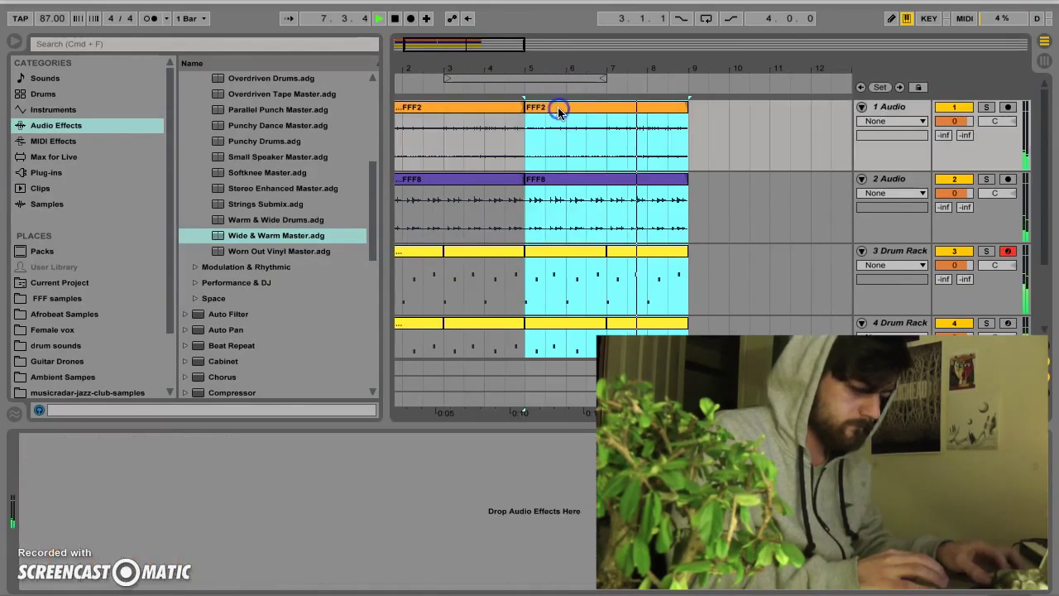
scroll(602, 261, right, 4)
scroll(603, 262, down, 1)
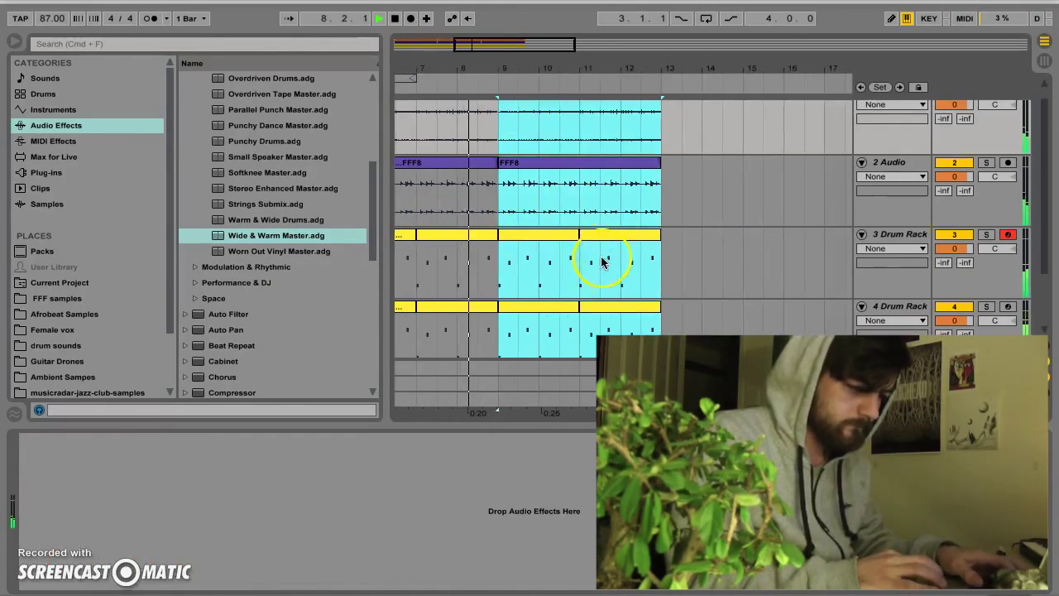
Add C1 notes at 1.1.3, 1.2.3 and 1.3 to the 4 Drum Rack clip starting at bar 9, checking by playback
click(537, 306)
click(274, 534)
double_click(339, 530)
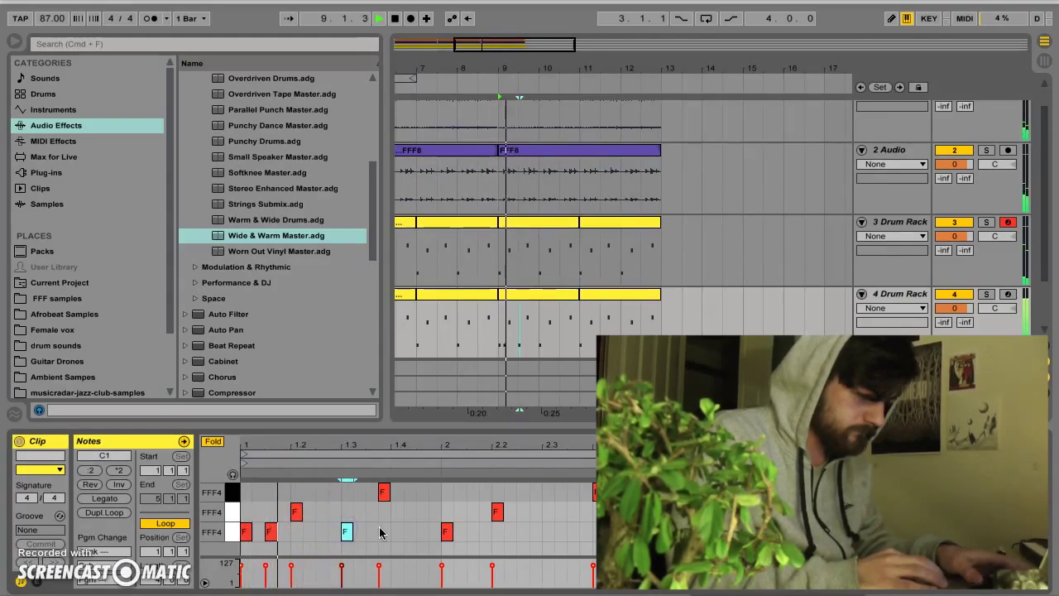
key(space)
key(space)
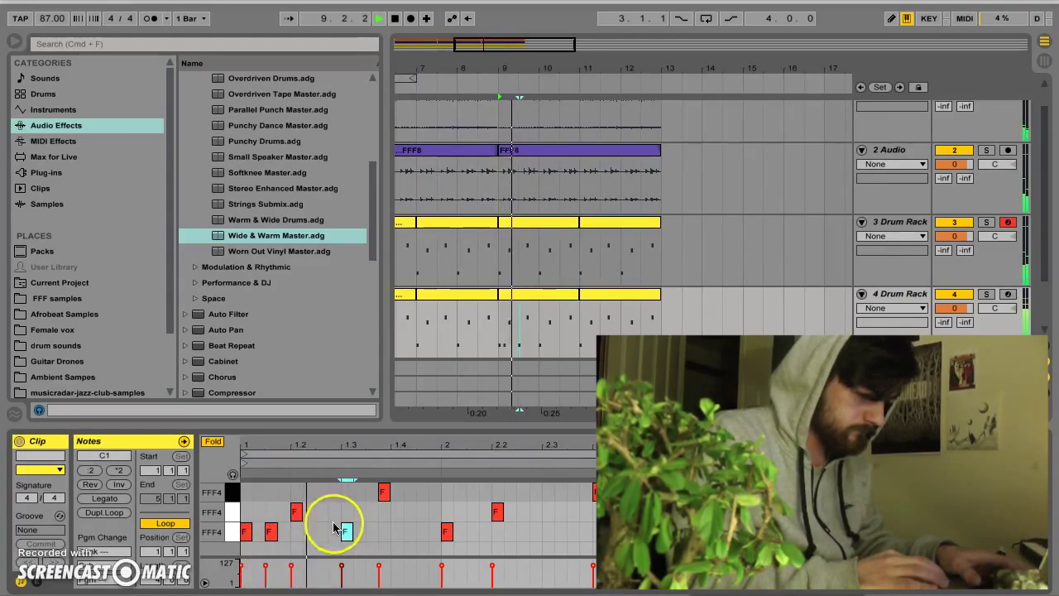
key(space)
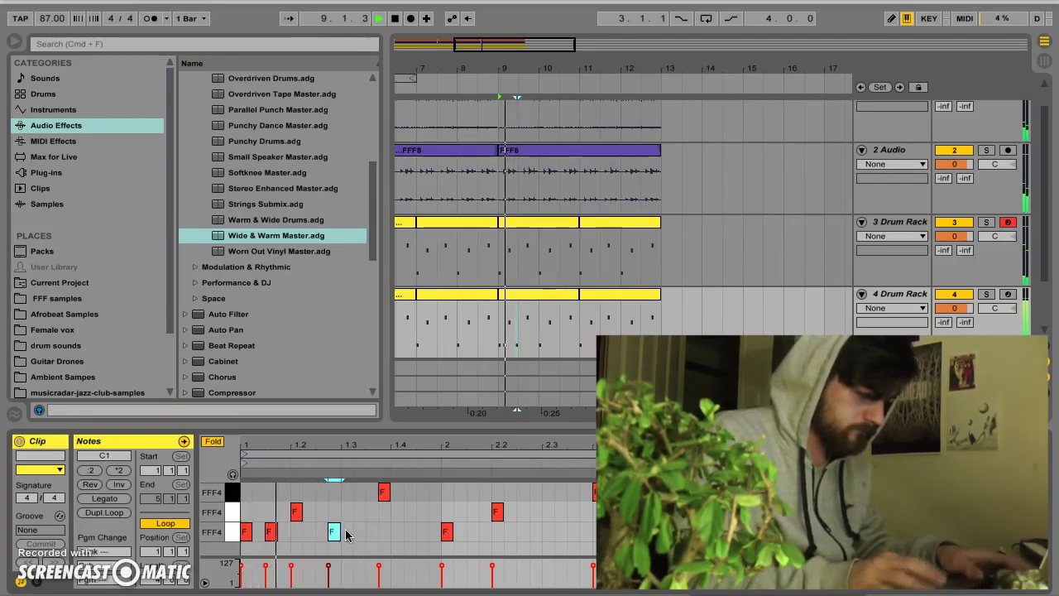
click(345, 533)
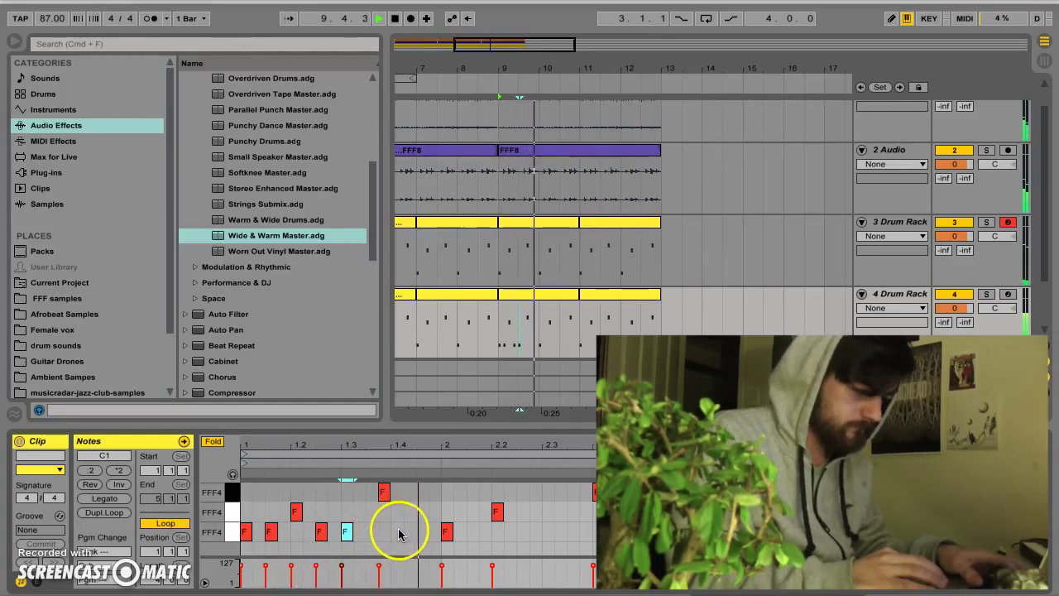
Split the edited track 4 clip at bar 10 and duplicate its one-bar part to fill up to bar 13
click(537, 323)
key(super+e)
click(525, 296)
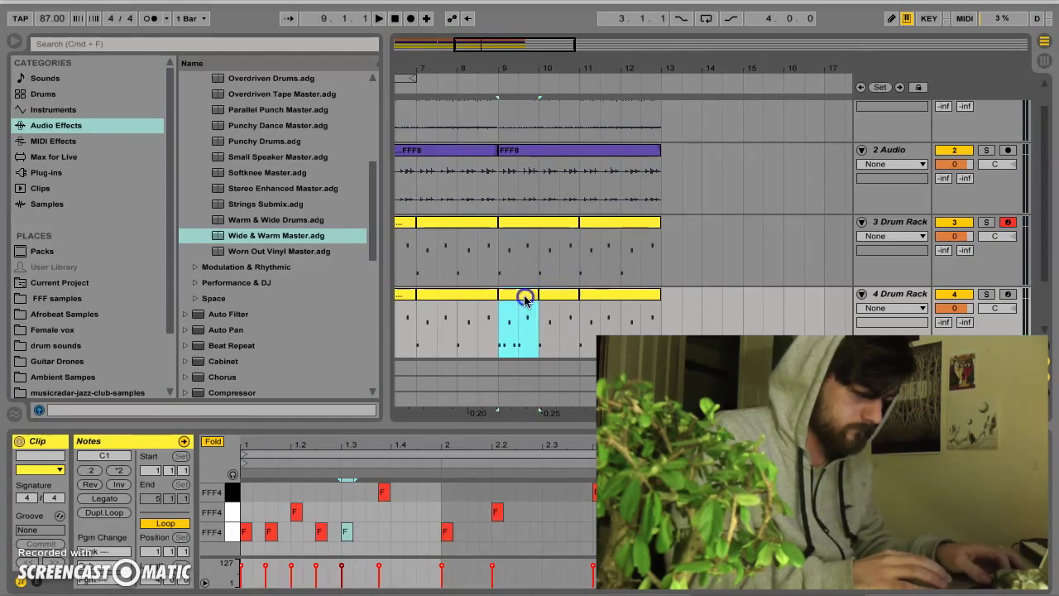
key(super+d)
key(super+d)
key(super+d)
Add four sixteenth F#1 notes from 1.4 with lowered velocity to the track 4 clip at bar 10 and play it
double_click(569, 295)
key(space)
double_click(395, 513)
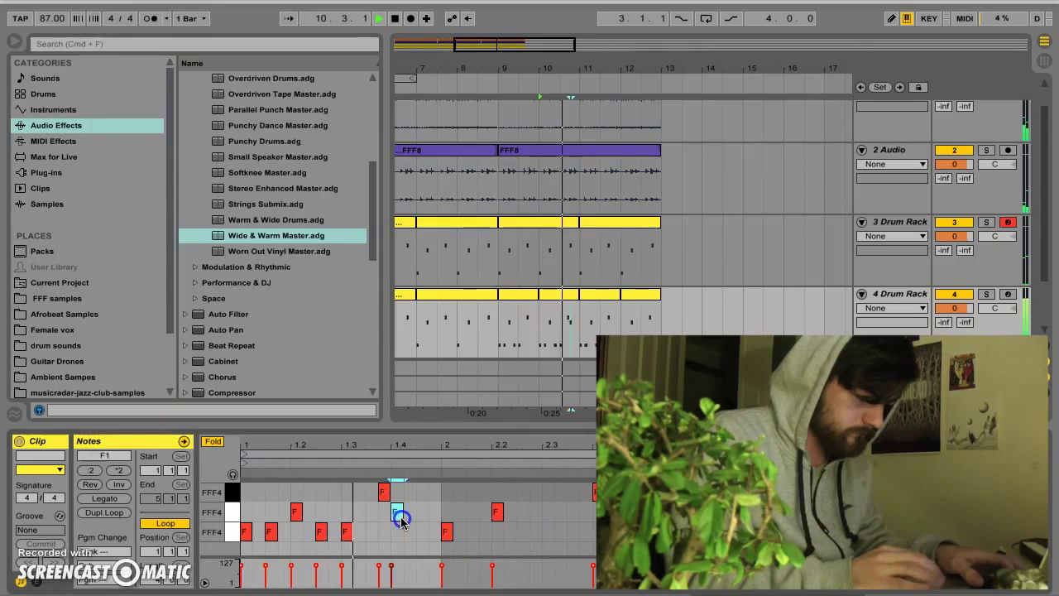
key(Up)
key(Right)
key(Right)
key(space)
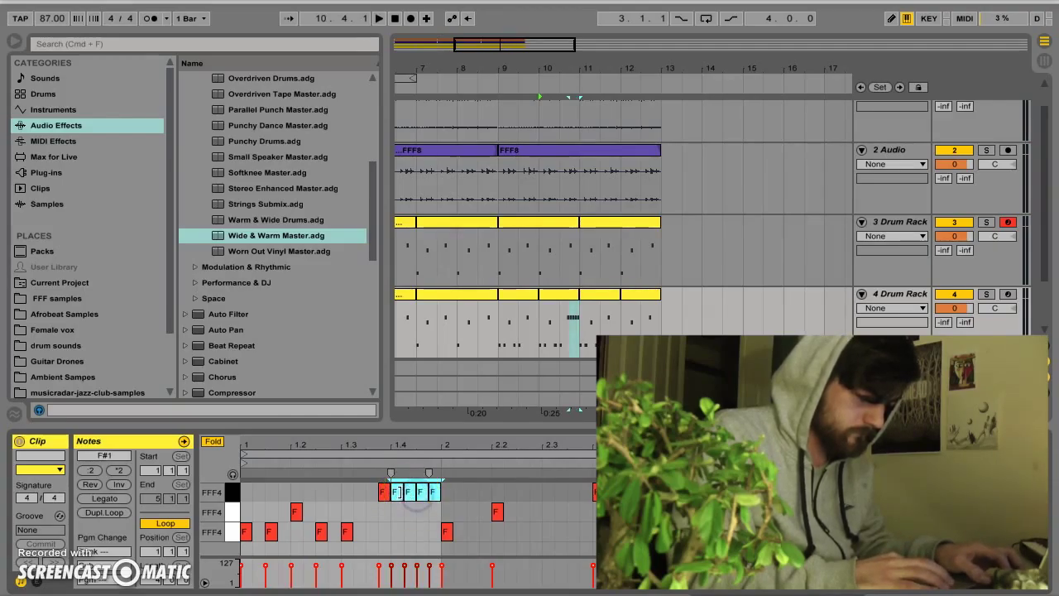
key(space)
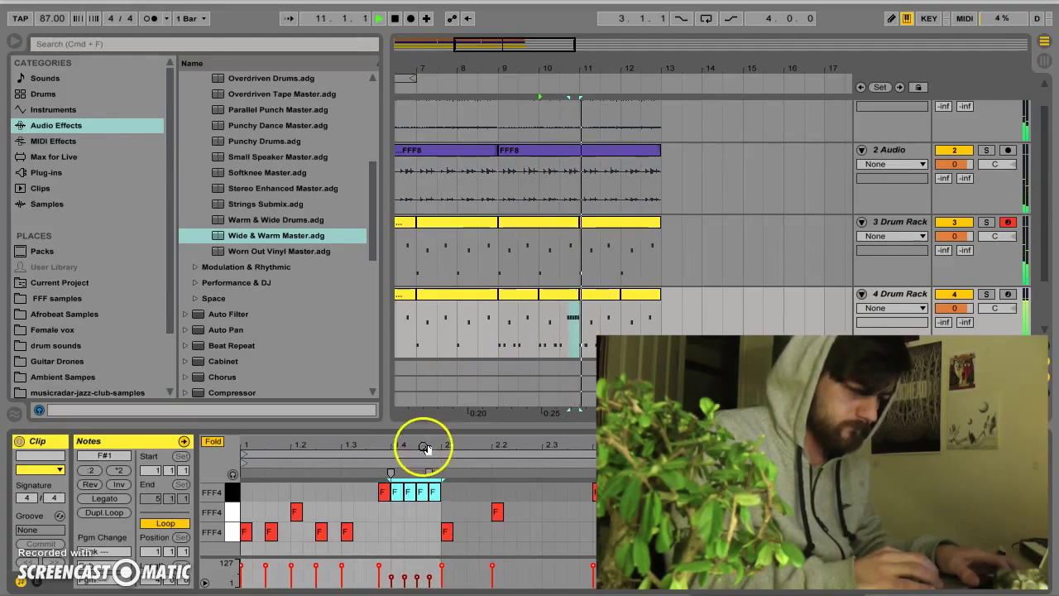
key(space)
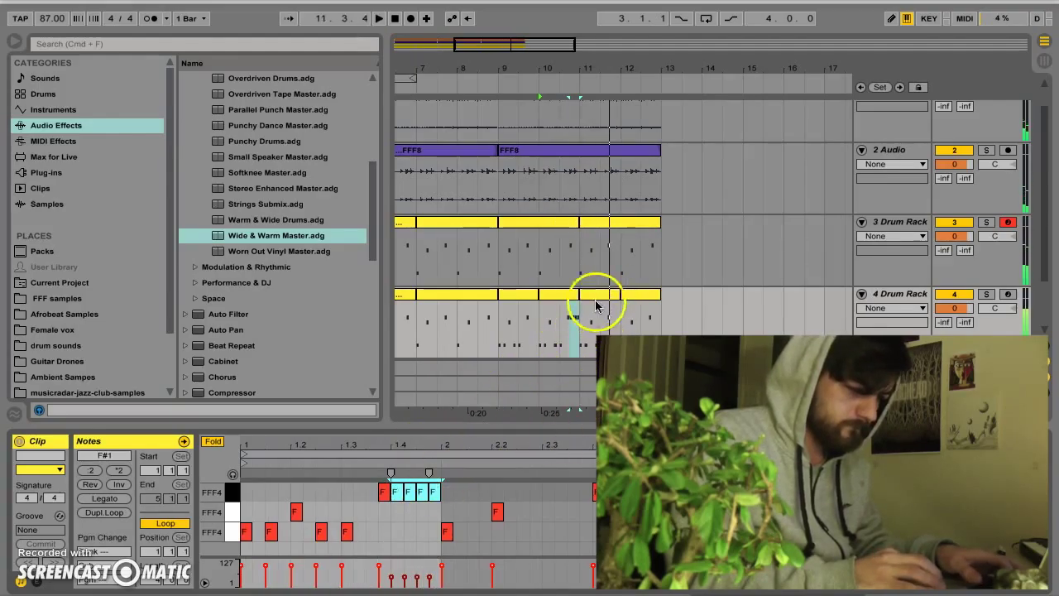
Rework the start of the track 4 clip at bar 11 with four softer sixteenth F1 notes from 1.1 and C1 at 1.2
click(596, 295)
double_click(246, 536)
key(space)
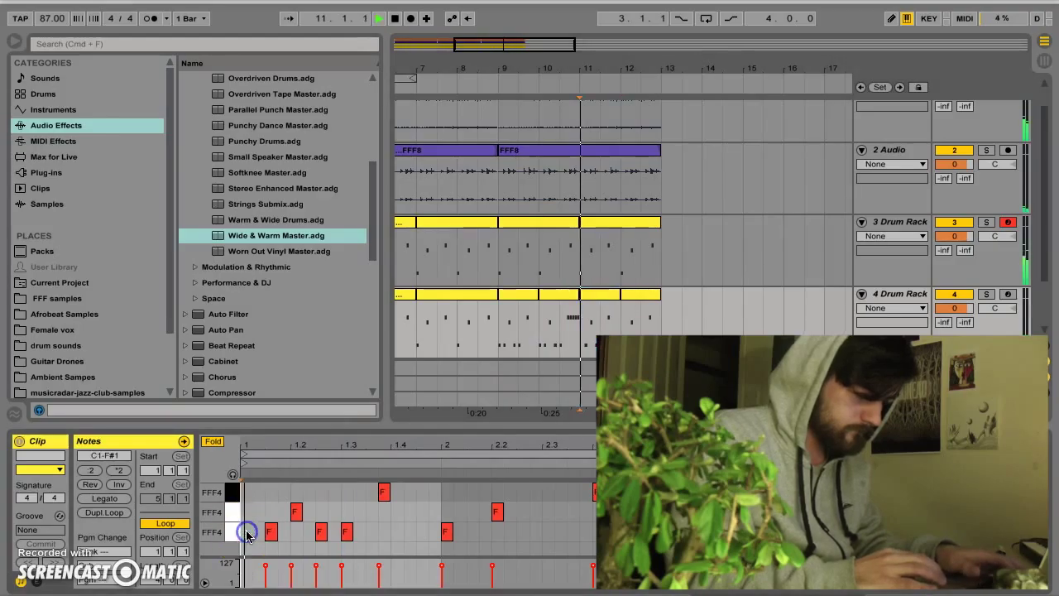
click(335, 521)
key(space)
key(Up)
click(362, 532)
double_click(246, 513)
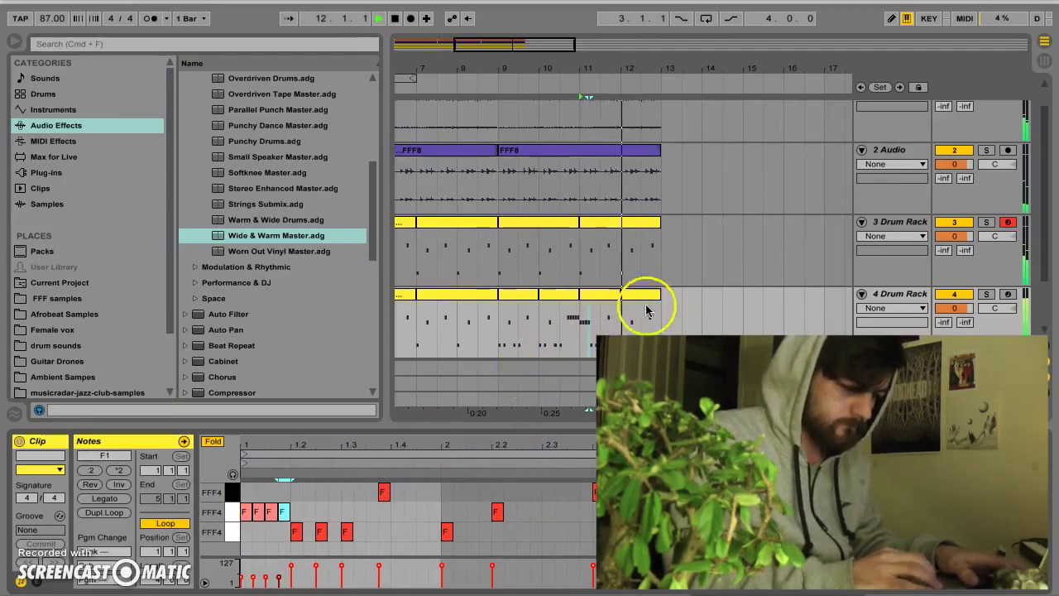
Play the whole arrangement from the start to review all three sections
scroll(700, 278, down, 2)
scroll(702, 280, left, 5)
scroll(702, 281, up, 3)
key(space)
drag(491, 70, 368, 63)
click(397, 20)
key(space)
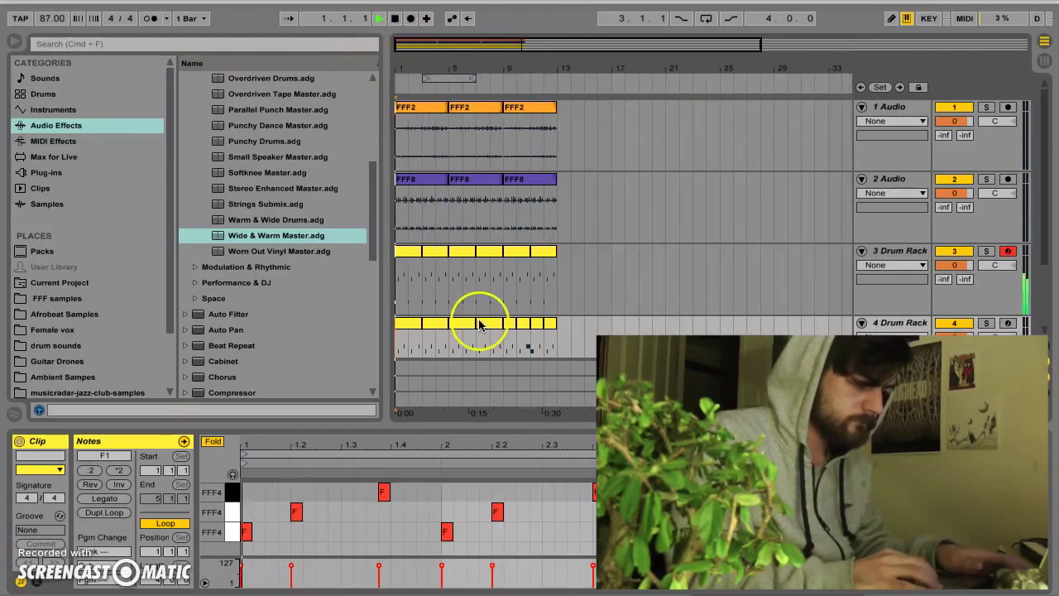
Find FFF5.wav in the FFF samples folder, preview it and place it on track 5 at bar 5
scroll(480, 323, down, 3)
scroll(246, 278, down, 3)
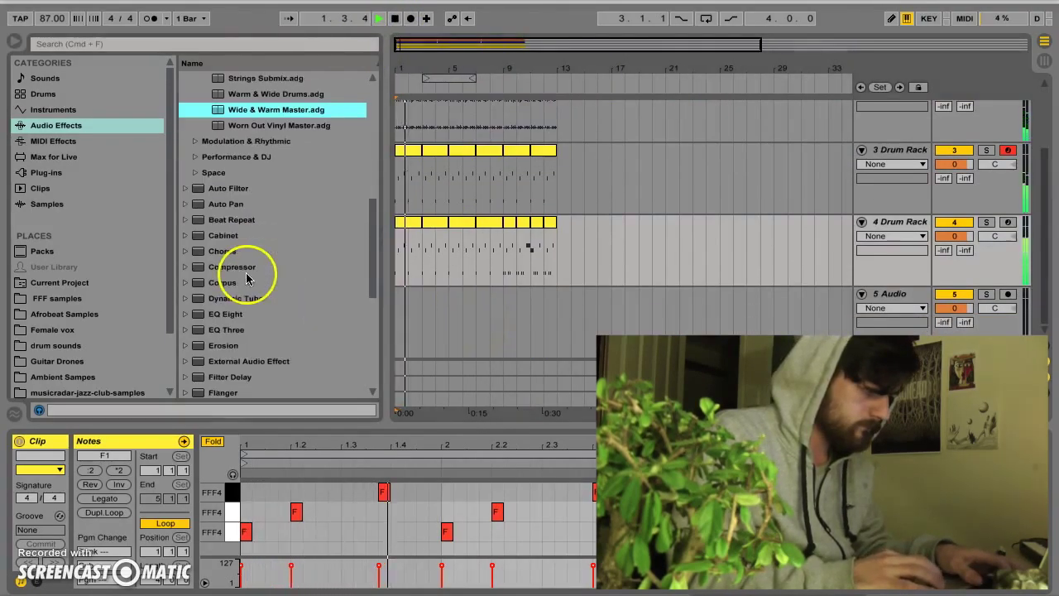
scroll(100, 314, down, 2)
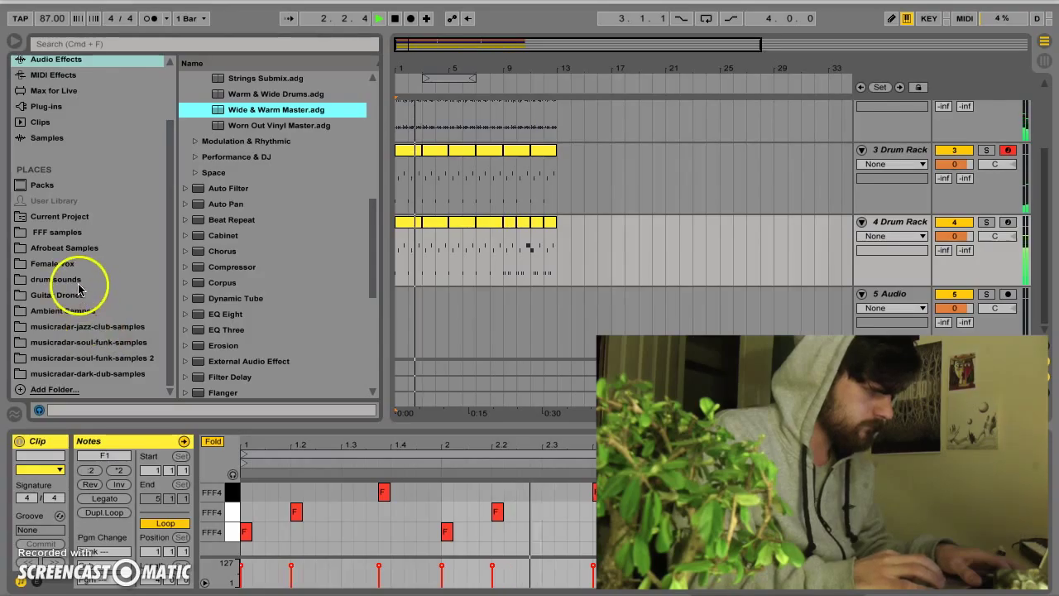
click(62, 232)
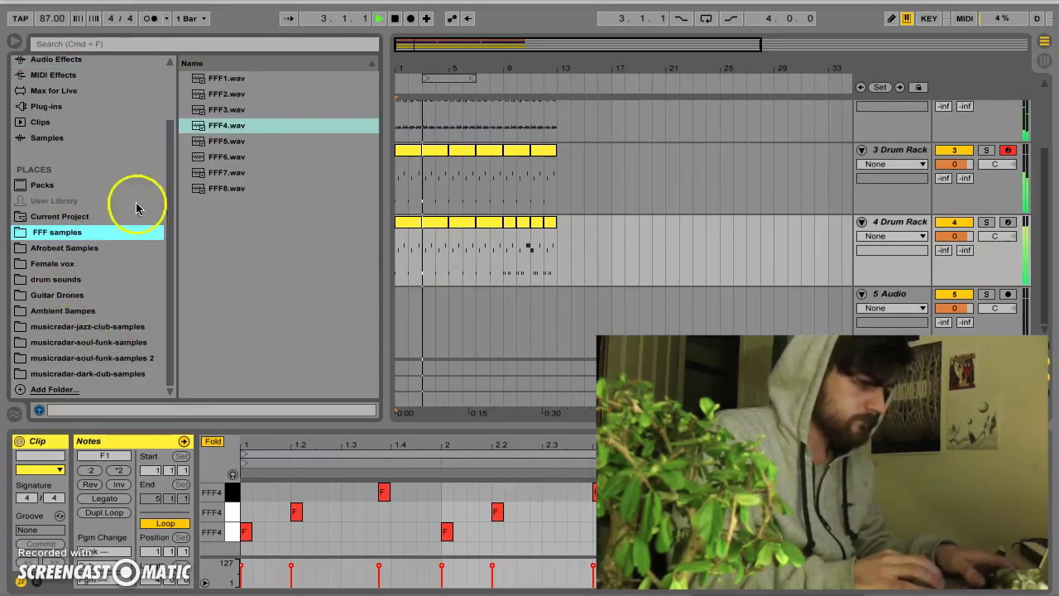
click(235, 142)
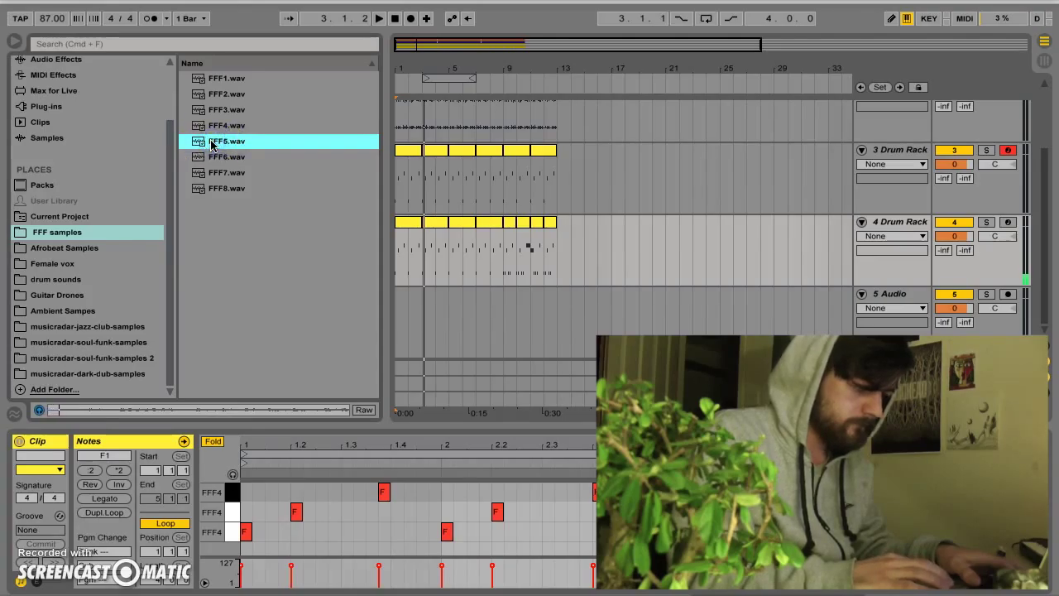
drag(250, 141, 487, 303)
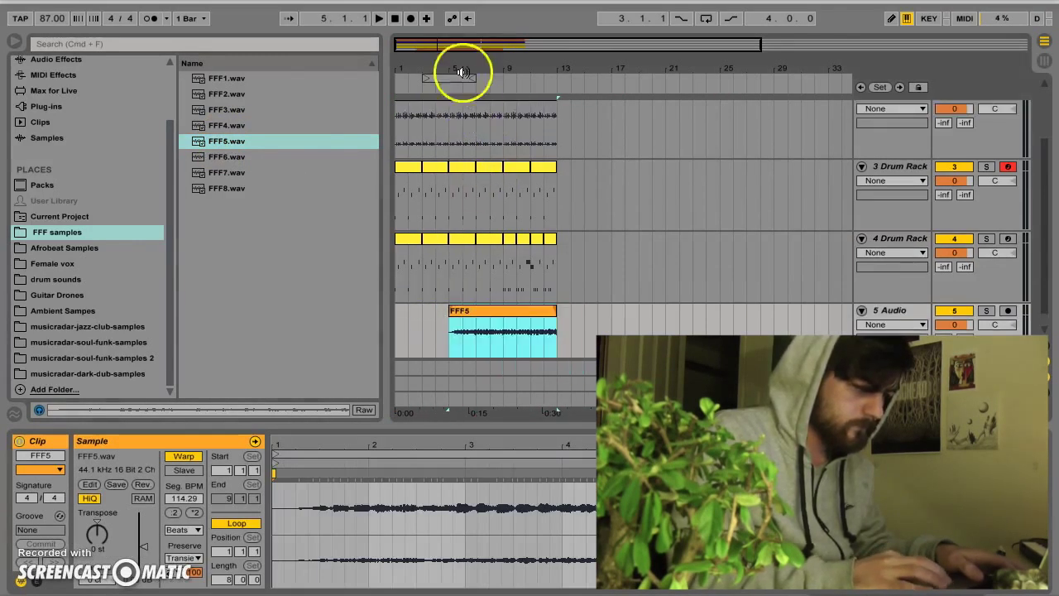
Split the FFF5 clip on track 5 at every bar from 7 to 12
drag(461, 65, 465, 71)
click(492, 325)
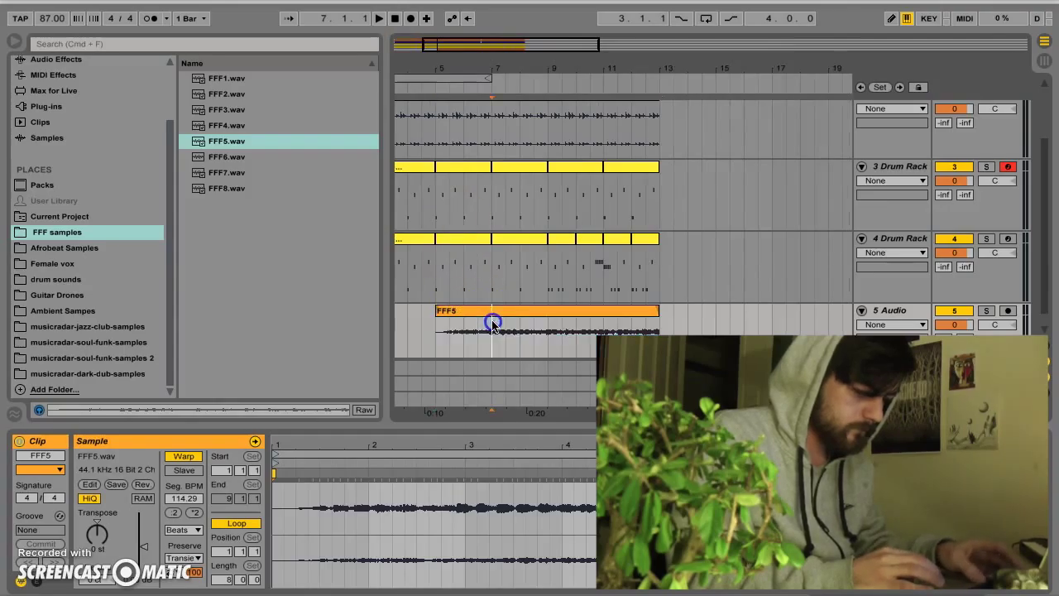
key(super+e)
click(545, 328)
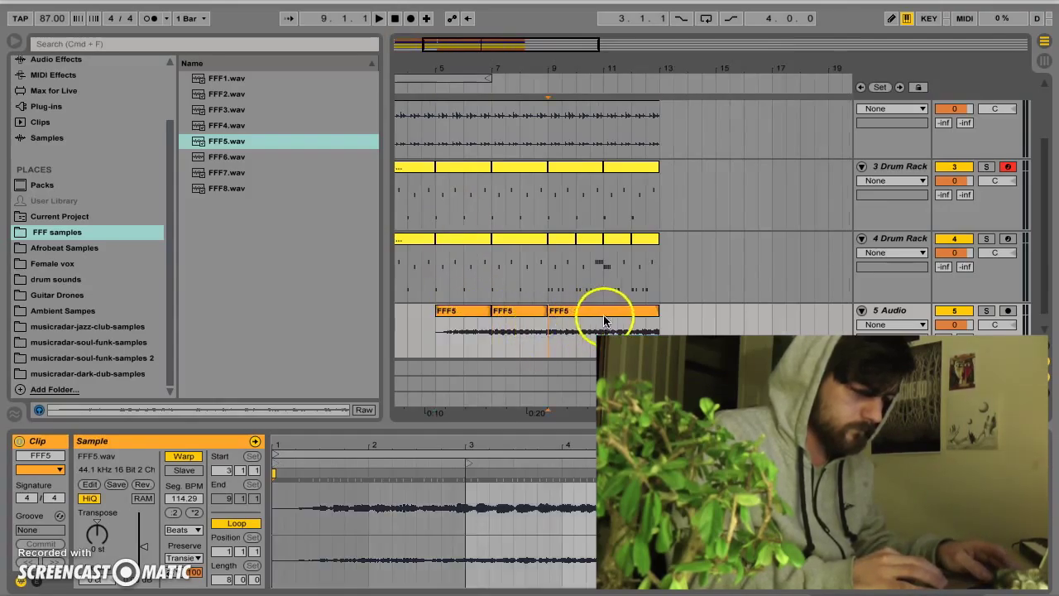
click(607, 325)
click(520, 326)
key(super+e)
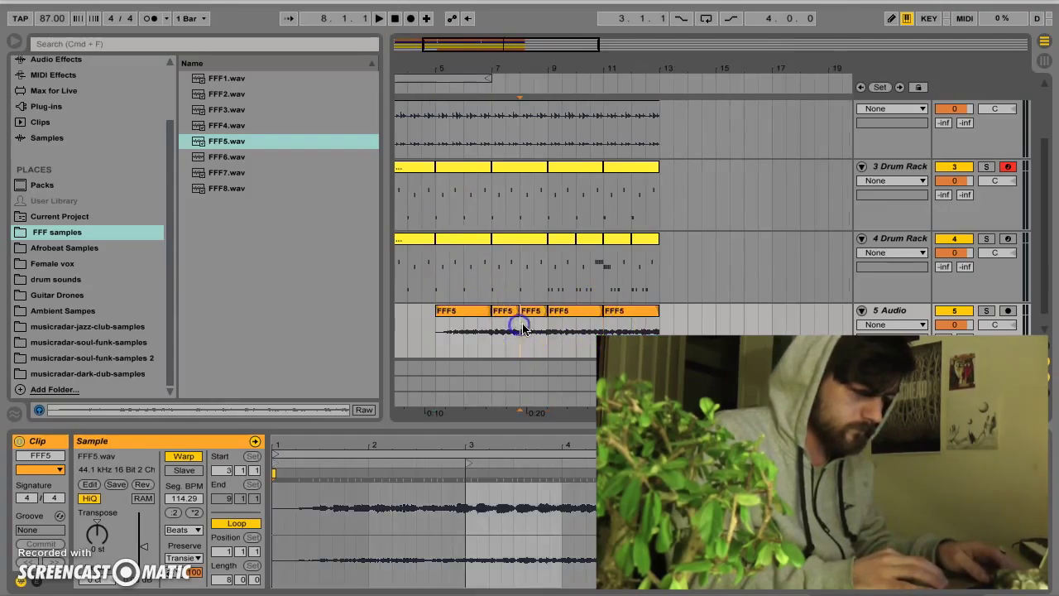
click(572, 329)
key(super+e)
Delete the FFF5 part at bars 5 to 7 and split the remaining one-bar pieces into half-bar slices
click(467, 314)
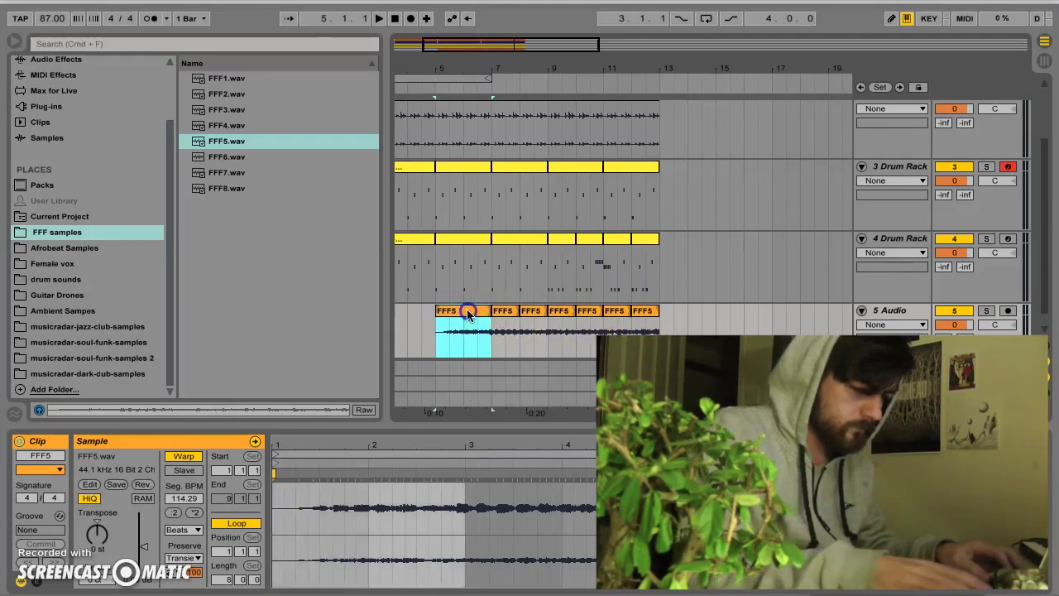
key(Delete)
drag(530, 68, 525, 63)
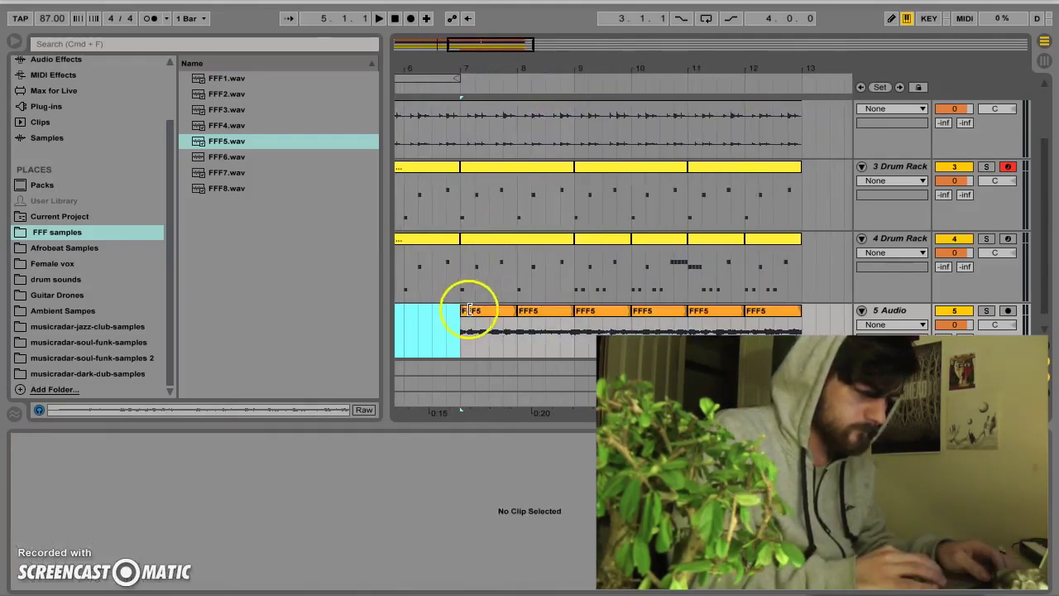
click(488, 343)
key(super+e)
click(547, 346)
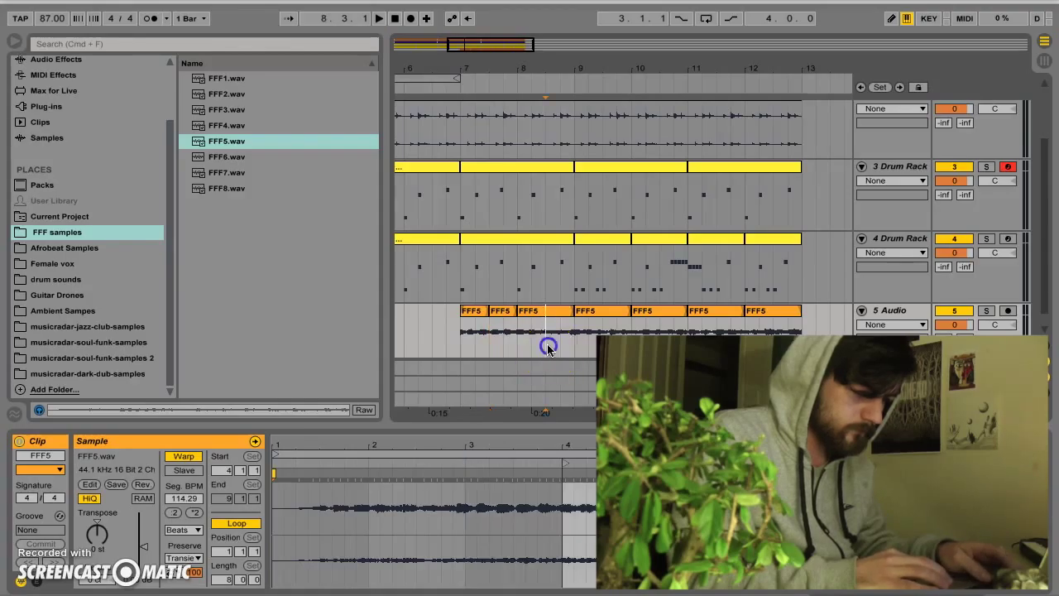
click(608, 334)
key(super+e)
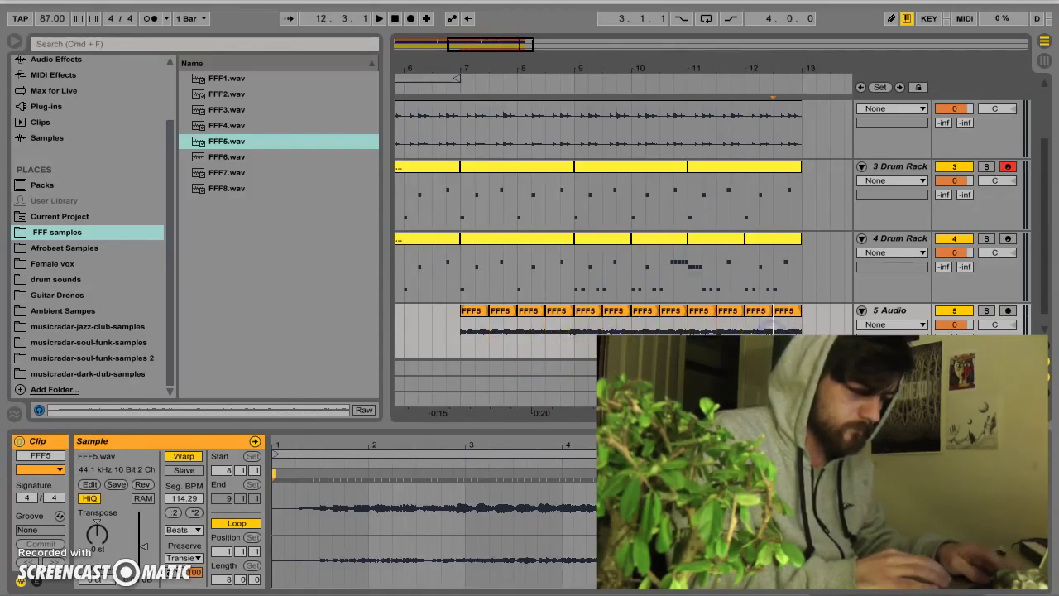
Move the FFF5 slice at 7.3 to bar 7 of a new audio track 6, double its segment BPM and extend it to bar 8
scroll(600, 327, down, 3)
click(593, 301)
click(470, 225)
drag(501, 273, 474, 299)
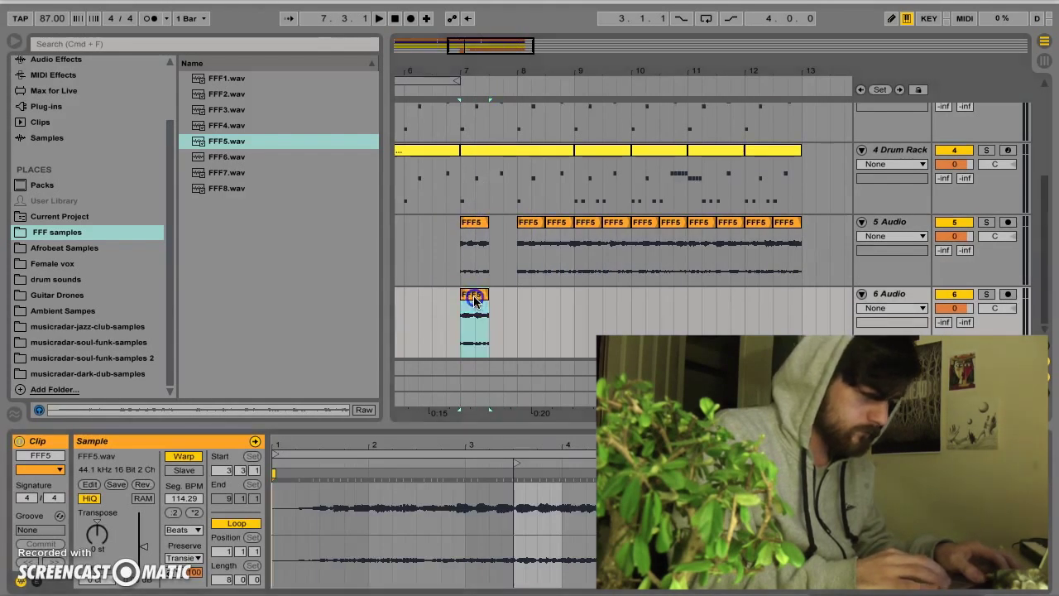
click(196, 512)
drag(485, 296, 510, 293)
Move the FFF5 slice at bar 8 down to track 6, double its segment BPM, extend it to bar 9 and solo the track
drag(536, 215, 532, 298)
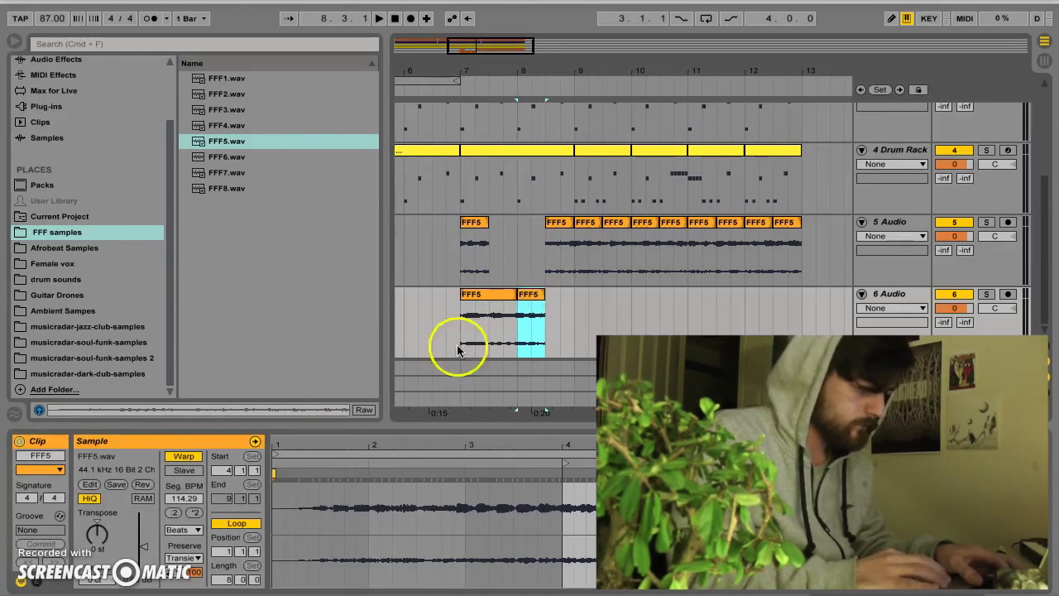
click(196, 512)
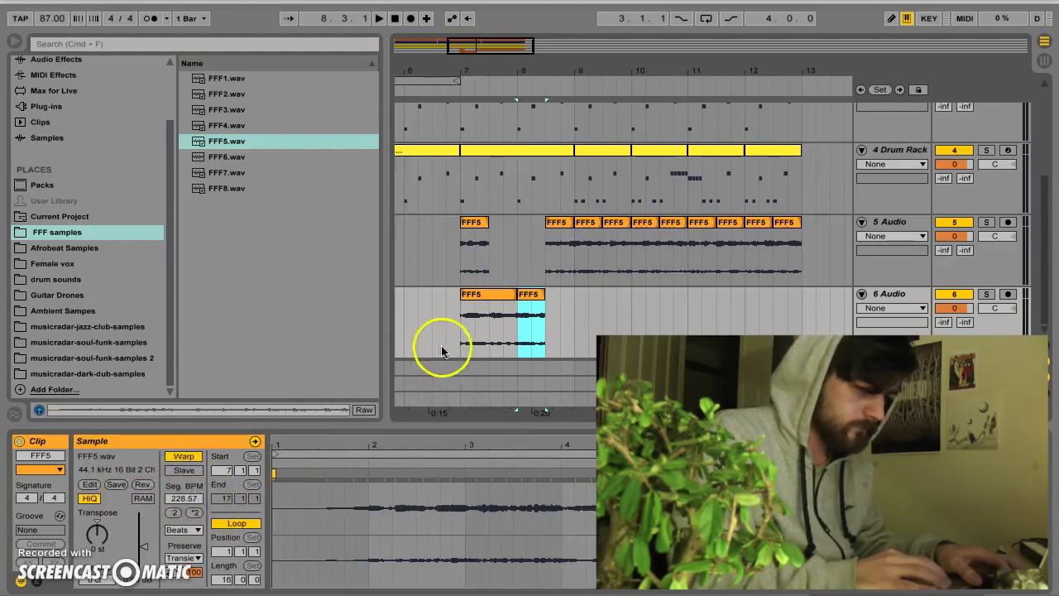
drag(546, 296, 571, 294)
click(984, 292)
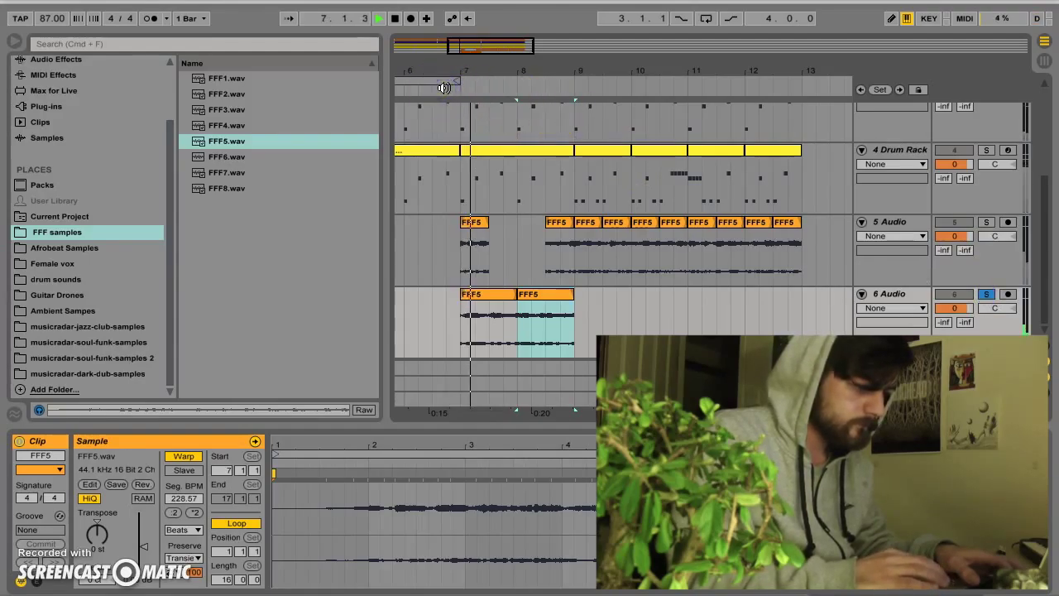
Move the FFF5 slice at 8.3 to bar 9 of track 6, double its segment BPM and extend it to bar 10
drag(559, 223, 579, 300)
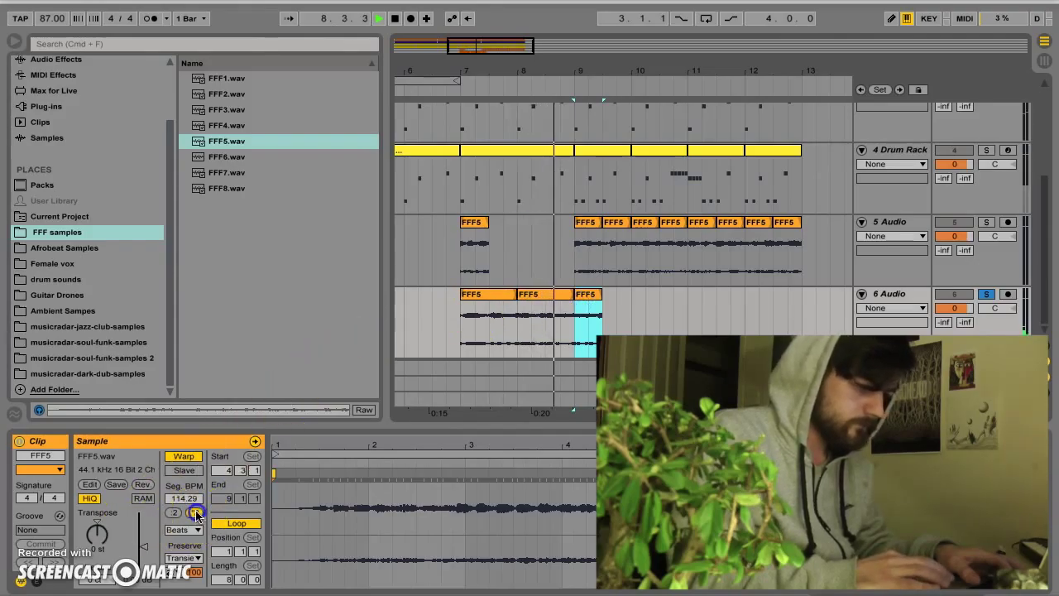
click(197, 513)
drag(600, 293, 633, 294)
Move five of the FFF5 slices after bar 10 down to track 6, at 10, 10.3, 11, 11.3 and 12.3
drag(643, 222, 647, 306)
drag(673, 224, 705, 308)
drag(733, 231, 731, 277)
drag(730, 225, 758, 333)
drag(785, 237, 706, 272)
key(space)
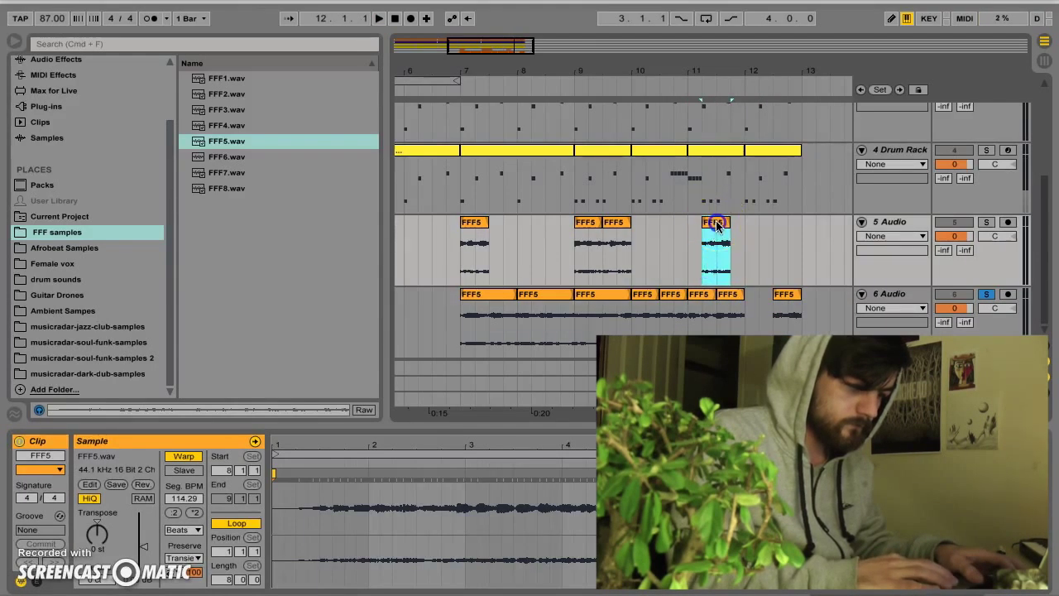
Move the last FFF5 slice on track 5 to bar 11, double its segment BPM and extend it to 12.2
mouse_move(714, 223)
mouse_down()
mouse_move(702, 222)
mouse_move(789, 222)
mouse_move(716, 223)
mouse_up()
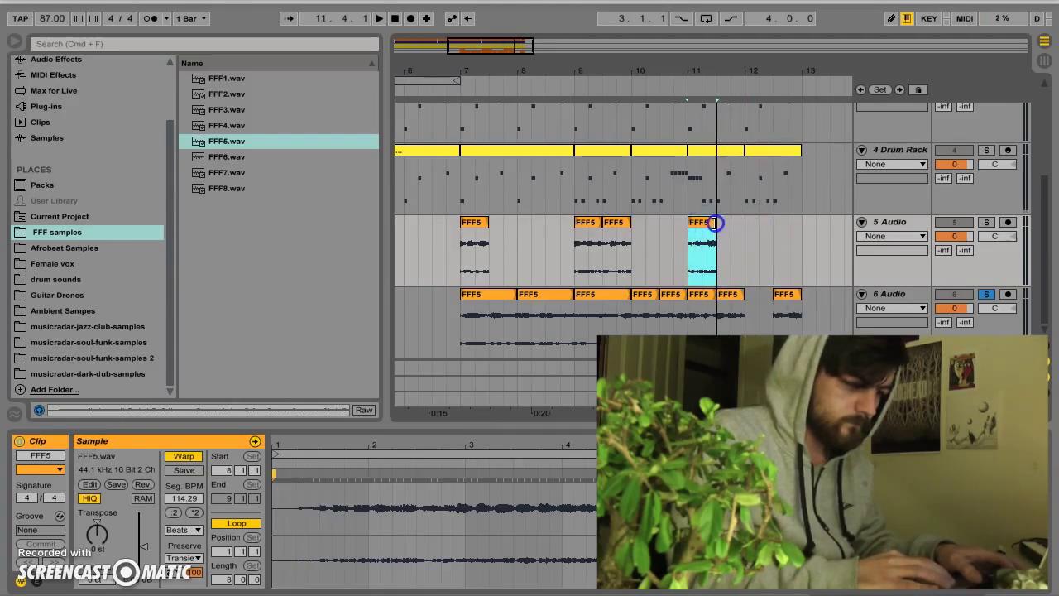
click(194, 514)
drag(717, 223, 763, 221)
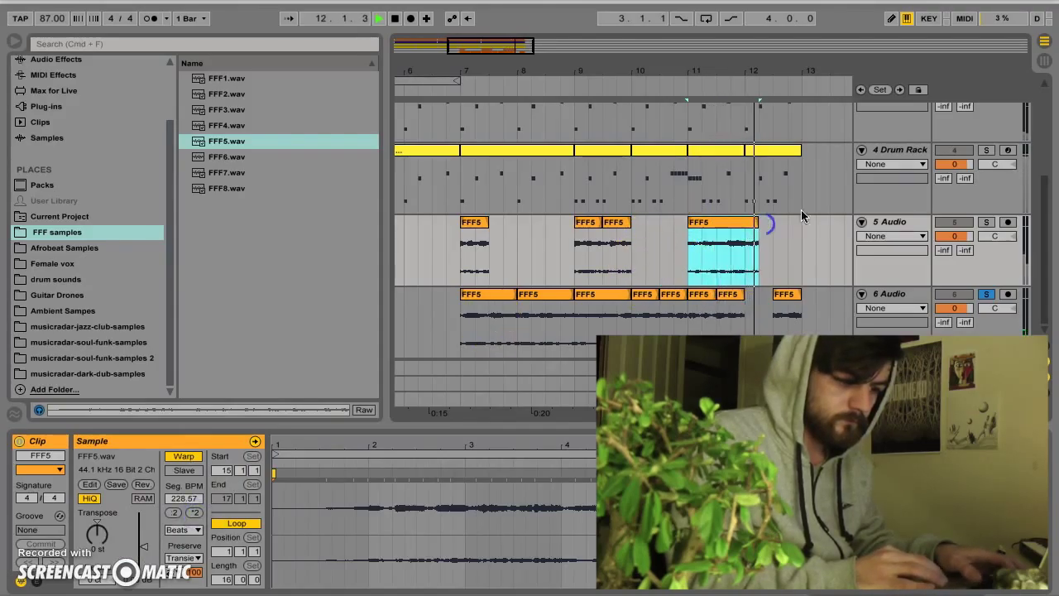
Solo track 5, shift its last FFF5 clip to 11.3, and extend the track 6 clip at 11.3 to 12.3
click(986, 223)
click(667, 84)
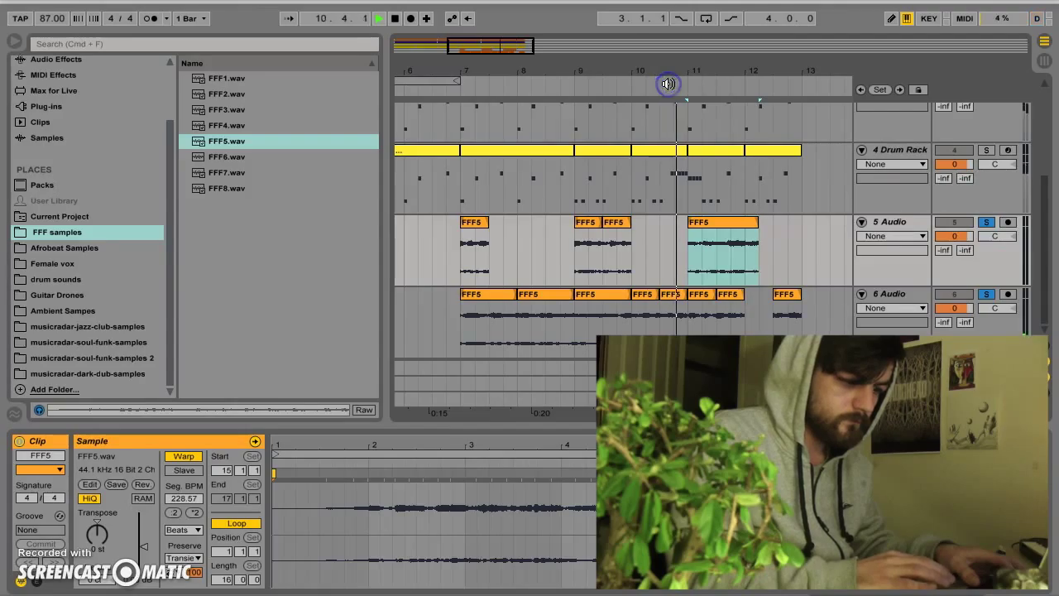
drag(712, 220, 747, 222)
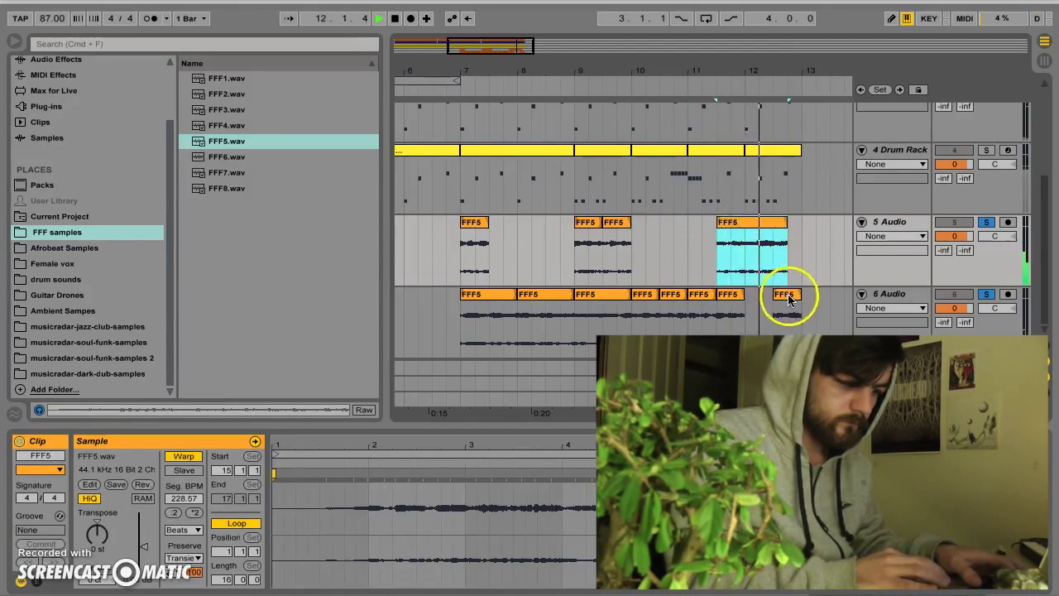
drag(742, 293, 775, 294)
key(space)
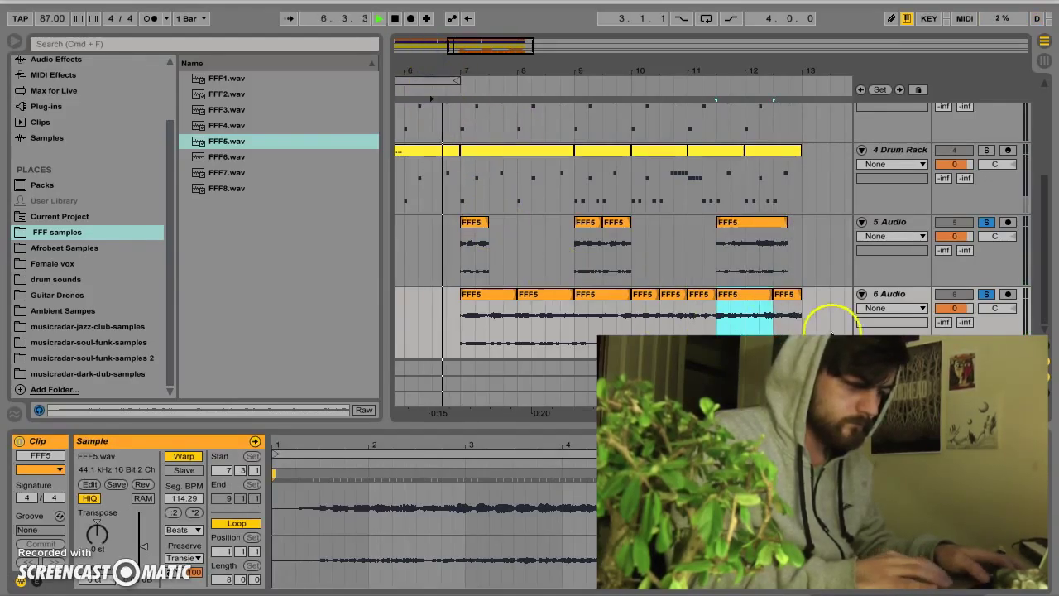
Find Simple Delay among the audio effects and add it to track 5
click(104, 231)
scroll(82, 248, up, 3)
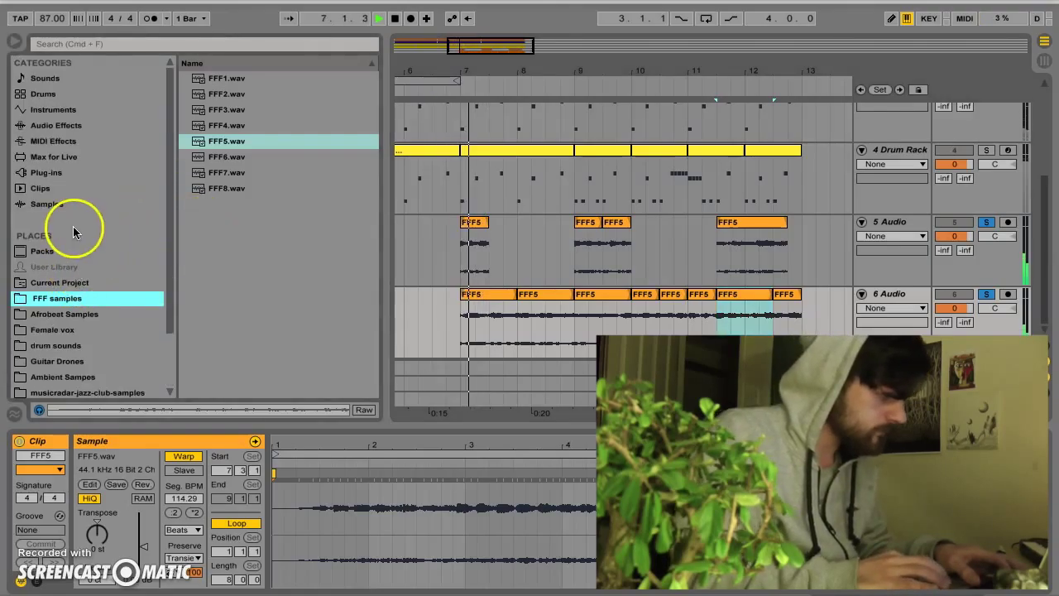
click(42, 125)
scroll(276, 275, down, 10)
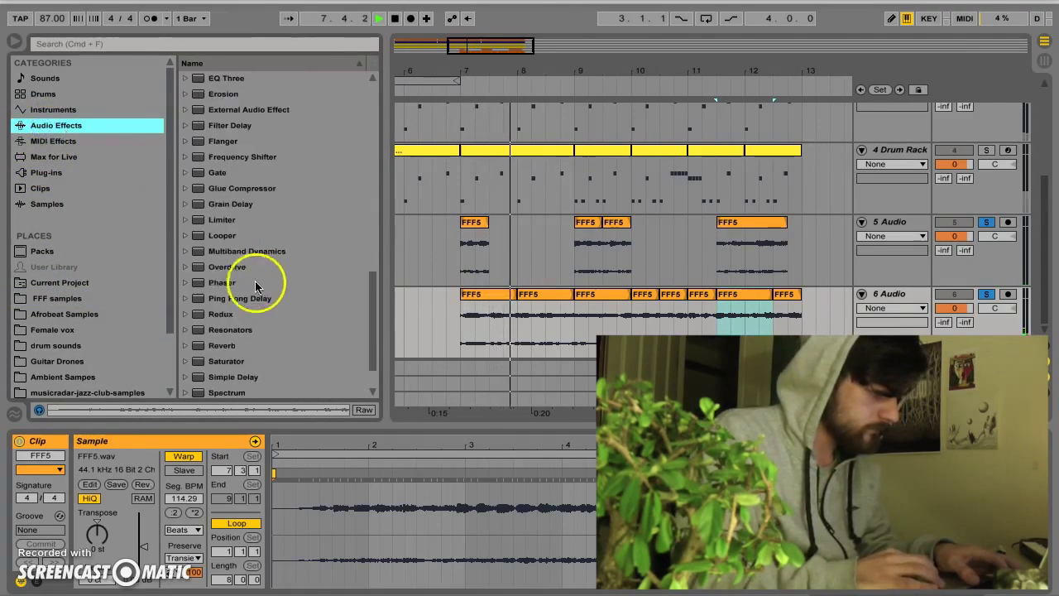
click(227, 326)
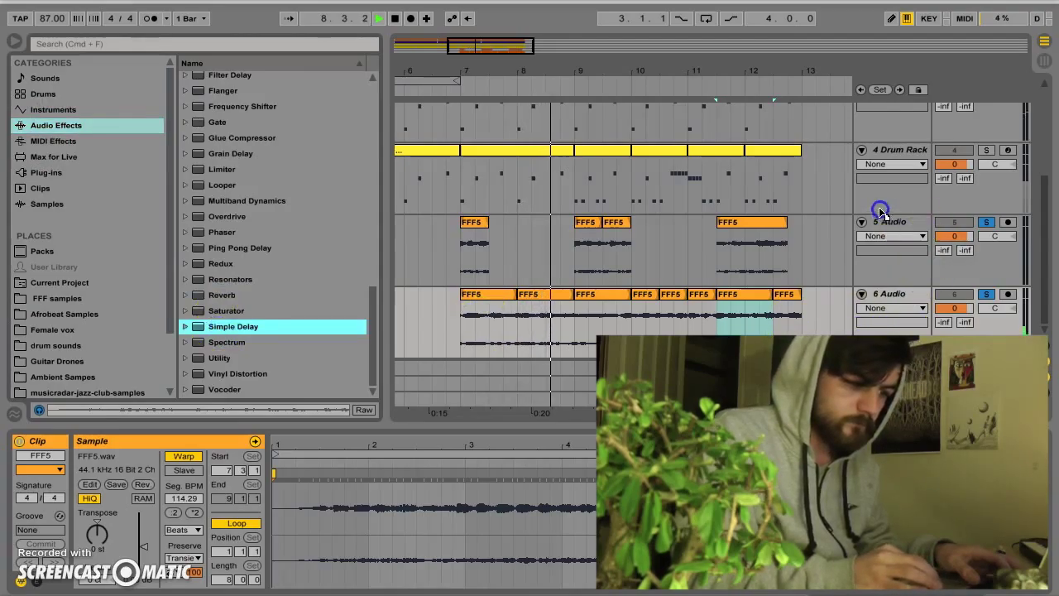
drag(880, 224, 881, 222)
Link the Simple Delay's left and right channels and raise its feedback and dry/wet amounts
drag(52, 564, 51, 542)
click(102, 457)
click(102, 551)
drag(103, 561, 102, 542)
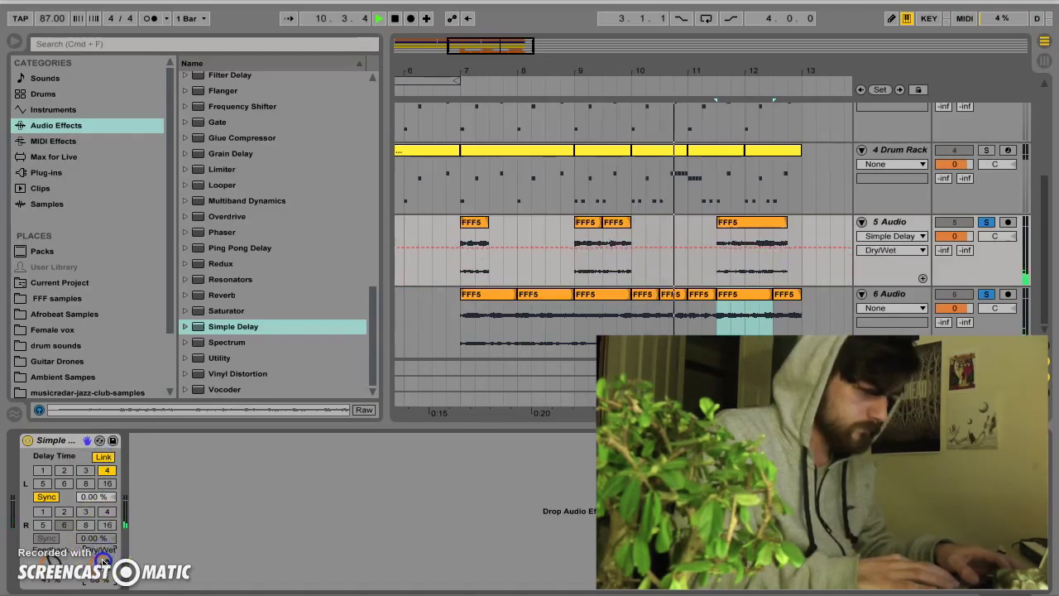
Select the section from bar 9 to 13 across tracks 1 to 6 and duplicate it to bar 13
scroll(737, 323, right, 3)
scroll(740, 331, up, 2)
scroll(739, 332, left, 3)
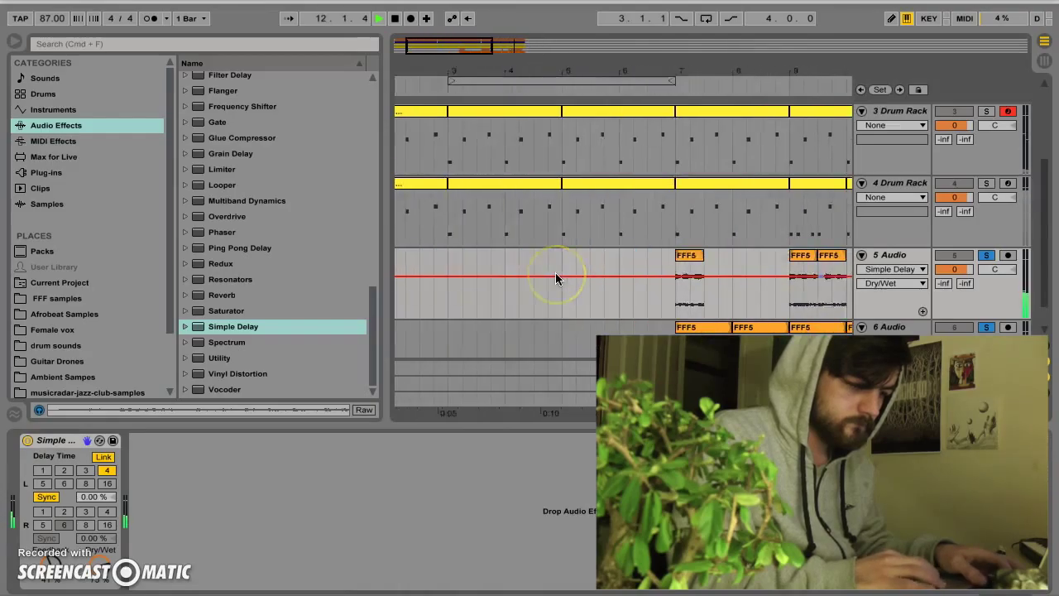
scroll(555, 272, down, 2)
scroll(555, 272, right, 5)
key(space)
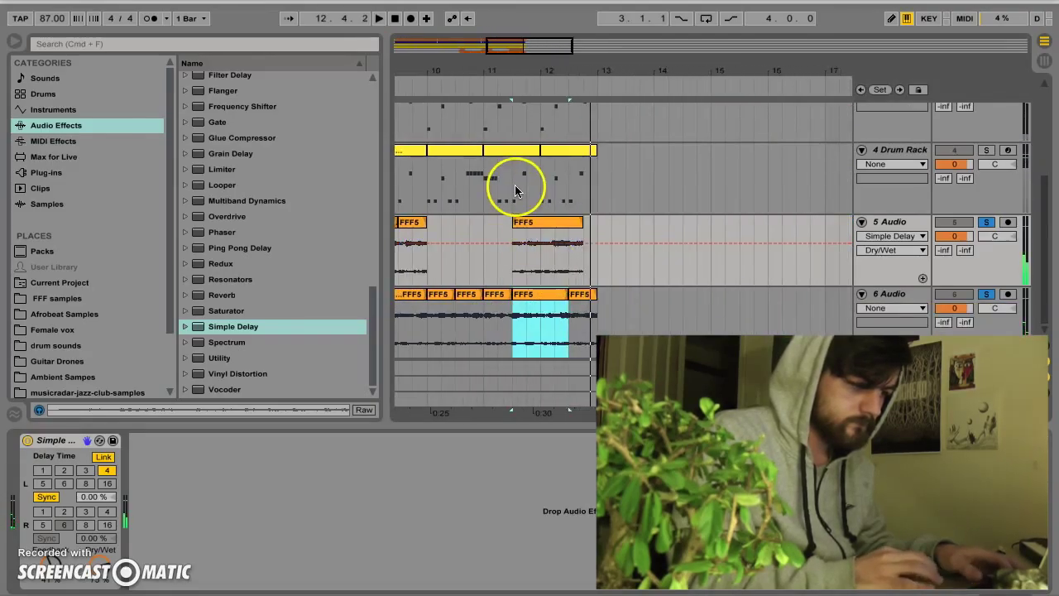
scroll(515, 190, up, 5)
scroll(516, 190, left, 1)
key(space)
scroll(450, 270, down, 5)
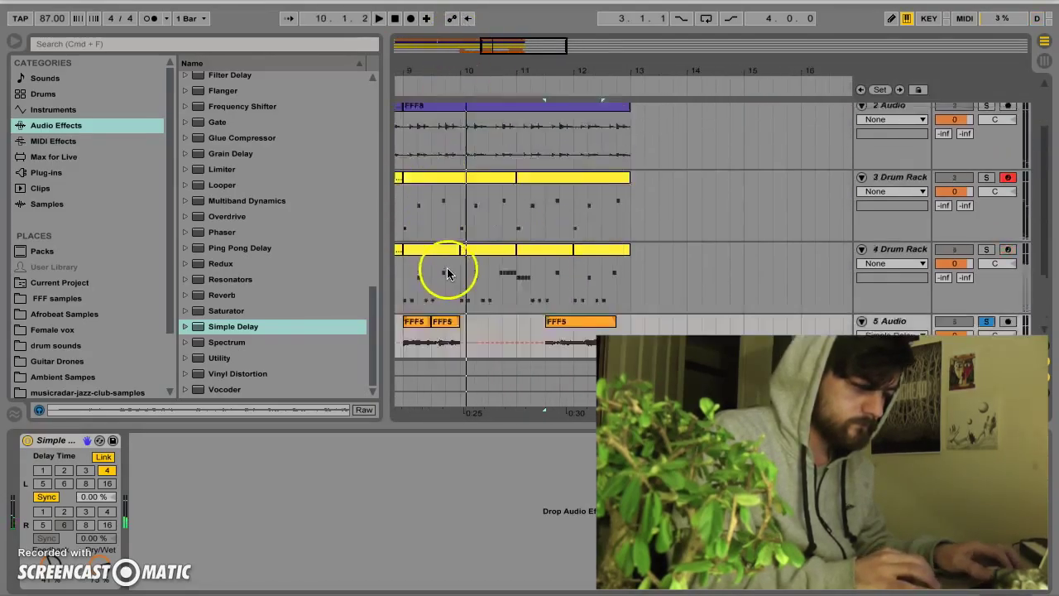
scroll(579, 273, left, 1)
click(665, 296)
scroll(664, 296, up, 6)
scroll(664, 295, left, 2)
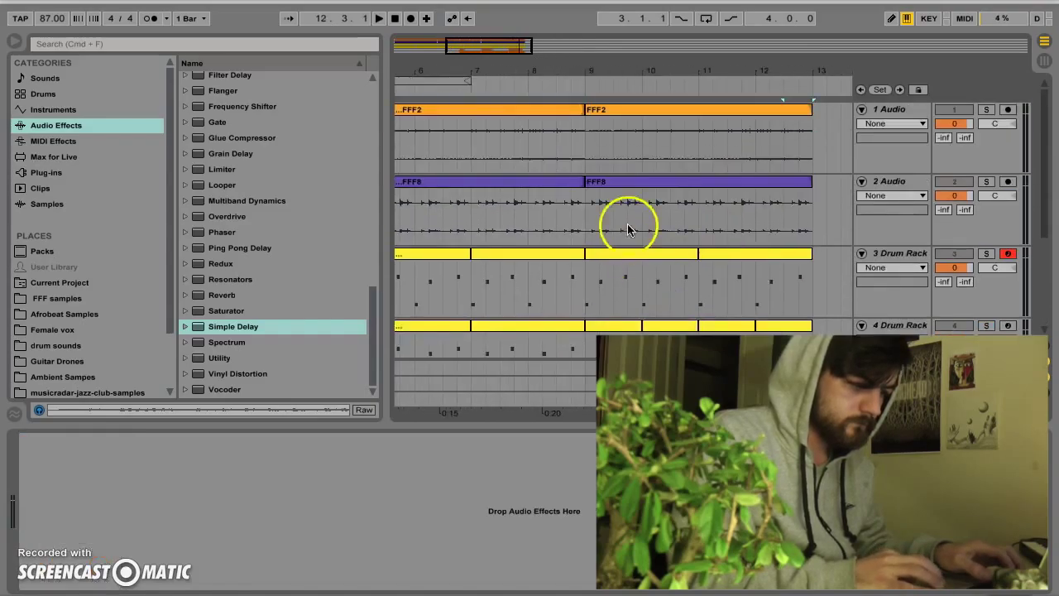
shift+click(602, 113)
key(super+d)
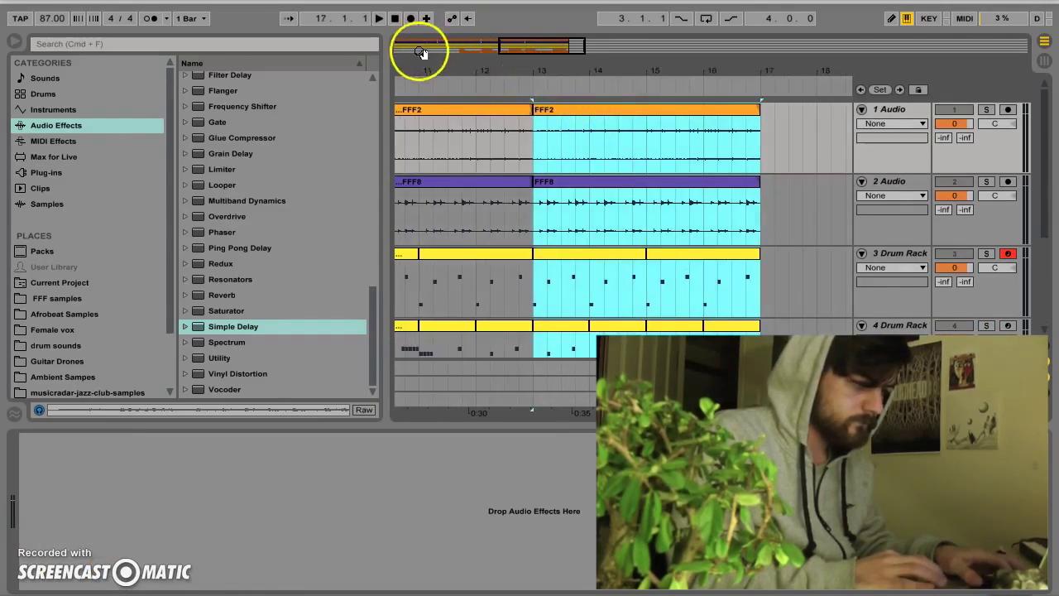
Turn off solo on tracks 5 and 6 and play the full arrangement from around bar 3
drag(420, 60, 421, 25)
scroll(477, 211, down, 5)
scroll(477, 211, left, 3)
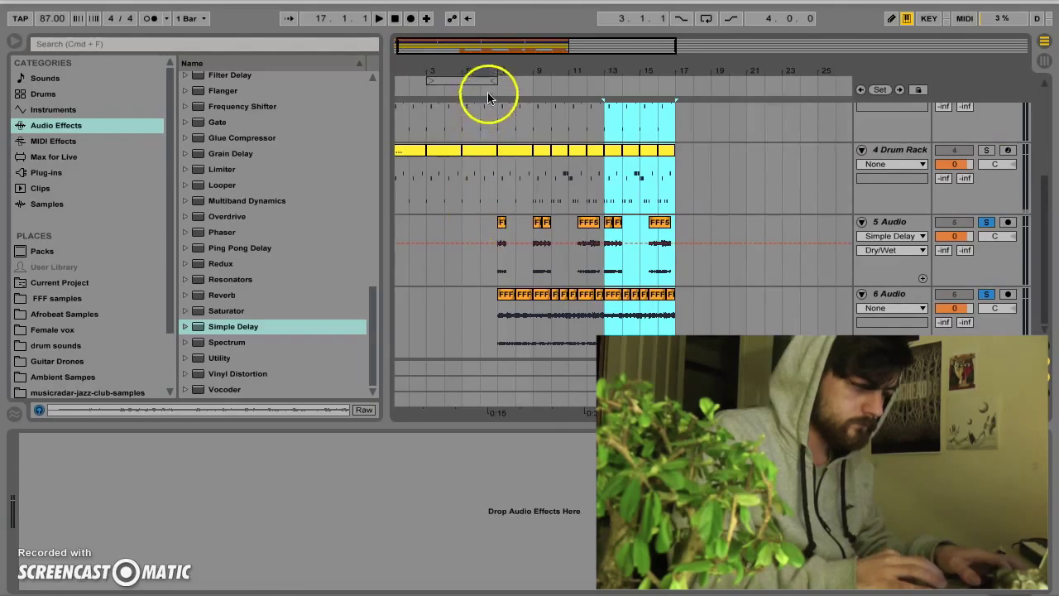
click(443, 92)
click(988, 225)
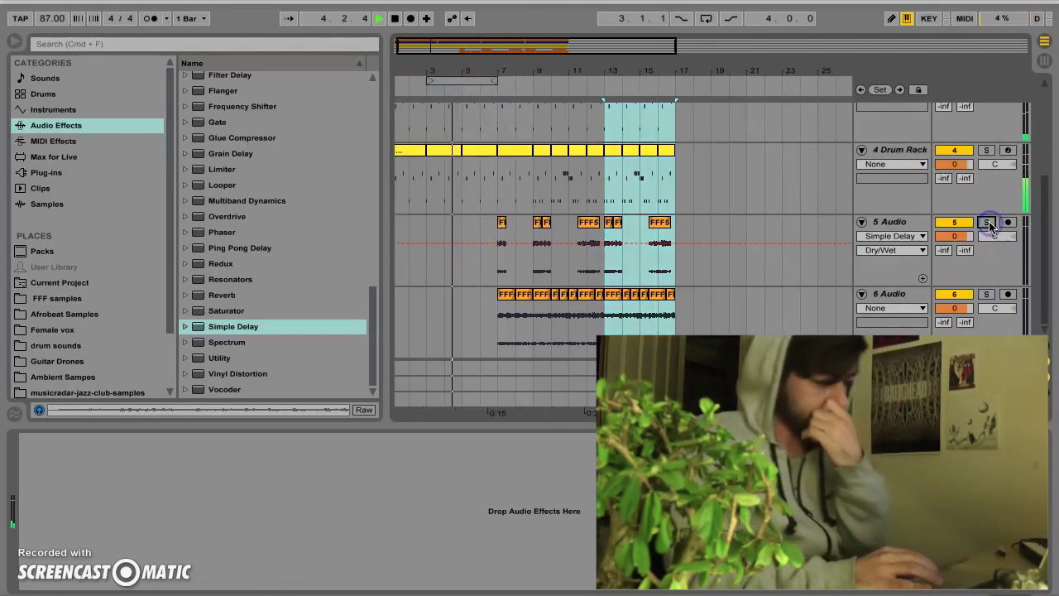
scroll(728, 281, up, 4)
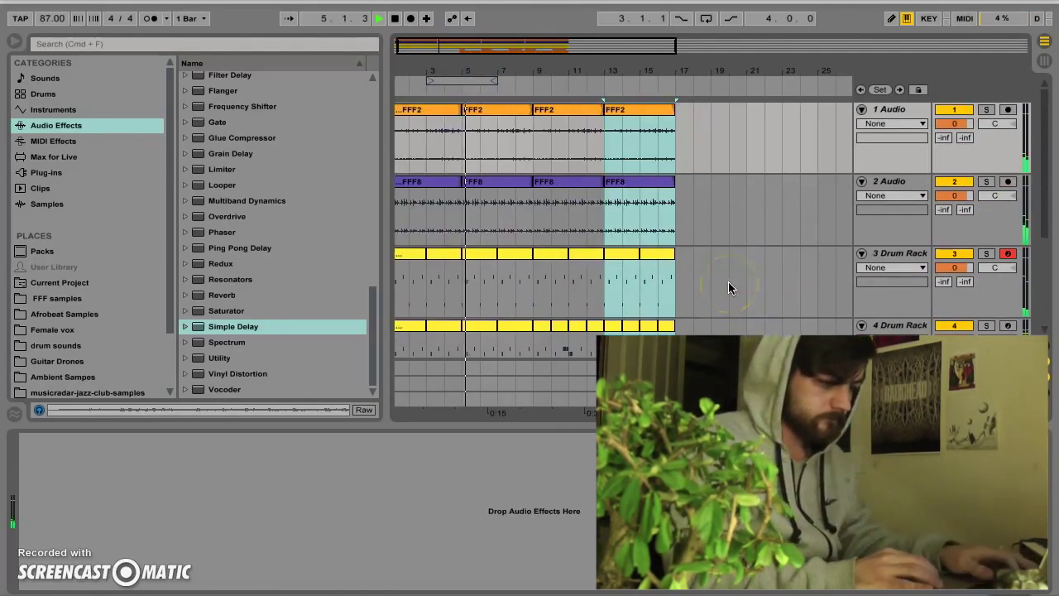
Select all the FFF5 clips on track 6 from bar 7 to 17 and transpose them by 12 semitones
scroll(729, 282, down, 1)
scroll(728, 282, down, 2)
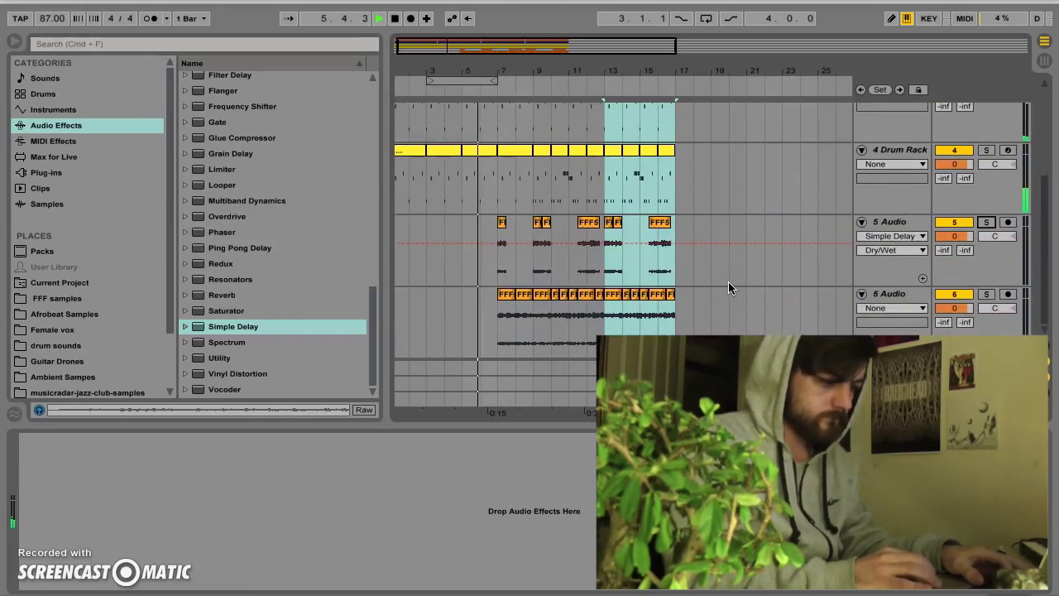
scroll(728, 282, up, 3)
scroll(728, 286, down, 2)
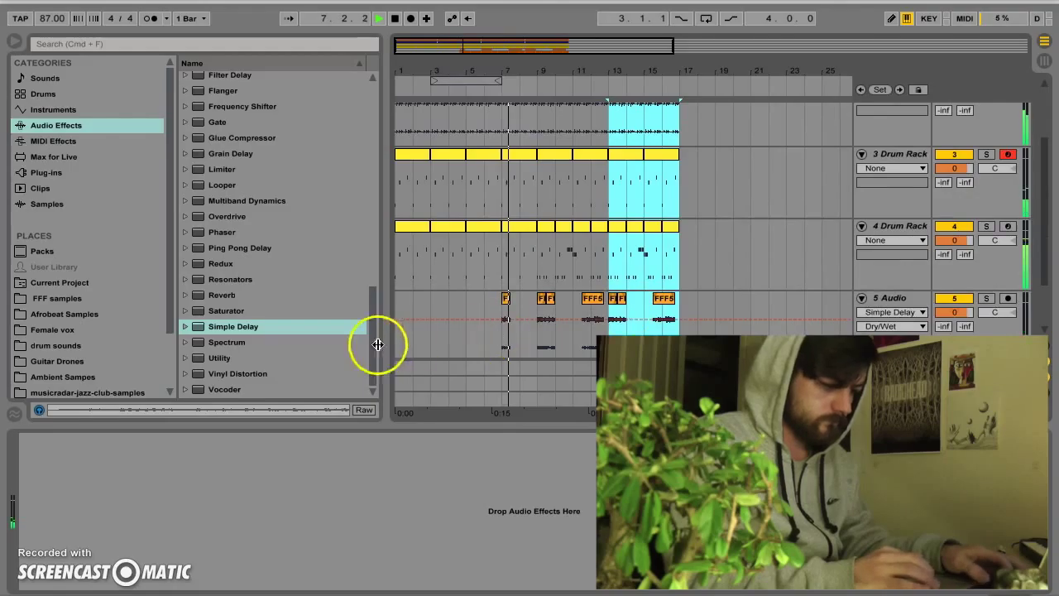
scroll(566, 296, down, 2)
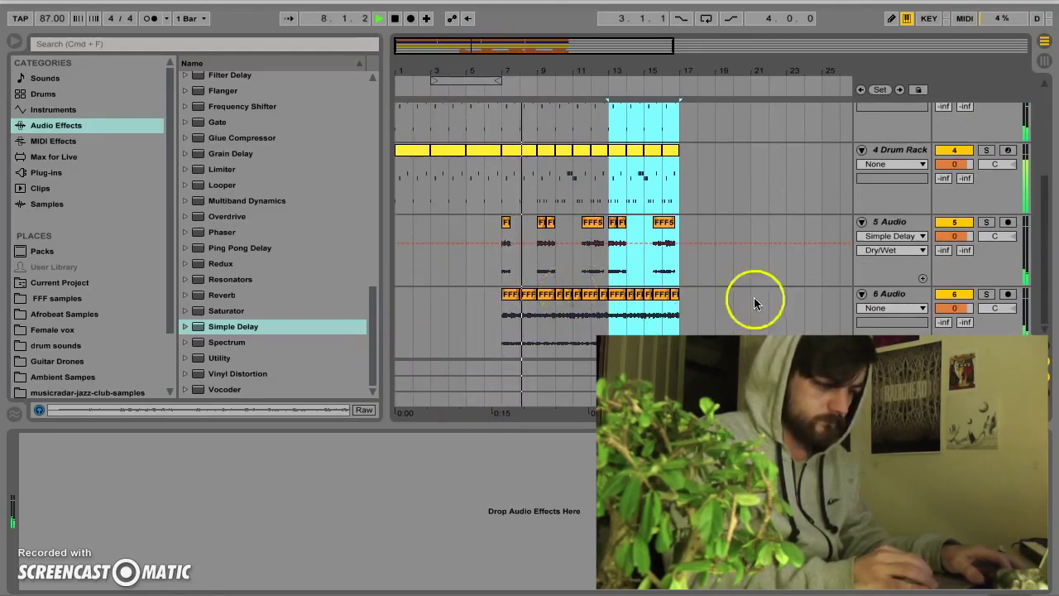
click(506, 294)
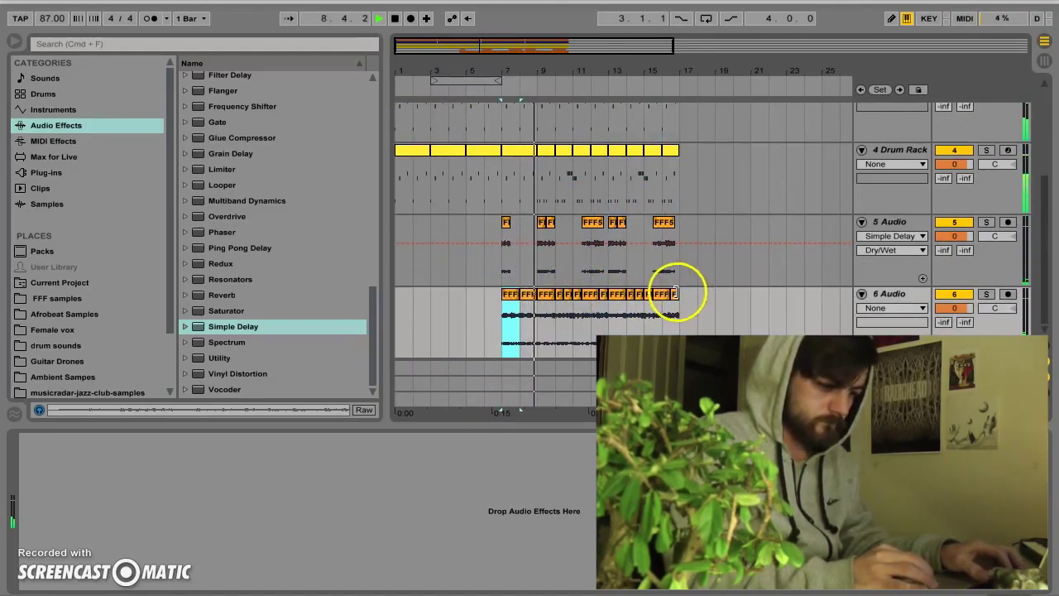
shift+click(676, 295)
double_click(527, 297)
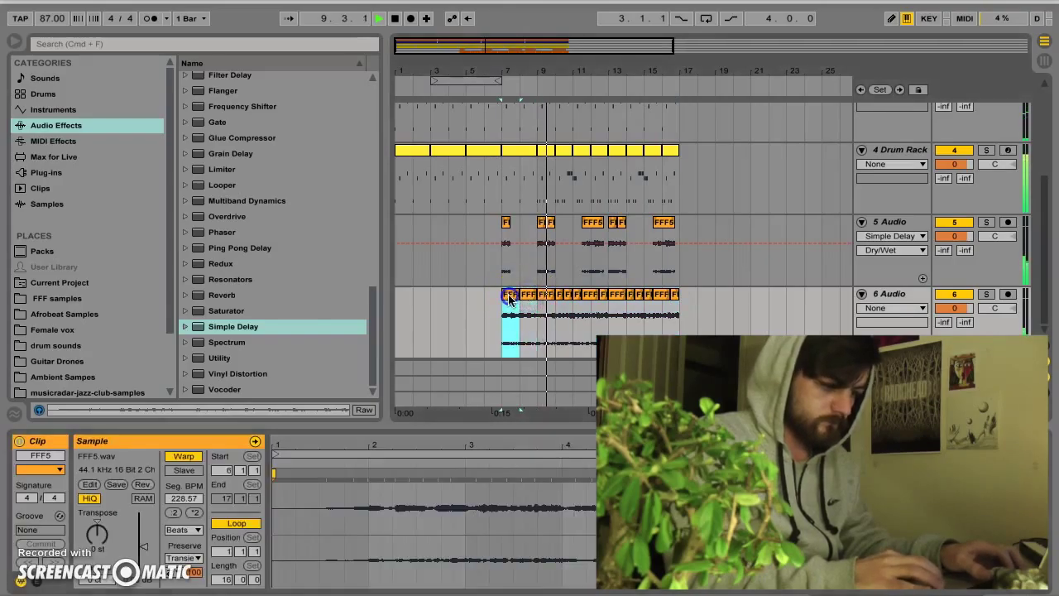
shift+click(674, 293)
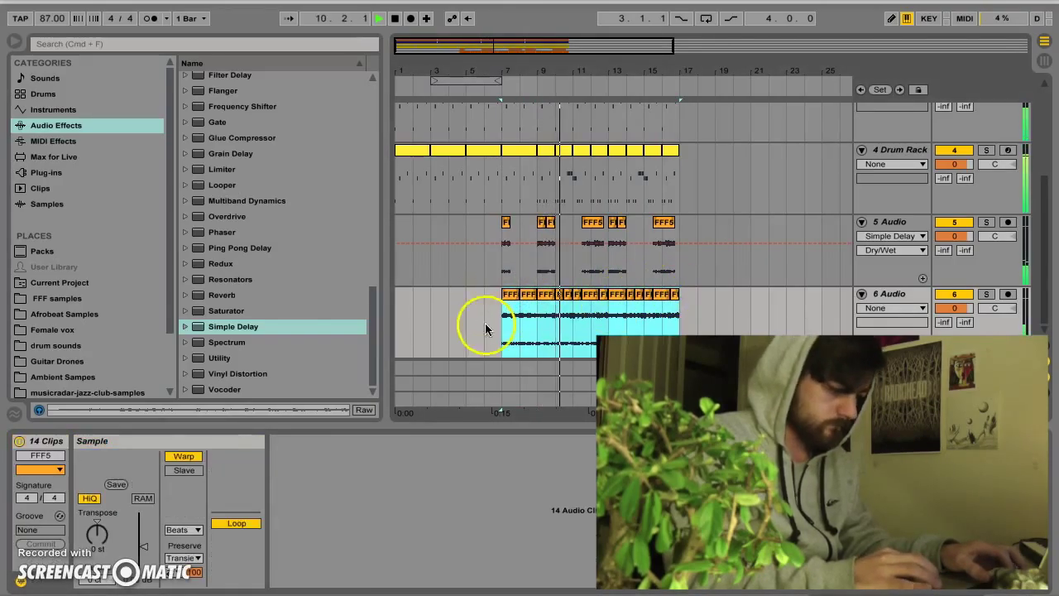
click(95, 541)
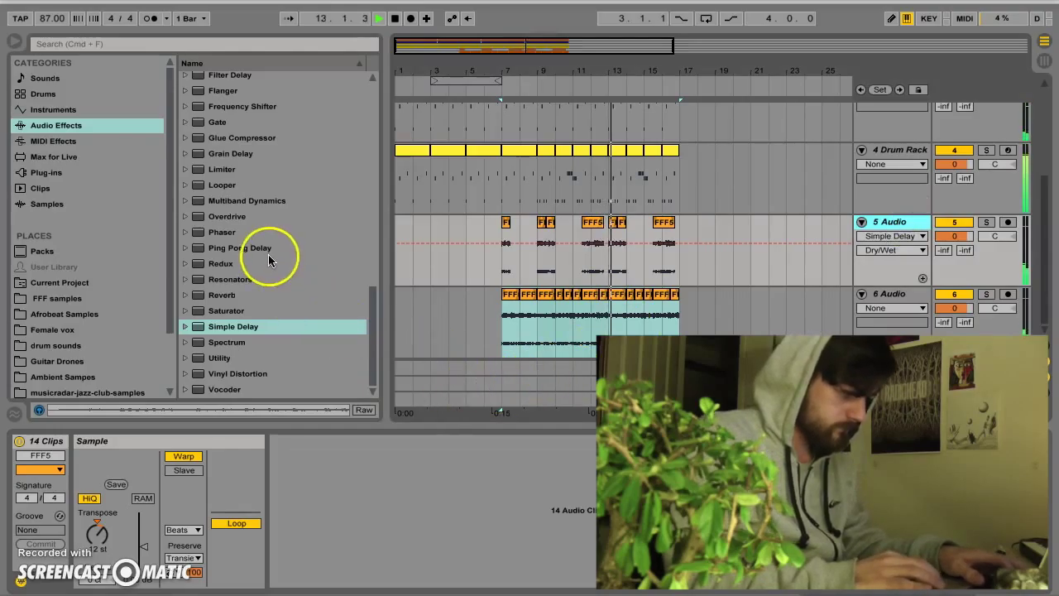
Look through the audio effects list, check the drum rack on track 4 and stop playback
scroll(269, 261, up, 2)
scroll(268, 261, up, 15)
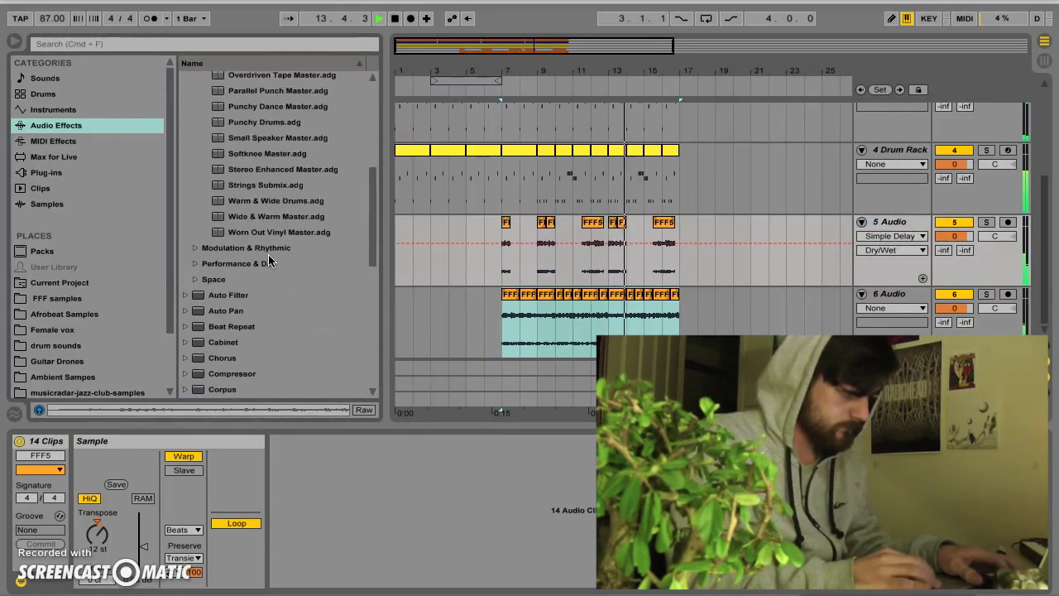
click(901, 152)
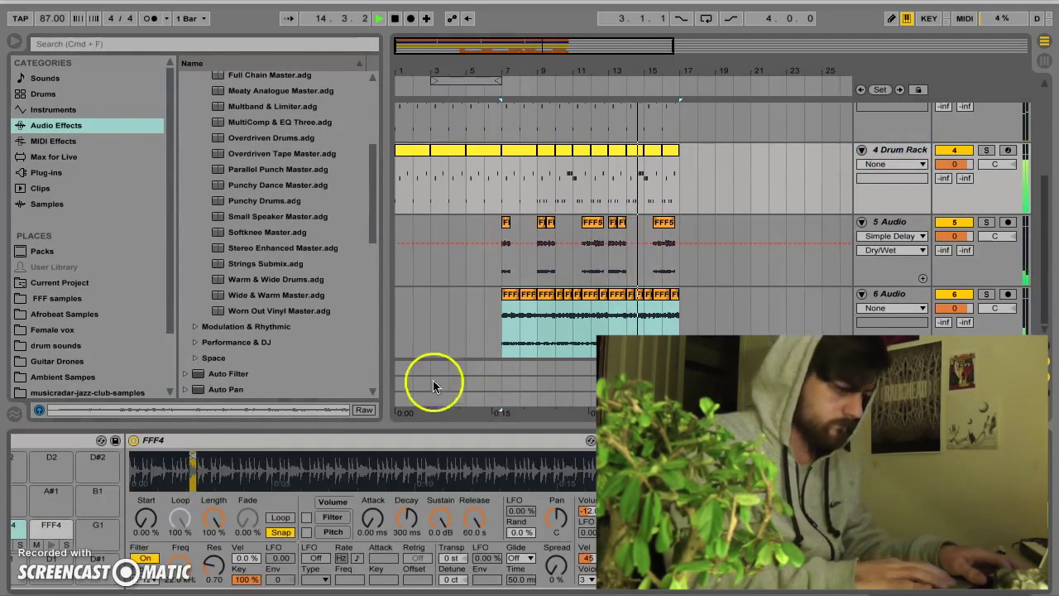
scroll(263, 311, down, 15)
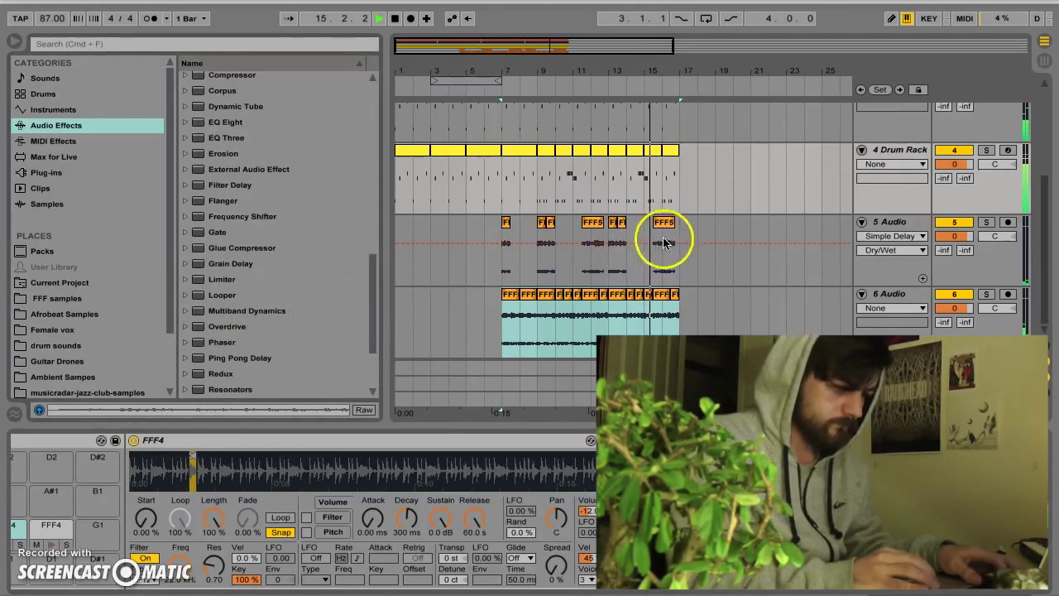
scroll(682, 239, up, 3)
key(space)
click(616, 199)
scroll(499, 243, down, 2)
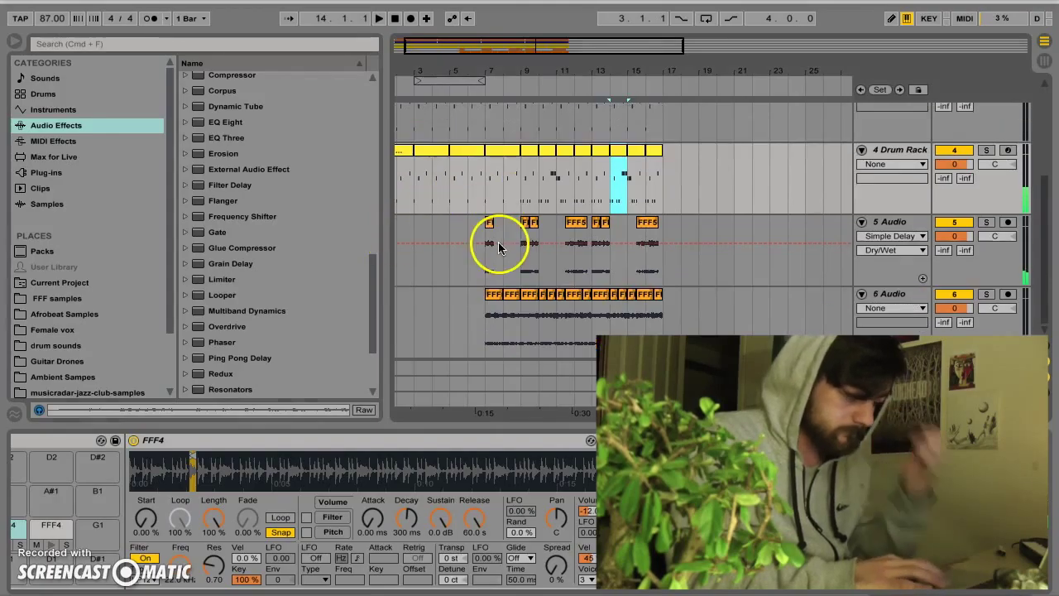
Preview FFF6.wav from the FFF samples folder and insert a new audio track below the track 4 drum rack
click(55, 298)
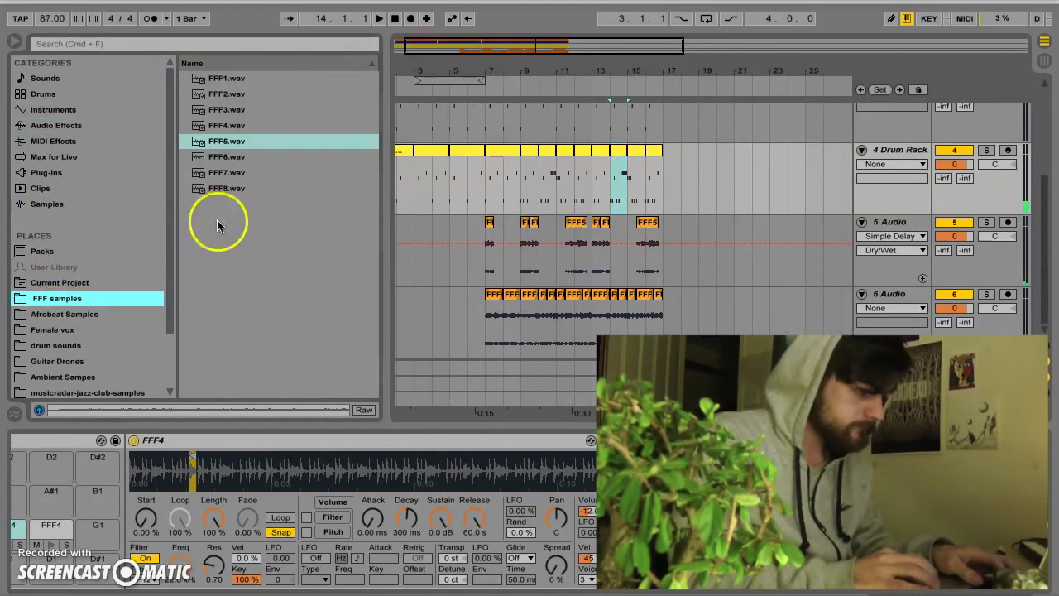
click(224, 157)
click(792, 289)
scroll(819, 319, right, 2)
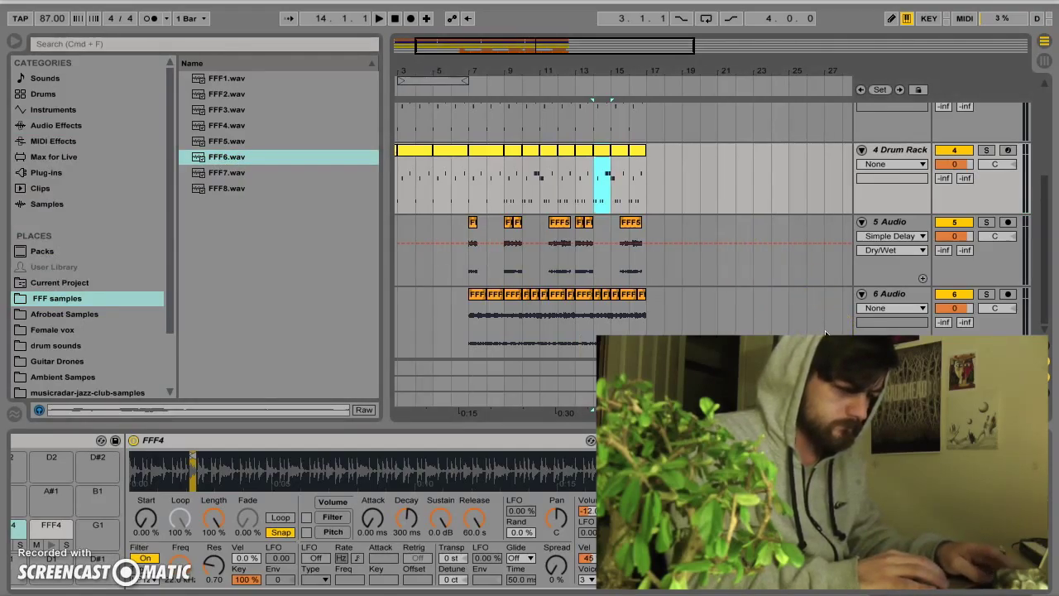
key(super+t)
Place FFF6.wav on the new track 5 starting at bar 5 and play it soloed
shift+click(331, 188)
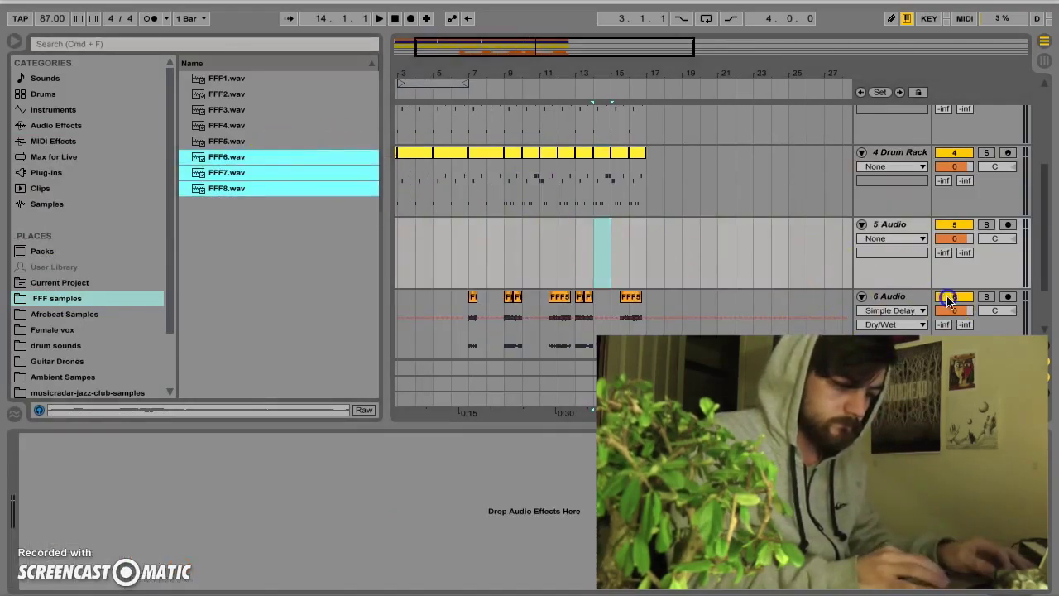
click(355, 164)
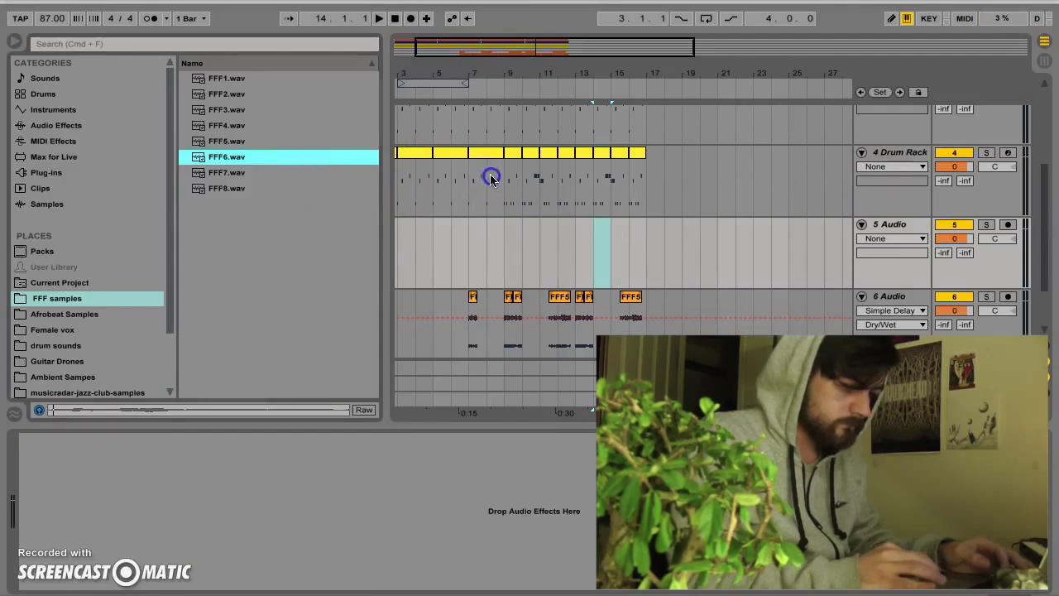
drag(207, 156, 466, 235)
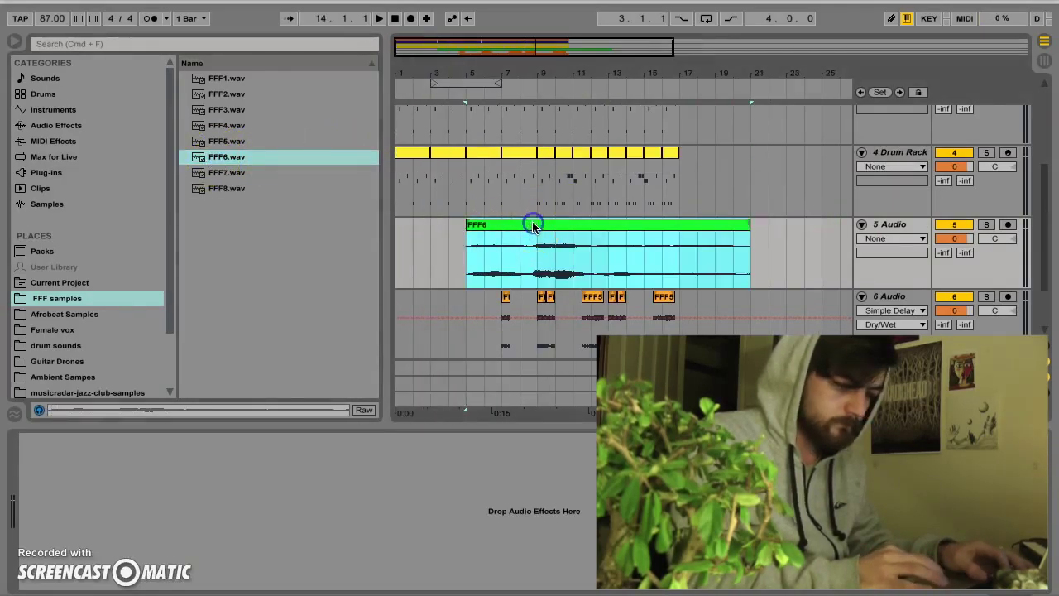
click(986, 224)
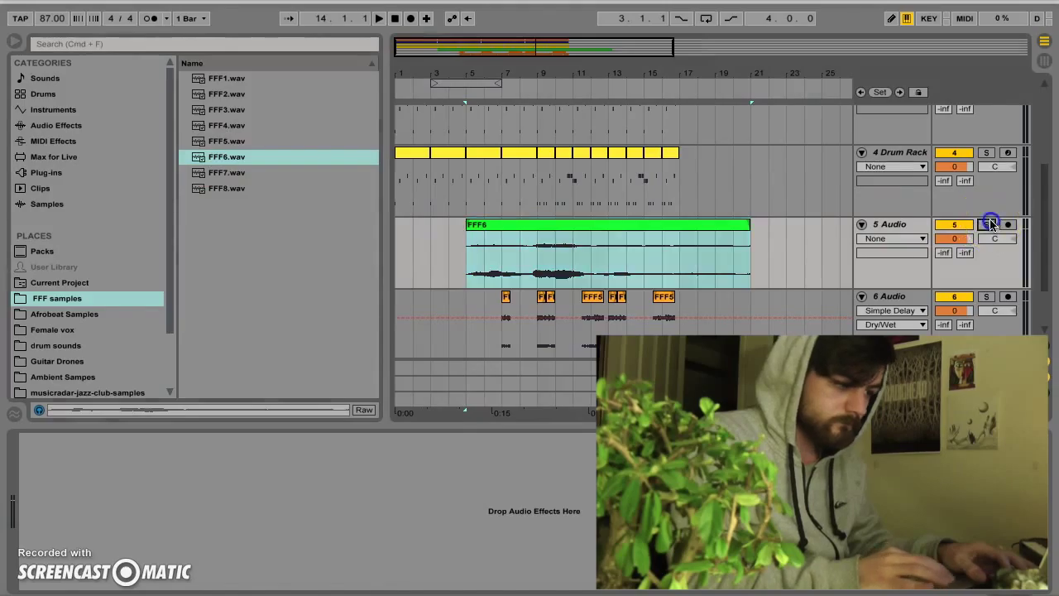
click(455, 92)
Duplicate the FFF6 track twice and solo both copies
click(879, 224)
key(ctrl+d)
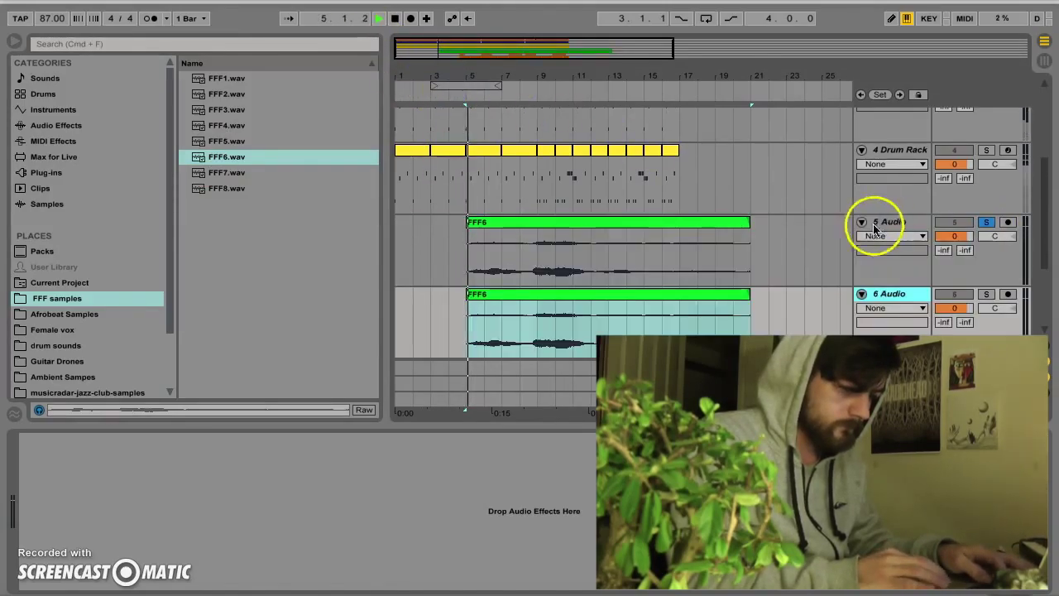
key(ctrl+d)
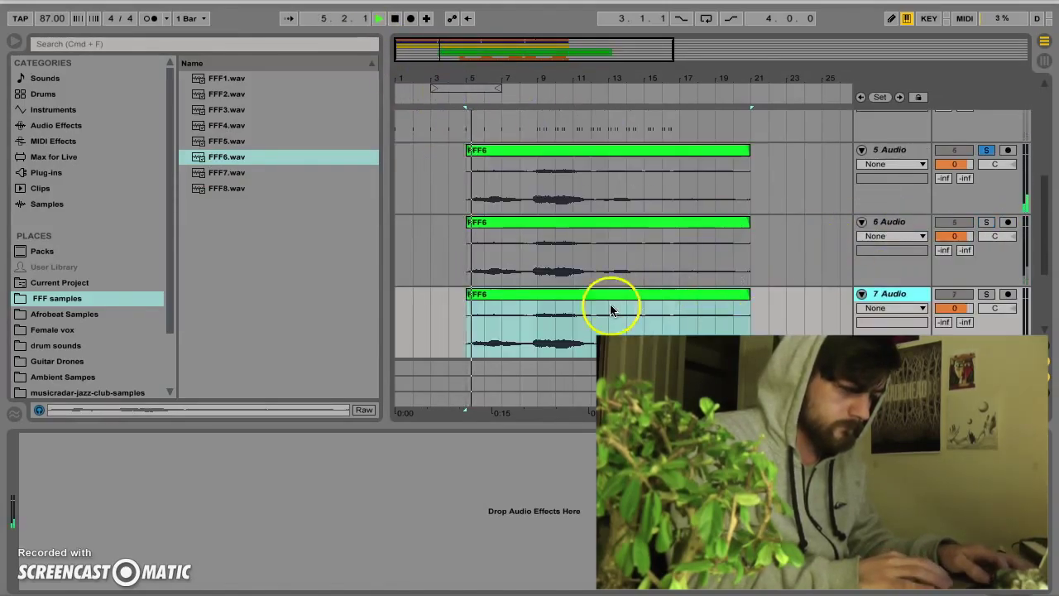
click(987, 223)
click(986, 295)
Transpose the FFF6 clip on track 5 by 12 semitones and replay the layers from bar 5
click(604, 146)
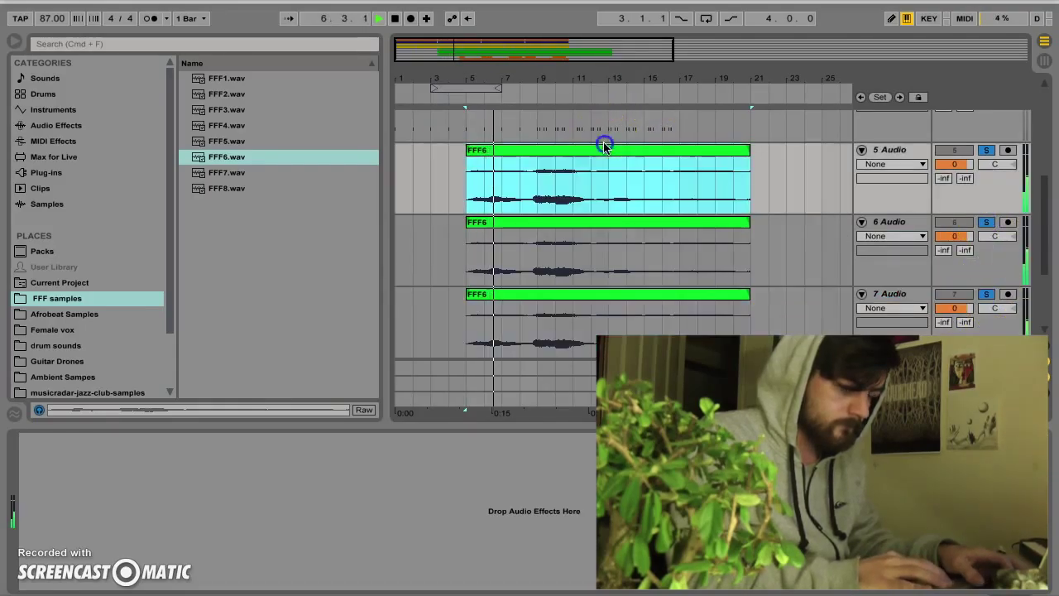
double_click(551, 147)
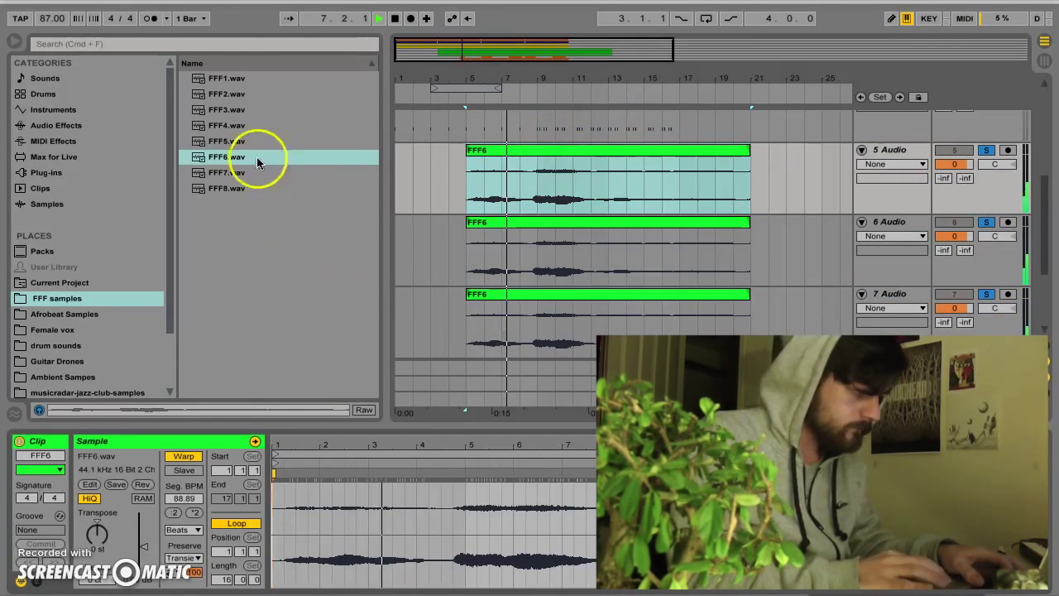
key(space)
drag(101, 529, 98, 534)
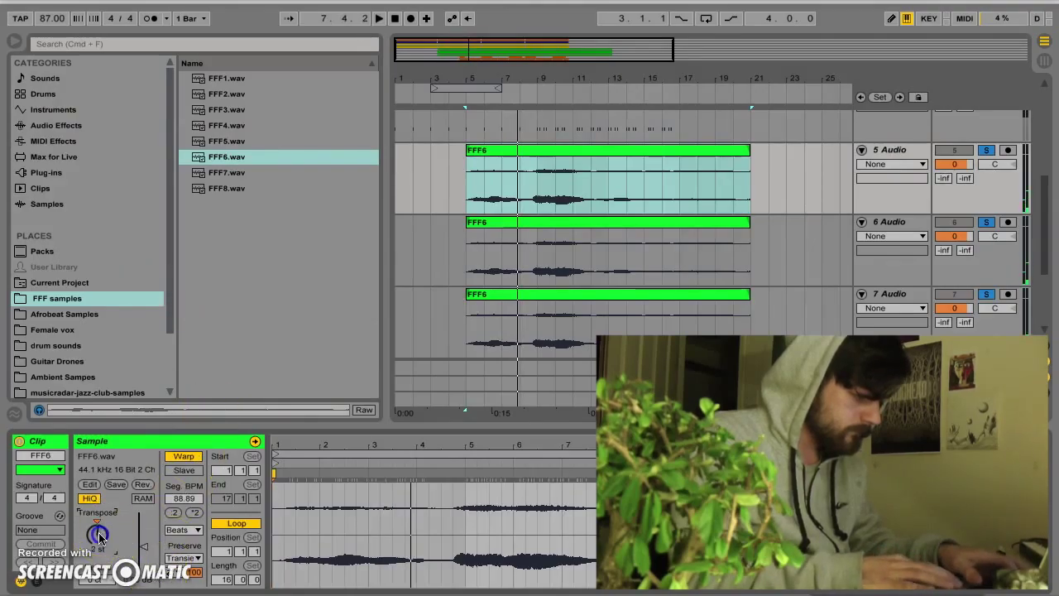
key(space)
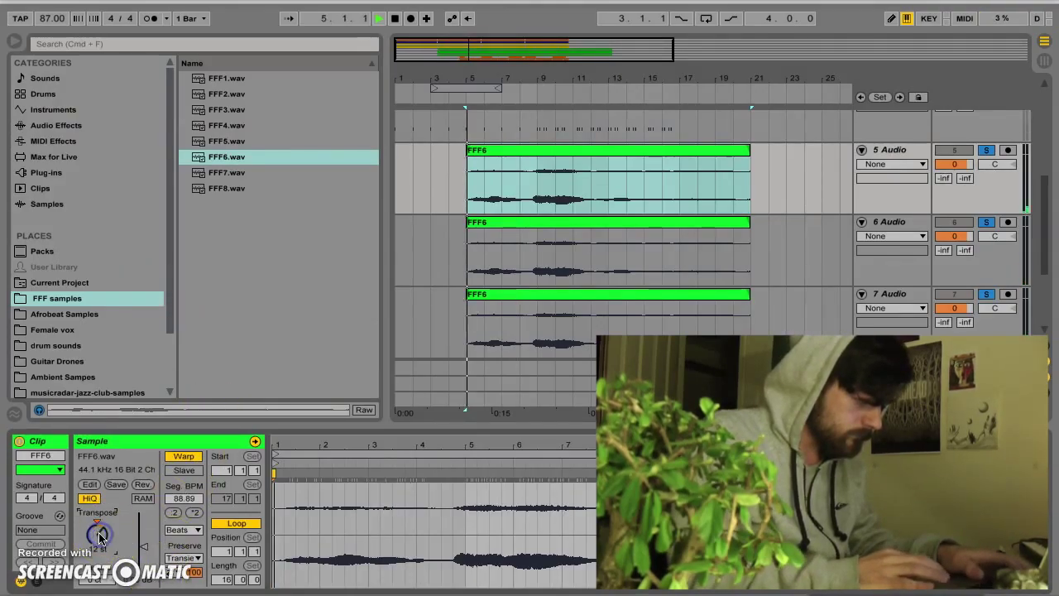
Transpose the FFF6 clip on track 7 by 12 semitones and replay the soloed layers from bar 5
click(889, 223)
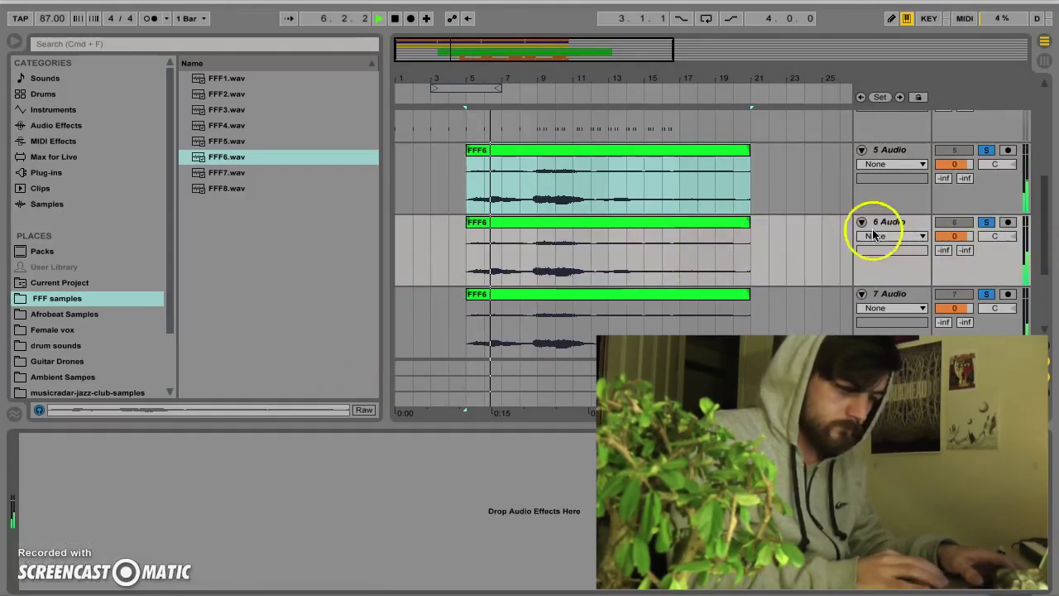
click(898, 294)
click(700, 294)
drag(97, 539, 98, 532)
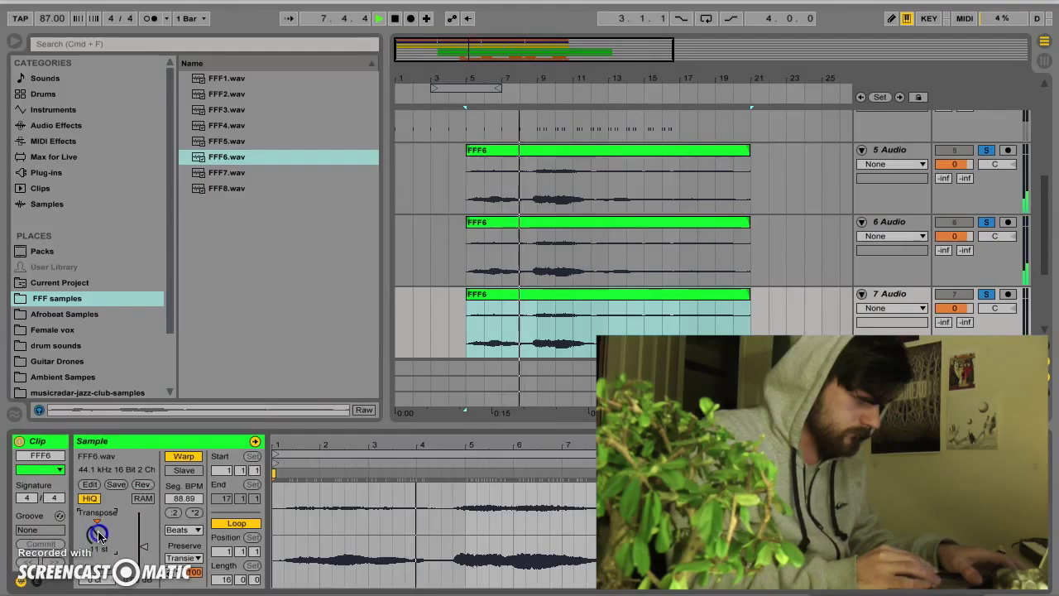
key(space)
click(466, 92)
scroll(794, 182, up, 3)
scroll(793, 182, up, 2)
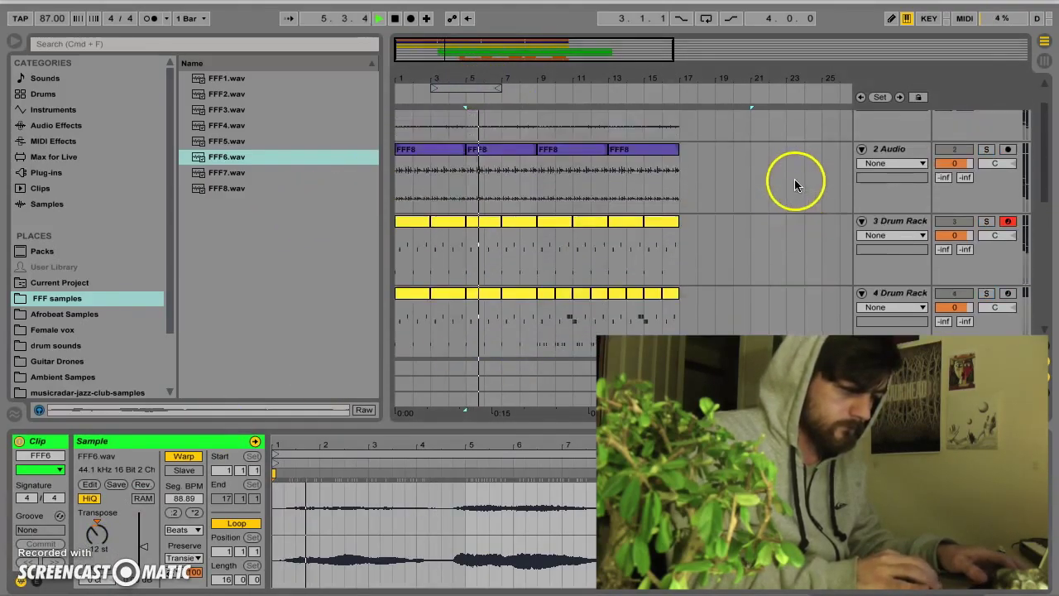
Select the three FFF6 clips on tracks 5 to 7 and move them to start at bar 9
scroll(794, 181, down, 3)
click(618, 262)
scroll(618, 261, down, 3)
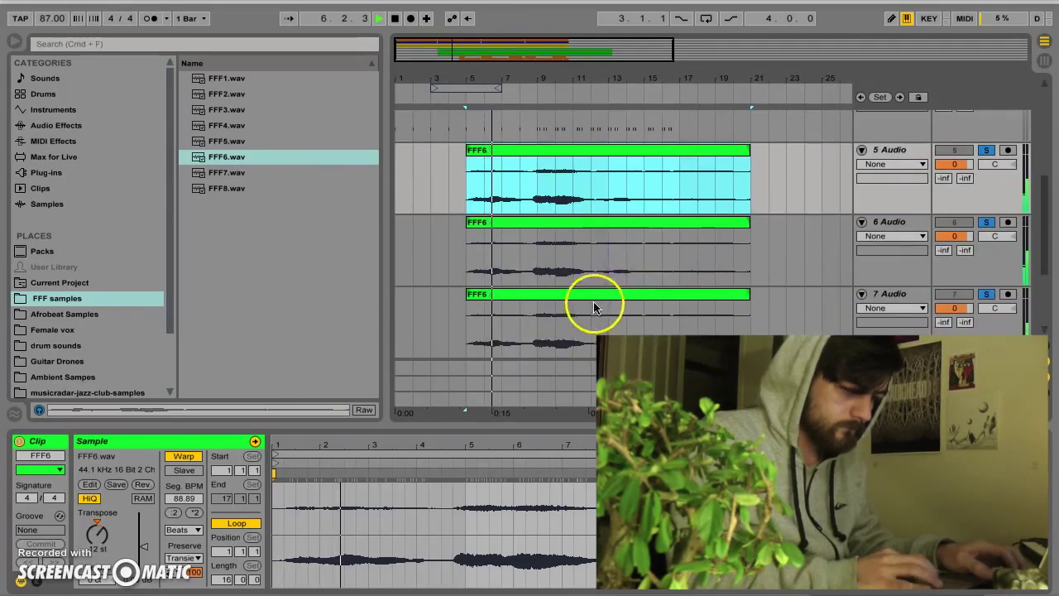
shift+click(593, 293)
drag(593, 293, 654, 292)
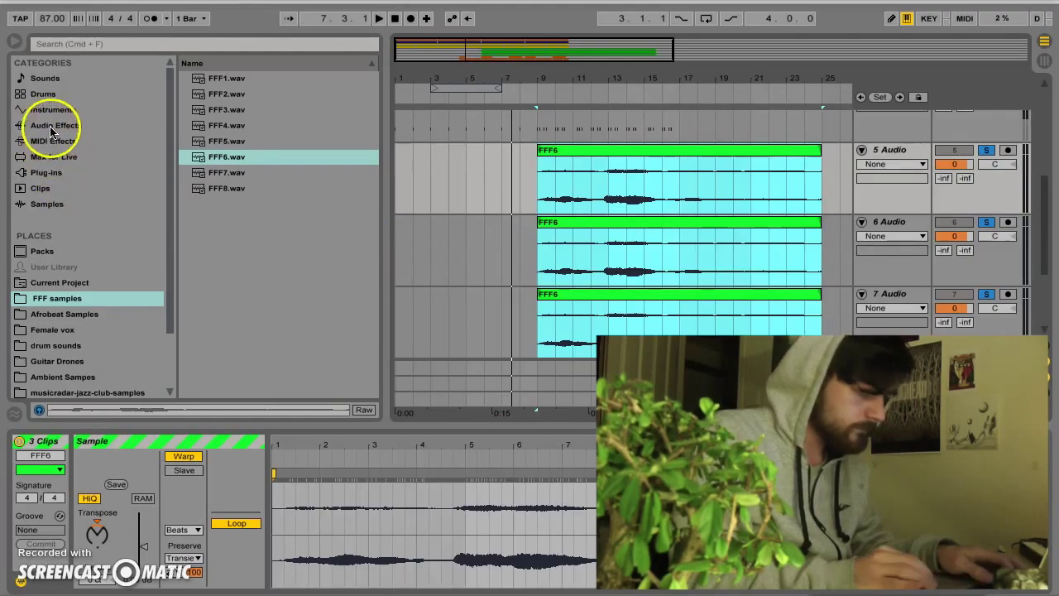
Group the three FFF6 tracks and collapse the group
click(894, 220)
click(896, 295)
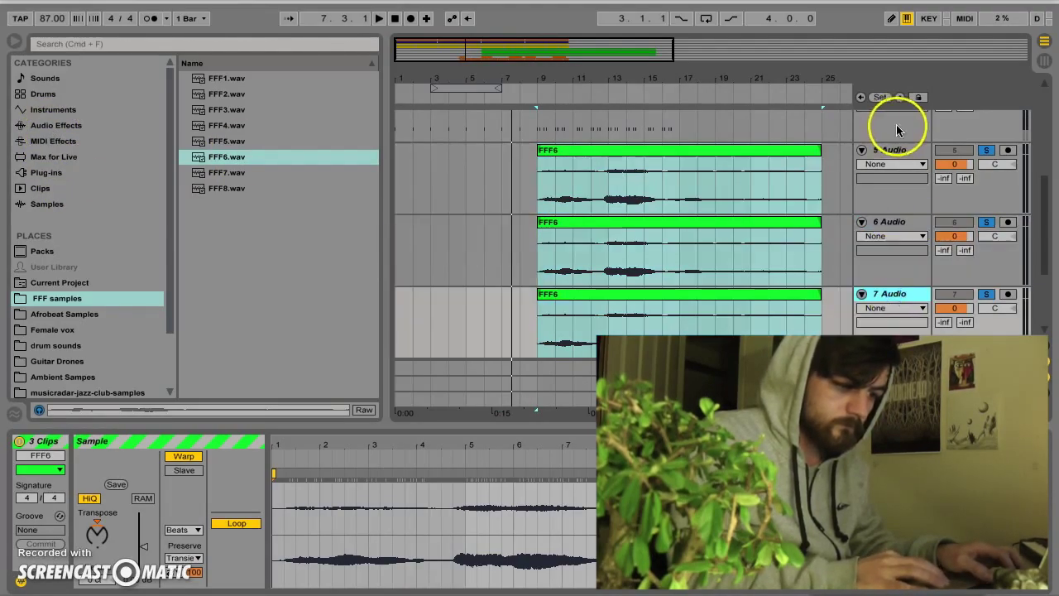
shift+click(895, 154)
key(super+g)
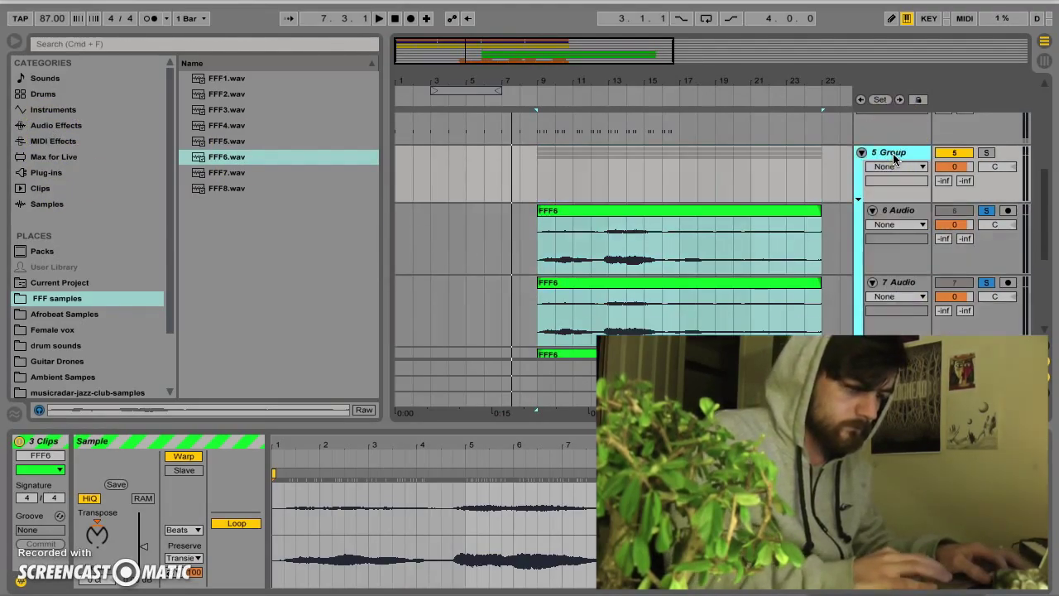
click(858, 154)
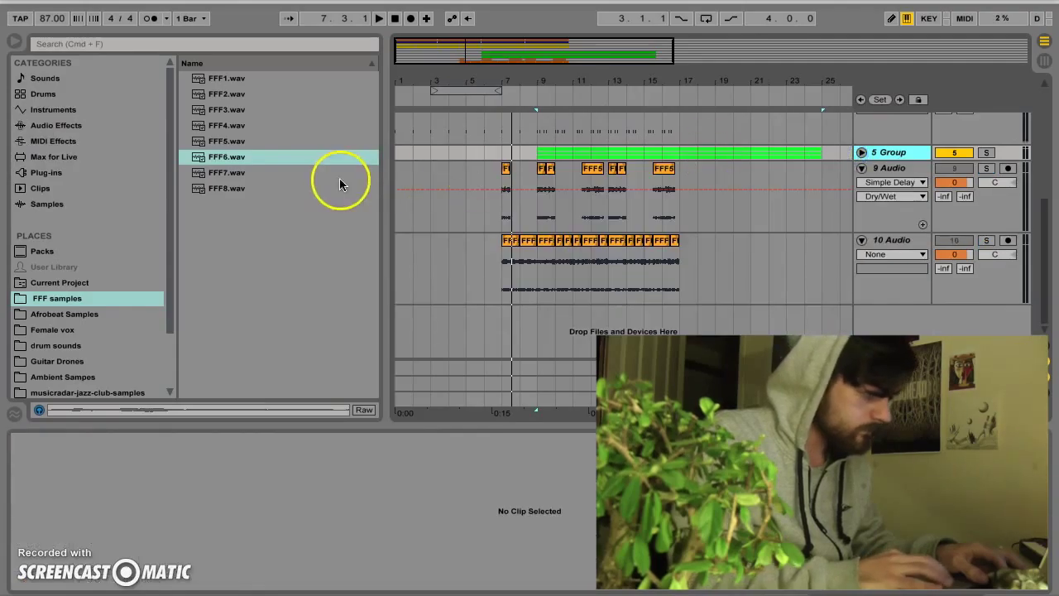
Find Reverb among the audio effects and add it to the FFF6 group track
click(70, 125)
scroll(305, 118, up, 3)
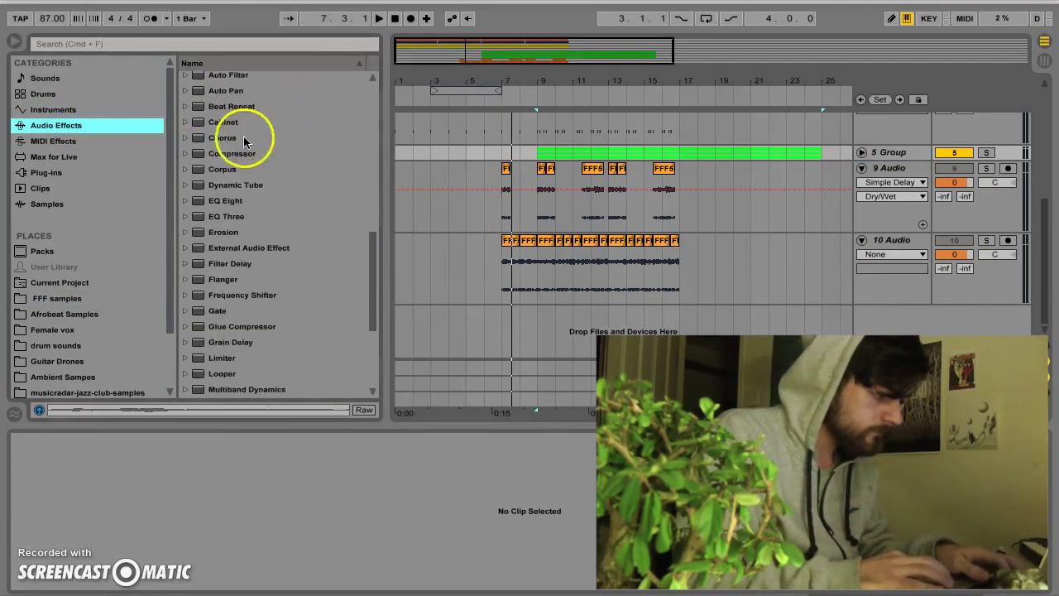
scroll(226, 232, down, 5)
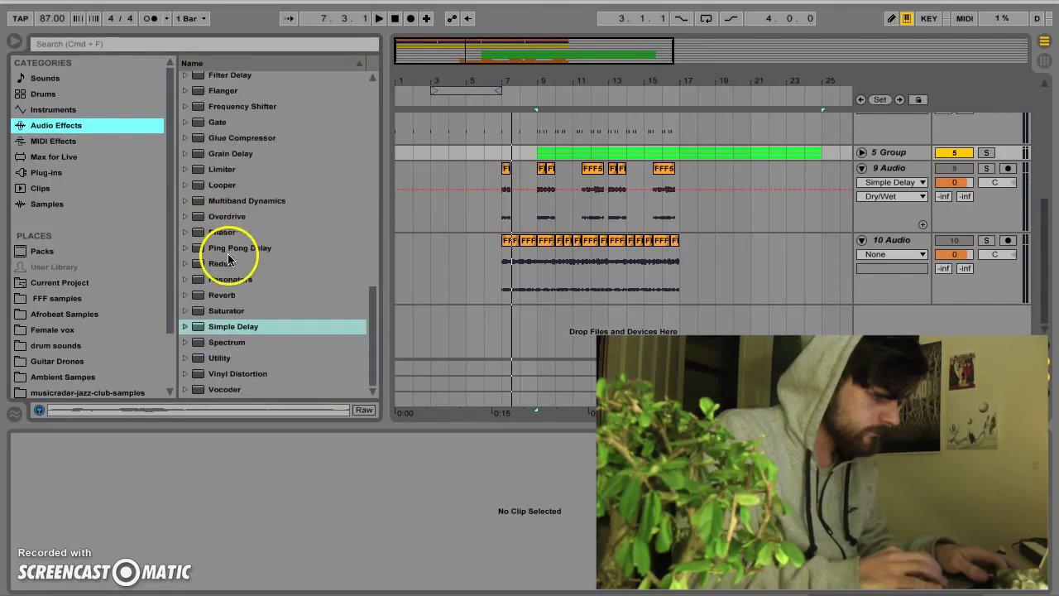
drag(222, 296, 57, 498)
Set the Reverb's low cut to 1.94 kHz with width 3.86, dry/wet to 40% and decay time to 4.76 s
click(42, 468)
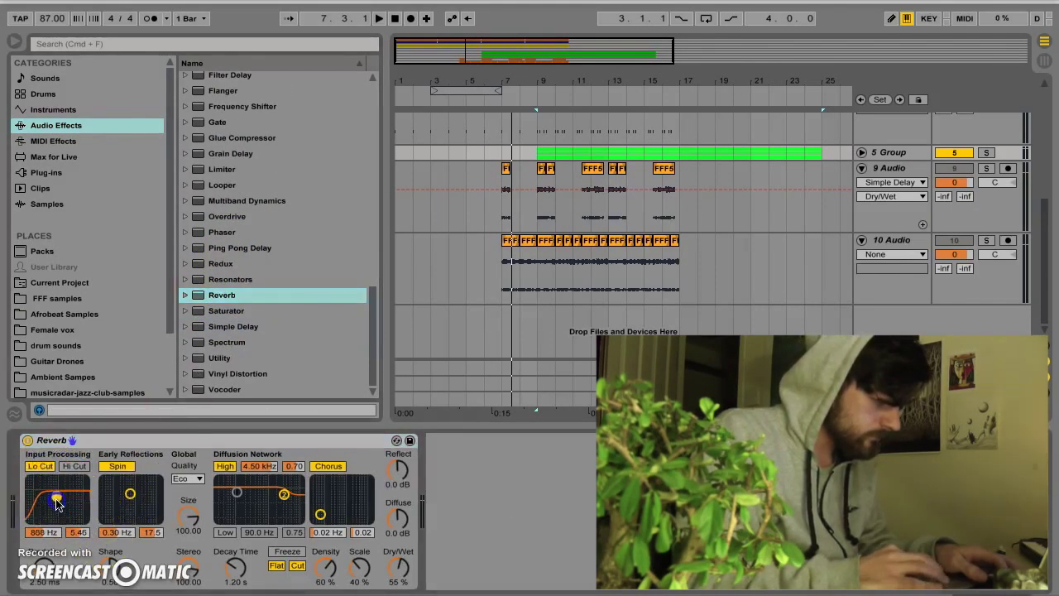
click(394, 566)
click(225, 532)
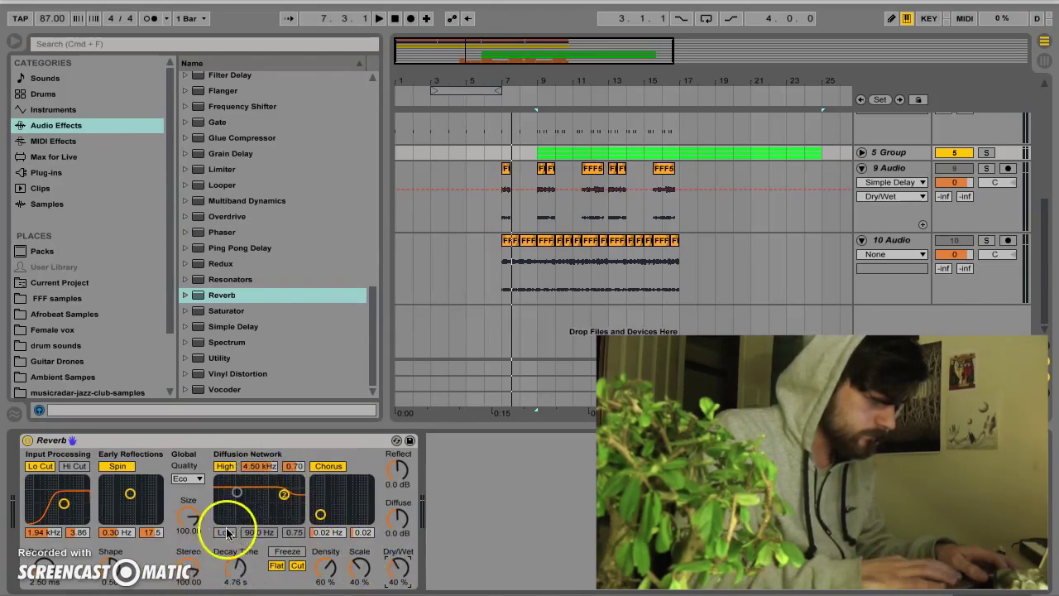
Enable the Reverb's low shelf at 213 Hz and 0.47, set its size to 31.74 and its reflect level to 2.3 dB
click(237, 494)
drag(189, 491, 189, 517)
click(395, 472)
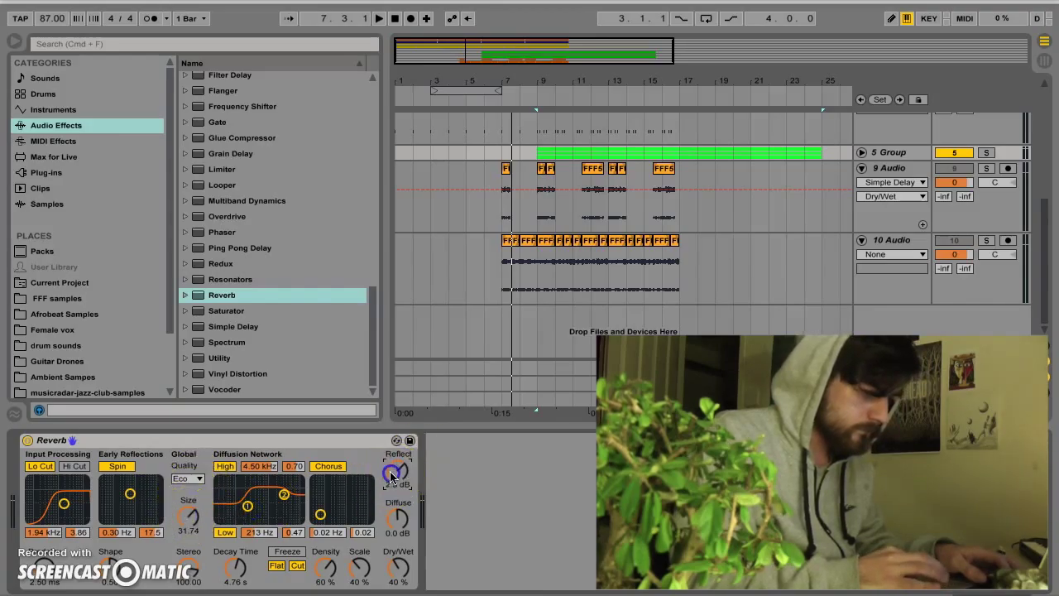
Start playback shortly before the FFF6 clips, add Simple Delay after the Reverb on the FFF6 group and link its two channels
click(517, 86)
scroll(154, 307, down, 3)
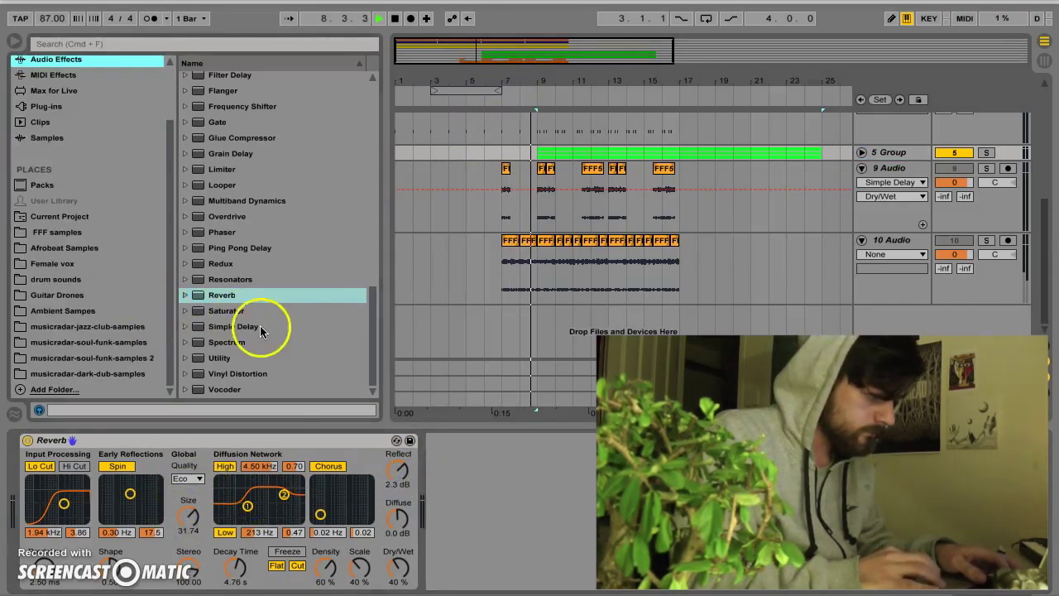
click(263, 327)
drag(263, 327, 464, 443)
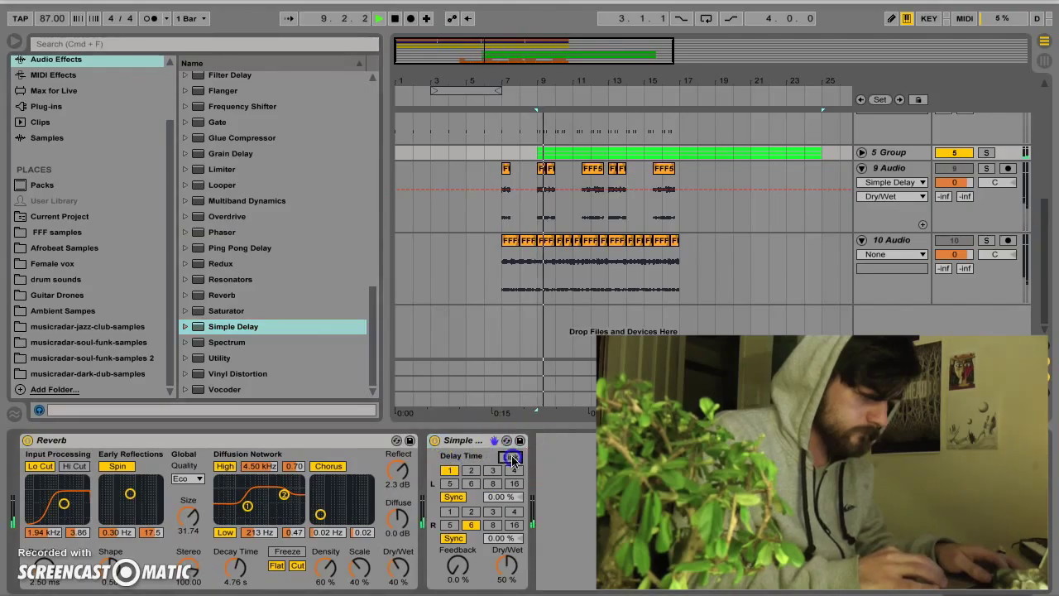
Duplicate the Simple Delay, giving the copy a delay time of 2 and 30% feedback, and set the original's feedback to 51%
click(465, 440)
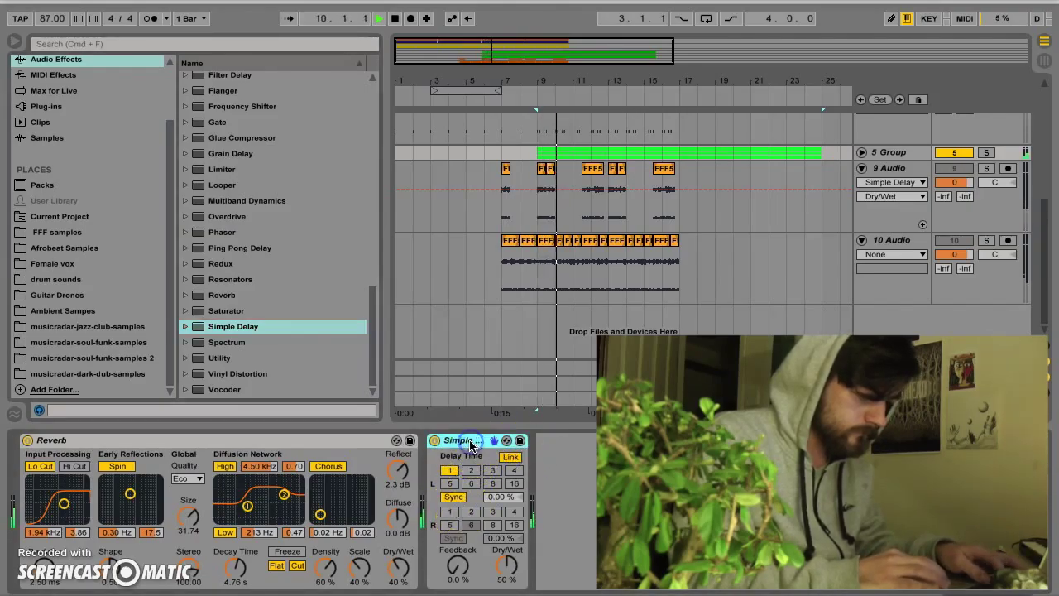
key(super+d)
click(580, 470)
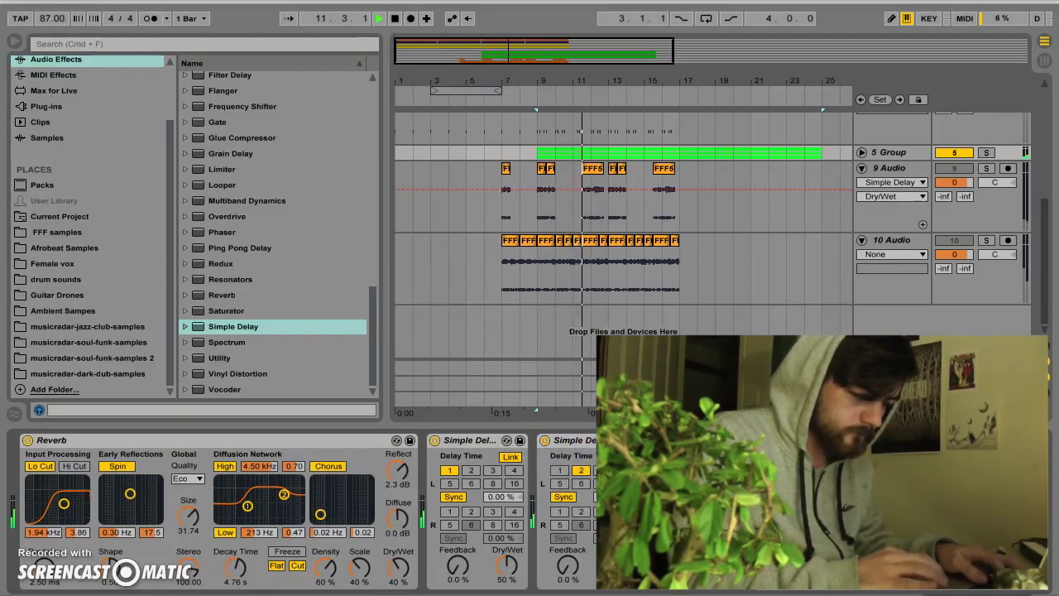
drag(568, 571, 567, 563)
drag(459, 569, 457, 561)
Collapse the Audio Effect Rack folder and move the FFF6 group track below the two FFF5 audio tracks
scroll(260, 124, up, 15)
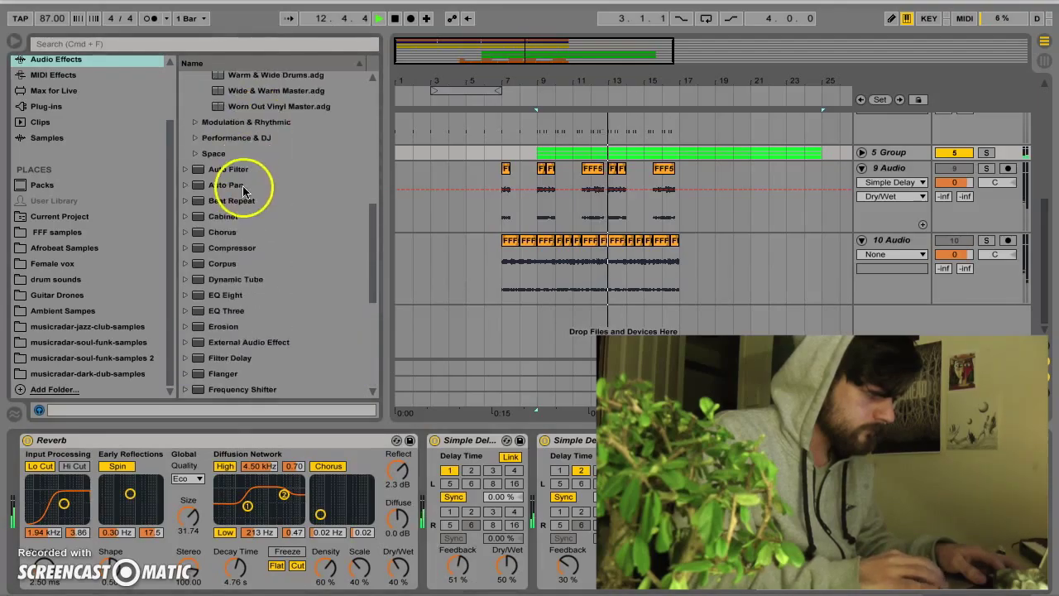
scroll(215, 132, up, 3)
click(185, 93)
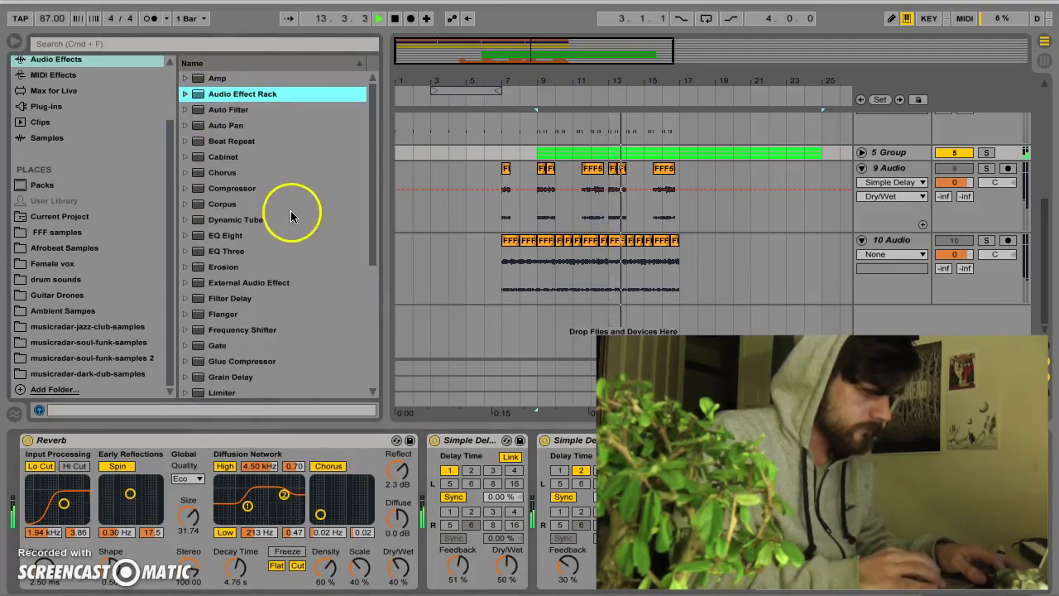
scroll(525, 212, up, 4)
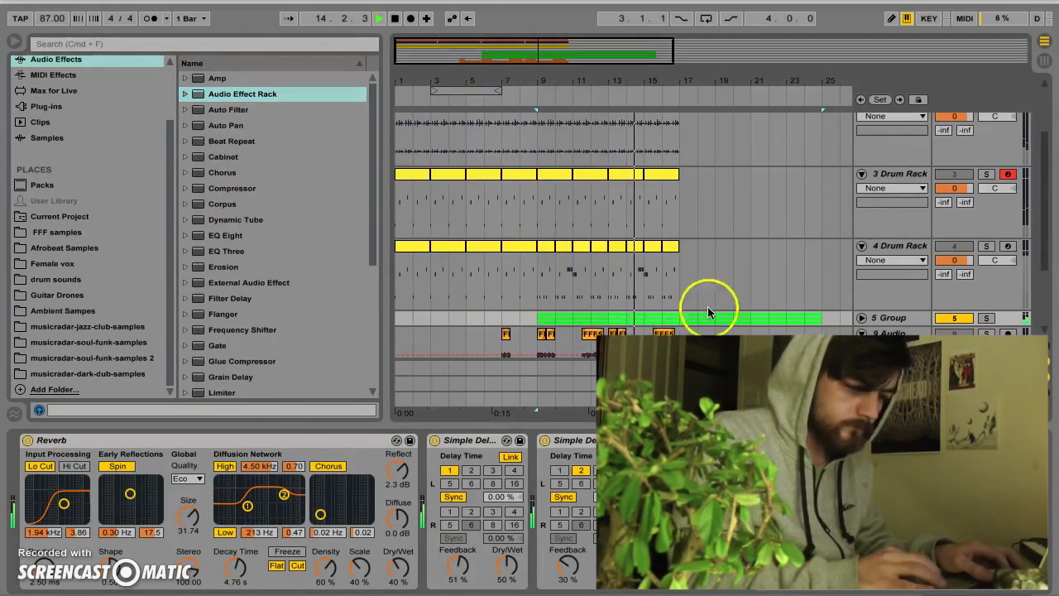
scroll(892, 319, down, 4)
click(875, 207)
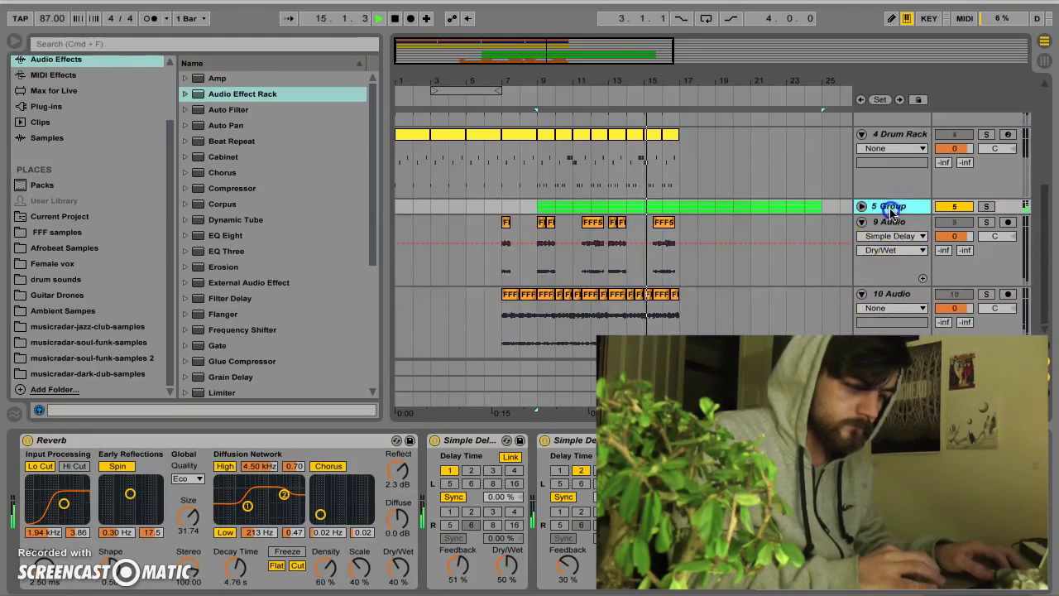
drag(876, 207, 876, 358)
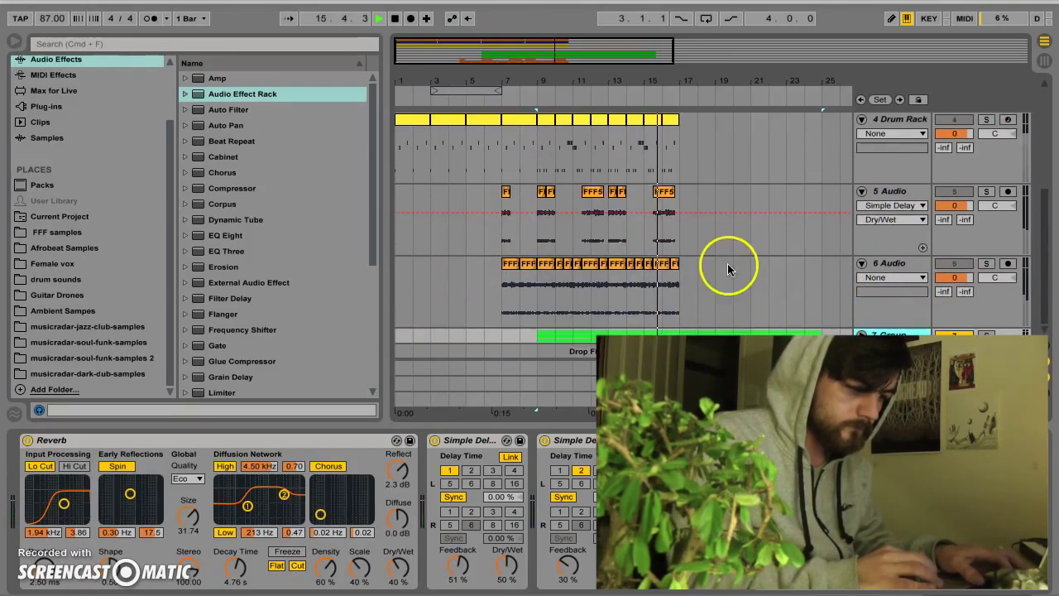
Stop playback and duplicate bars 9 to 17 of tracks 1 to 6 so the copy starts at bar 17
key(space)
click(674, 262)
scroll(672, 262, up, 3)
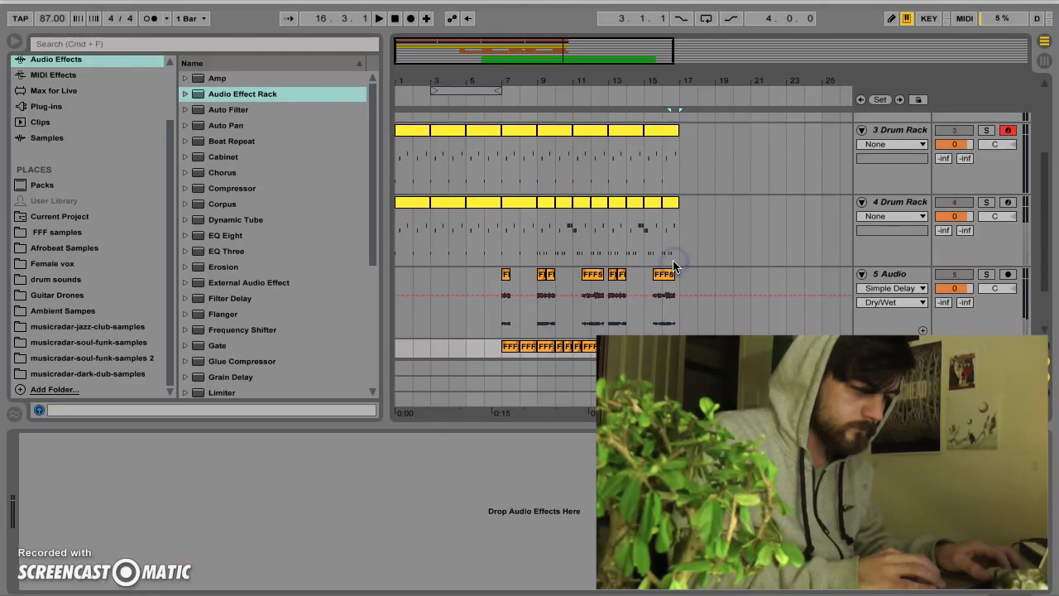
shift+click(549, 131)
scroll(549, 130, up, 3)
shift+click(546, 121)
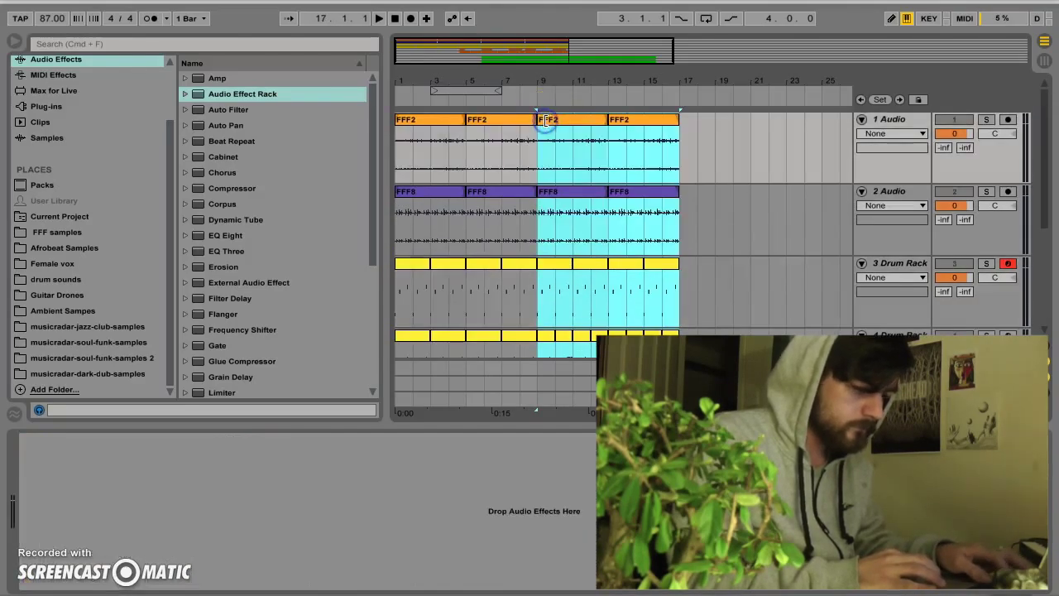
key(super+d)
scroll(574, 159, down, 4)
scroll(580, 161, right, 3)
scroll(593, 161, left, 3)
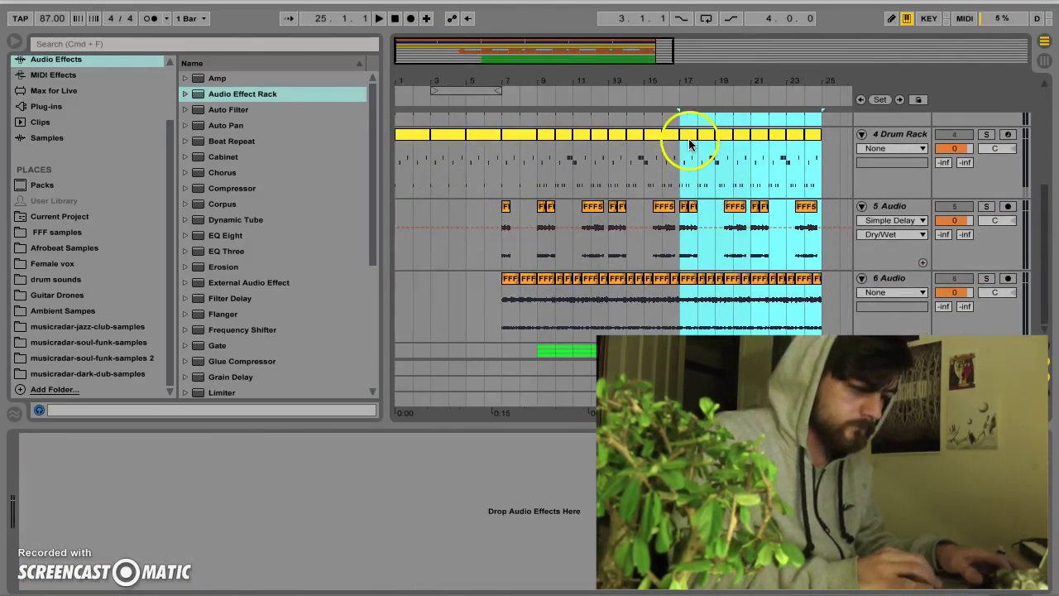
Start playback around bar 6 and copy the bar 10 fill clip on the 4 Drum Rack track to bar 8
click(492, 103)
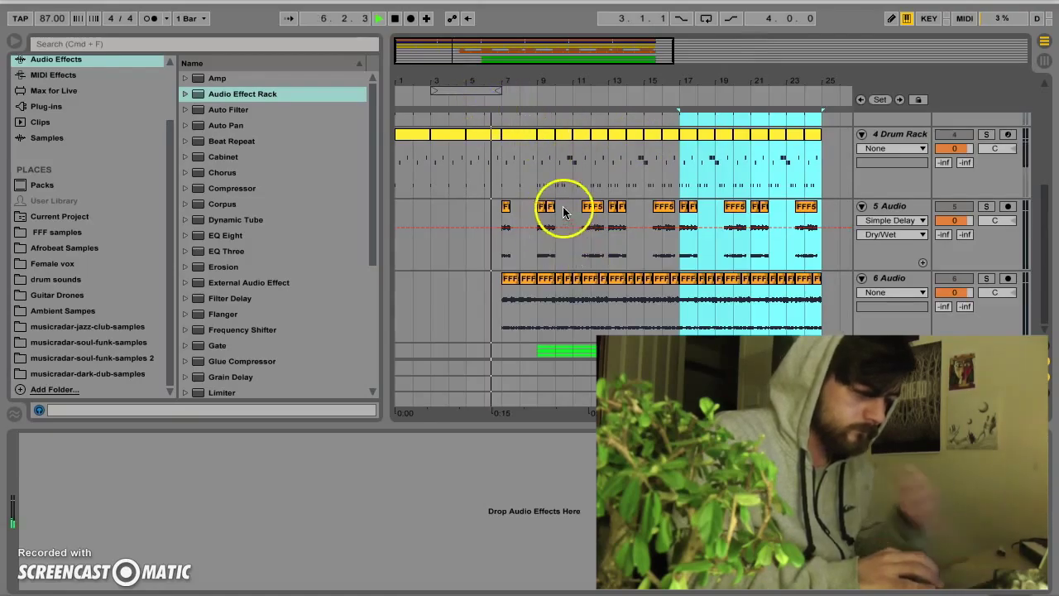
click(566, 144)
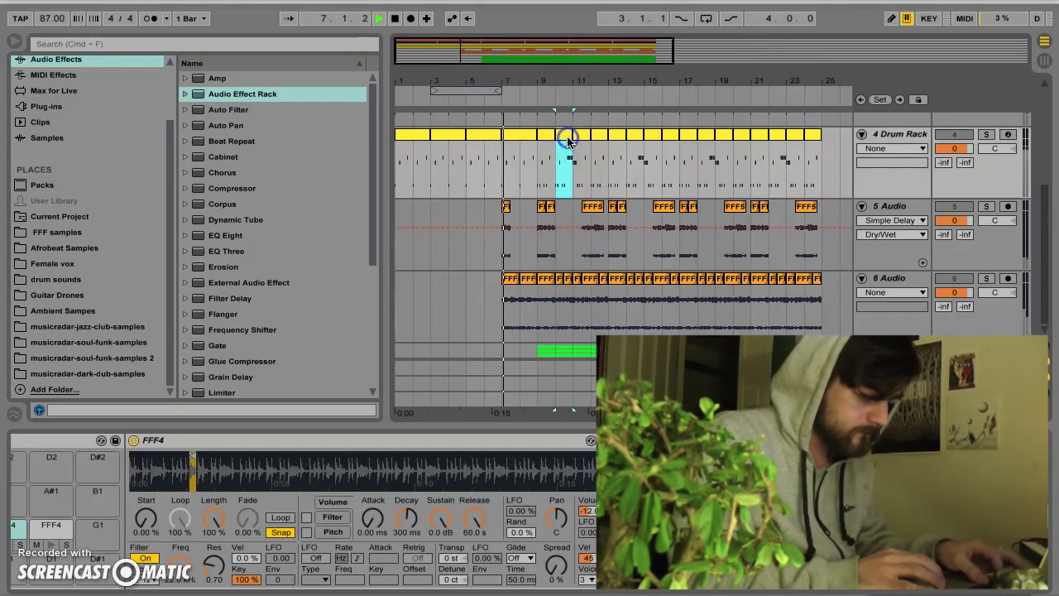
click(520, 154)
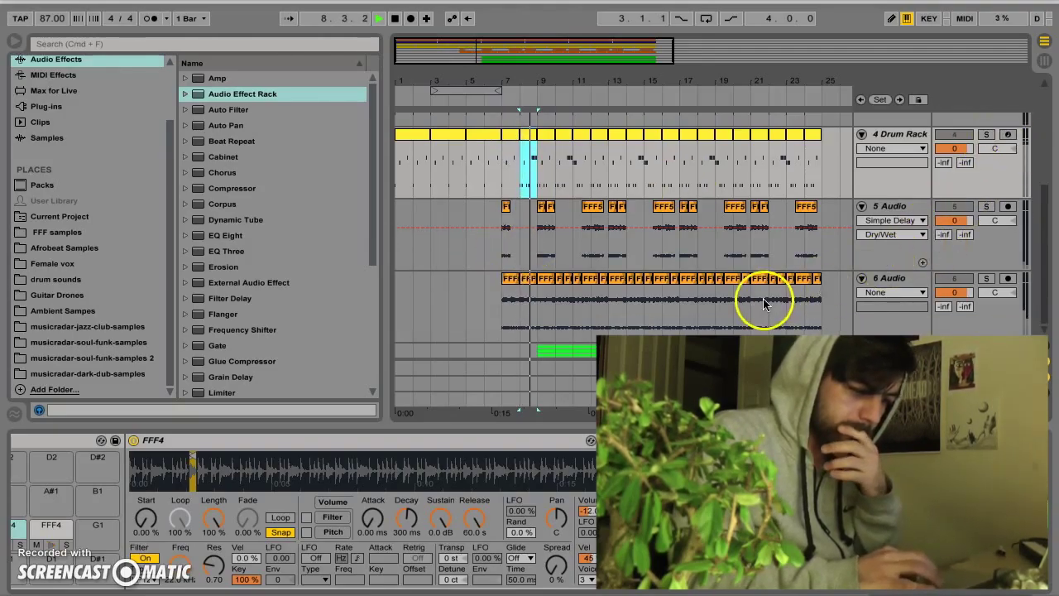
Unfold the FFF6 group, solo its three tracks, and pan the second track to 29L and the third to the right
scroll(761, 300, down, 6)
drag(1002, 234, 1004, 240)
drag(1002, 307, 1002, 308)
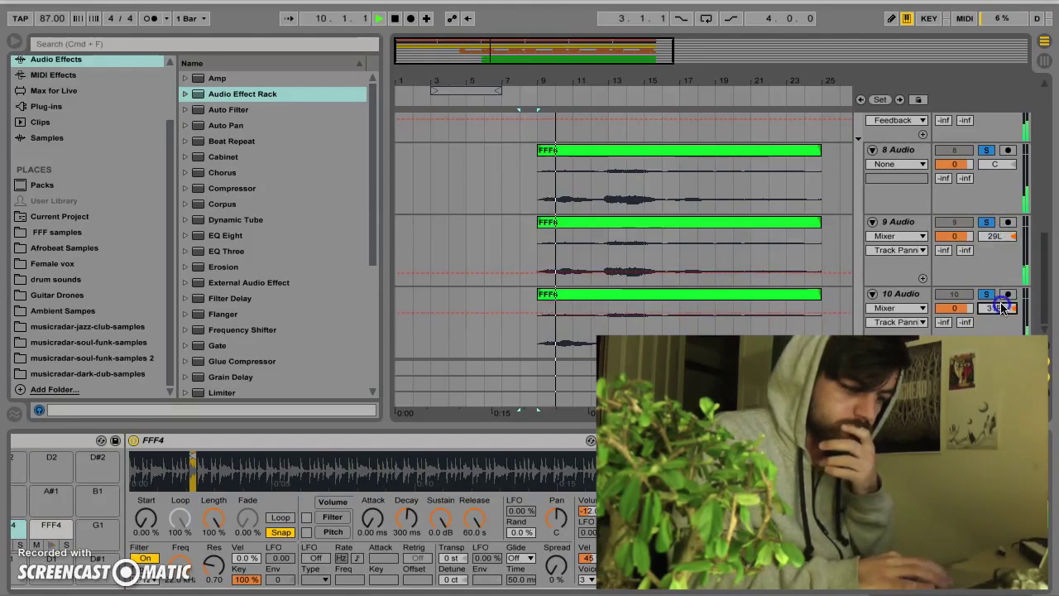
Select the FFF6 group track and add a Compressor to the end of its effect chain
scroll(976, 207, up, 3)
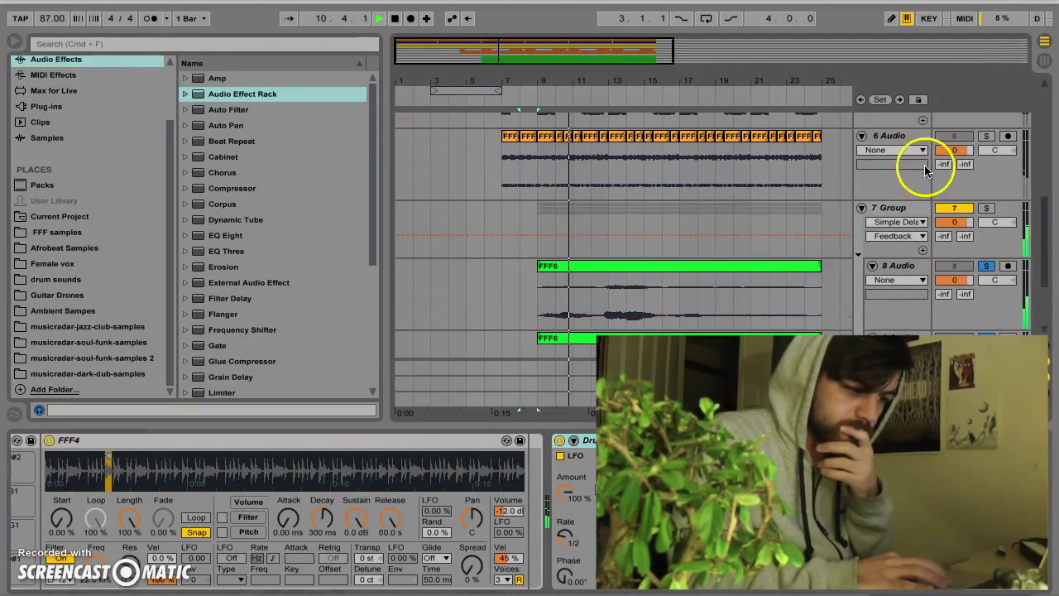
click(893, 206)
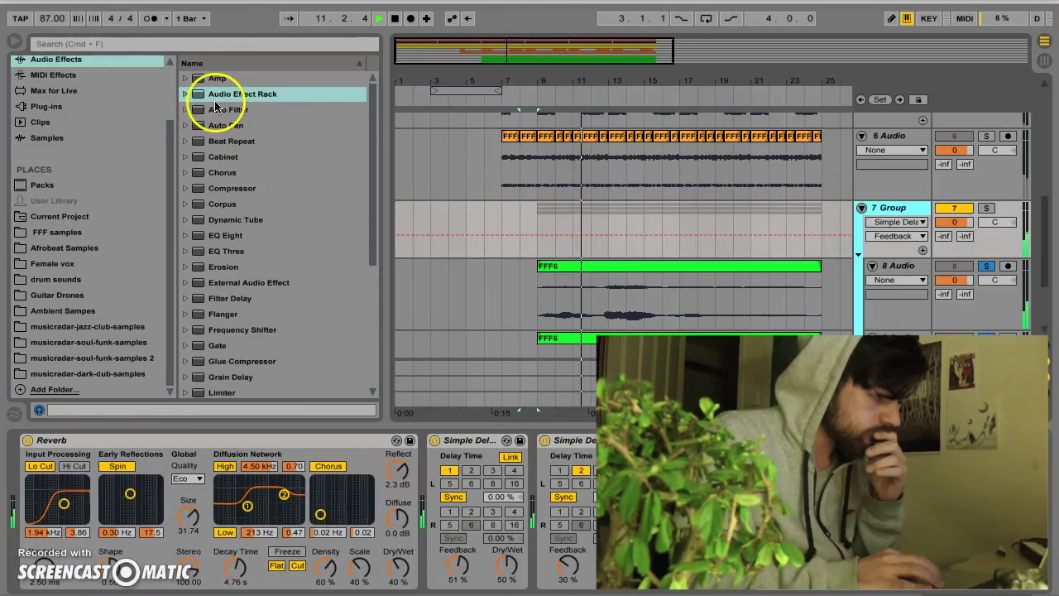
click(248, 189)
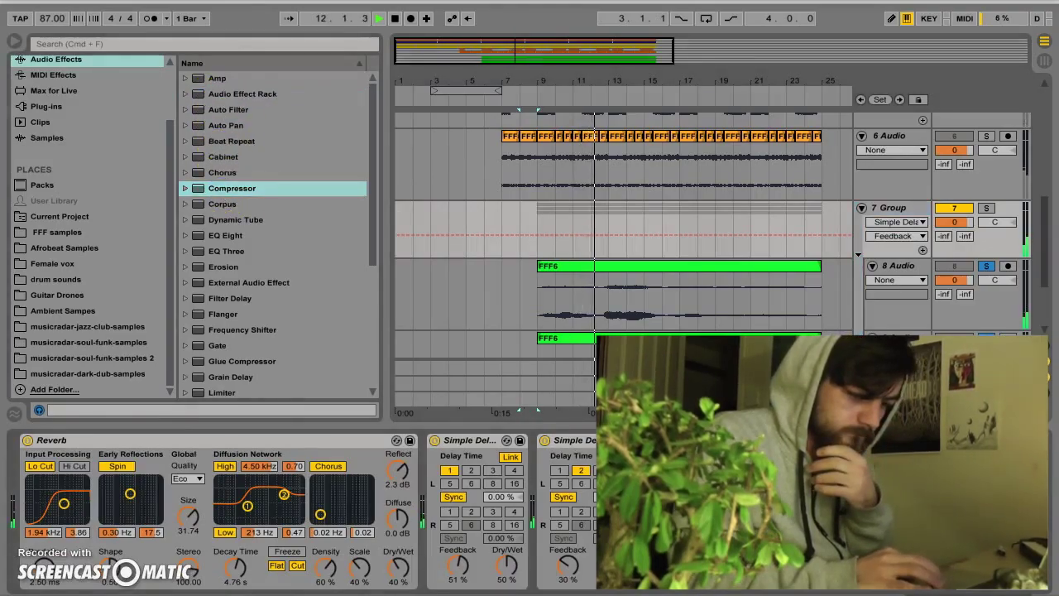
key(Return)
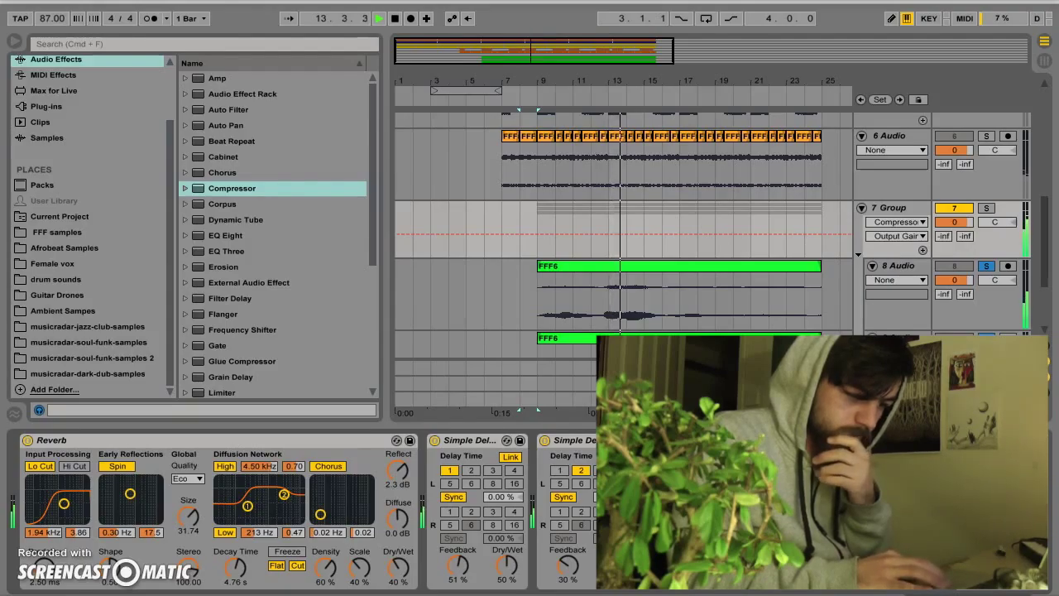
Enable the Compressor's external sidechain input and choose 3-Drum Rack as its source
click(786, 455)
click(789, 484)
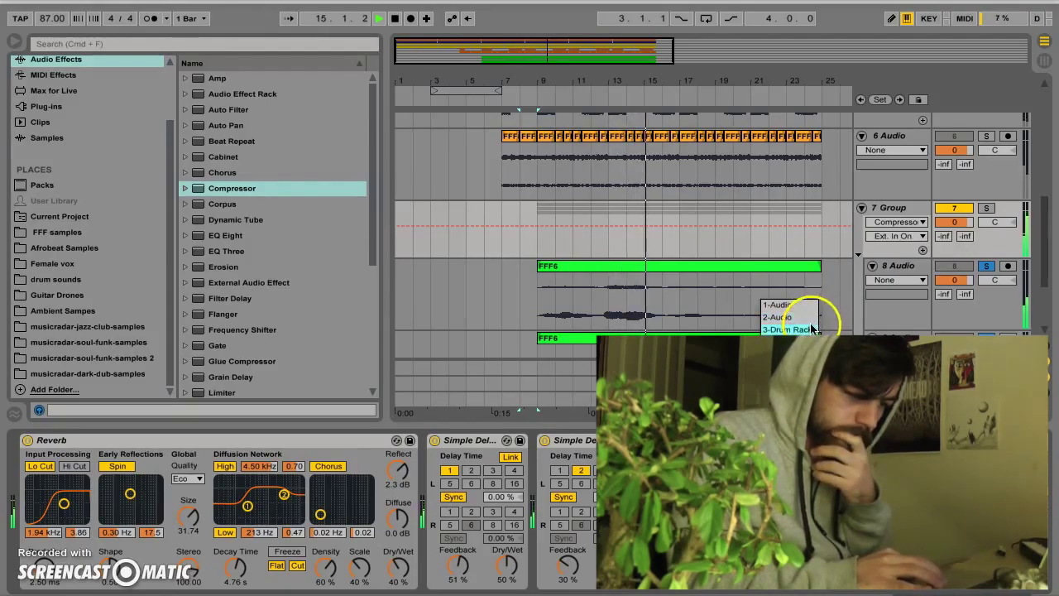
click(810, 329)
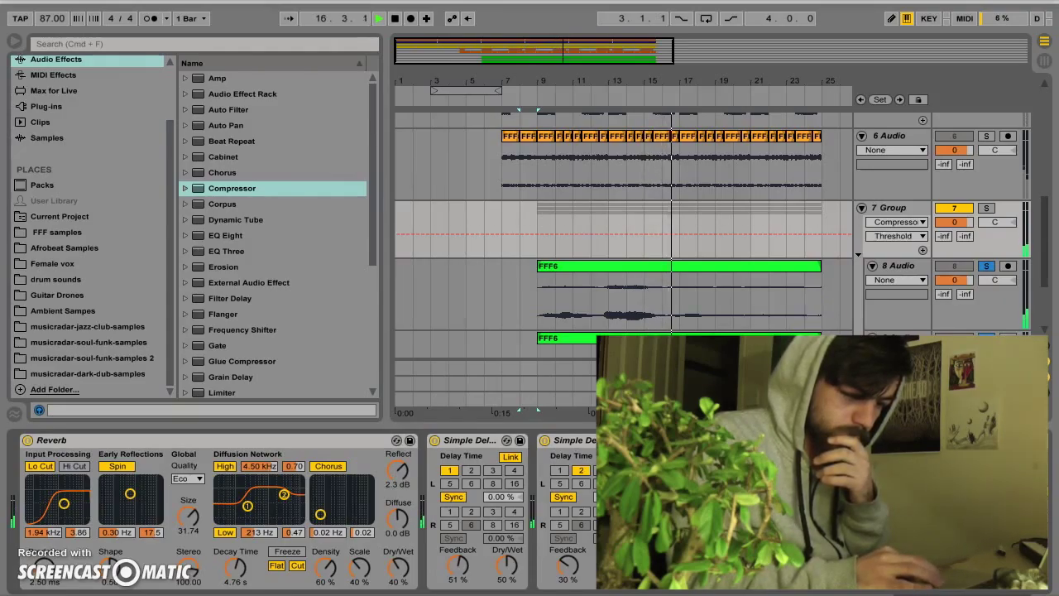
Lower the group Compressor's threshold, adjust its output gain and turn off the solos on the FFF6 tracks
scroll(778, 306, up, 2)
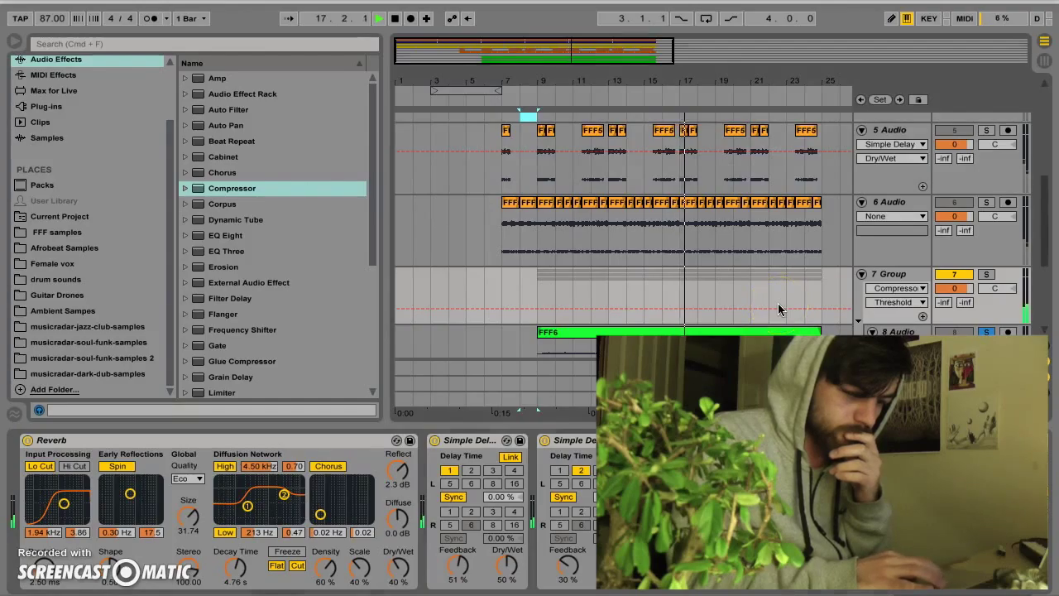
scroll(777, 303, up, 1)
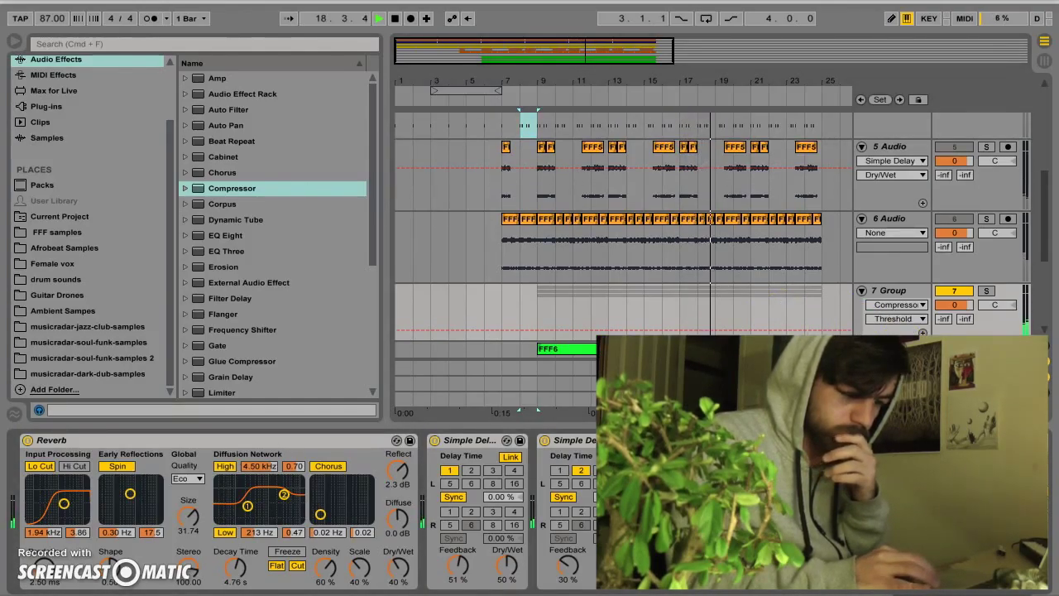
click(1024, 502)
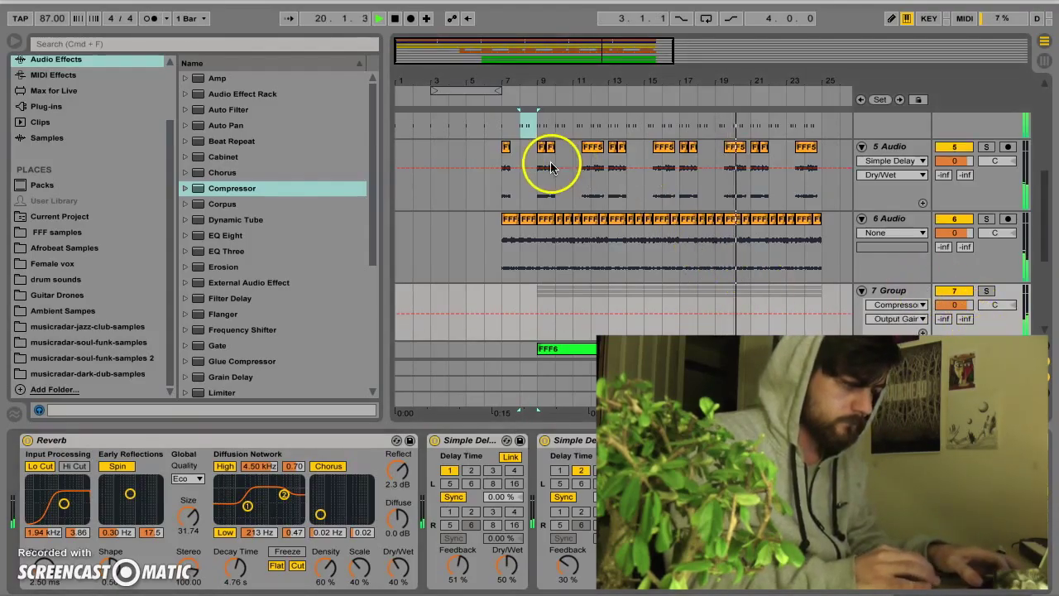
Select the 4 Drum Rack track to show its devices and stop playback
scroll(670, 319, up, 4)
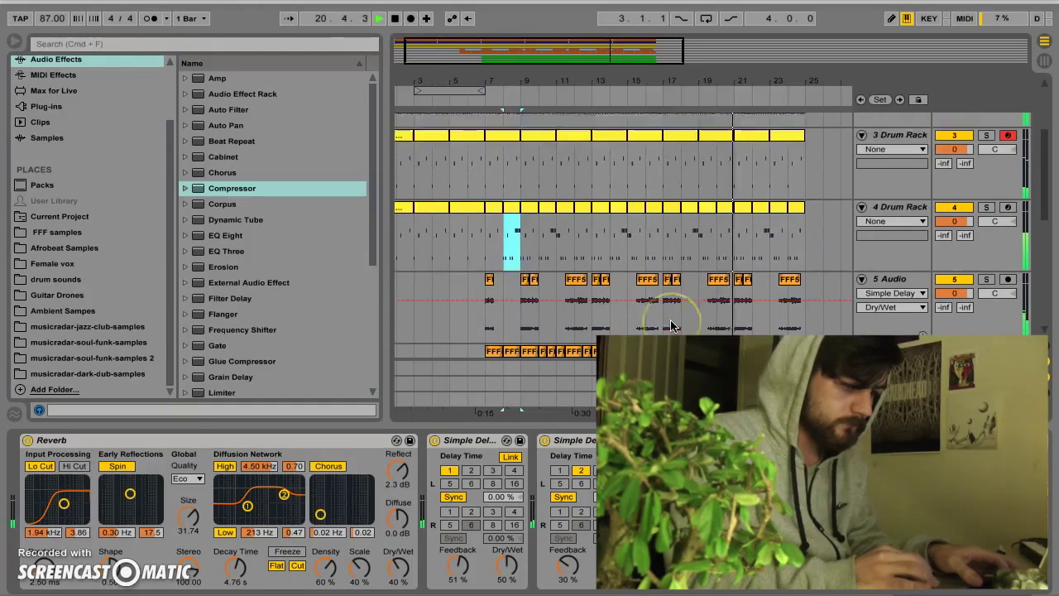
scroll(671, 325, up, 4)
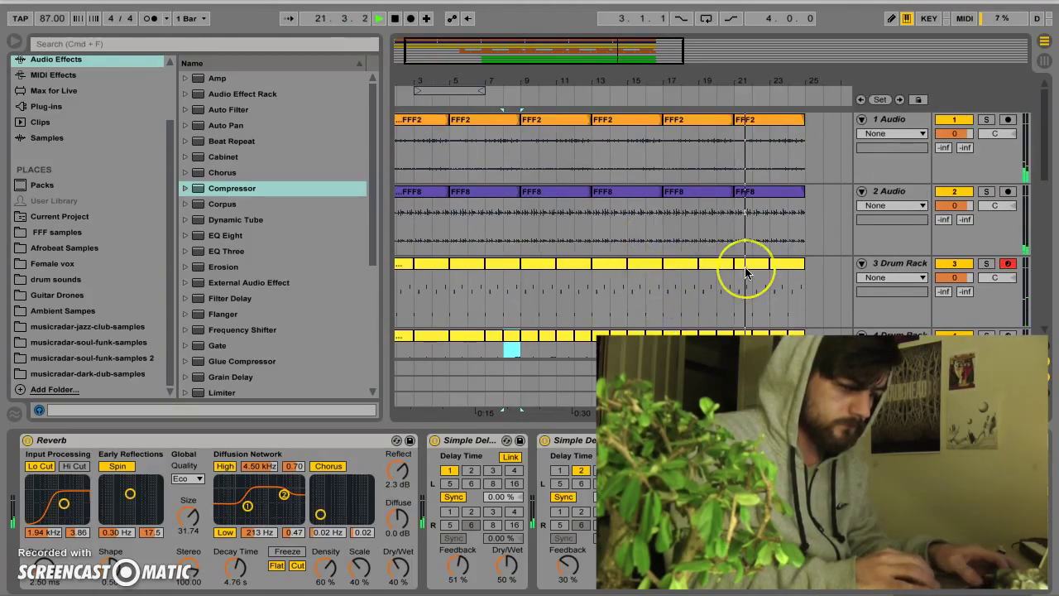
scroll(745, 268, down, 4)
click(877, 205)
key(space)
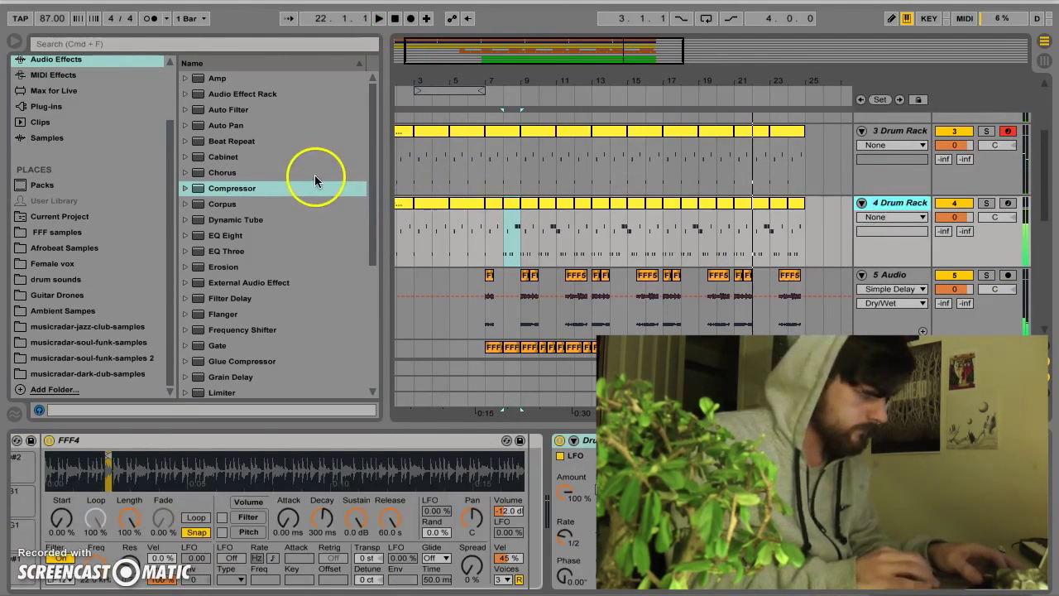
Try the default Beat Repeat effect on the 4 Drum Rack track and delete it
click(239, 141)
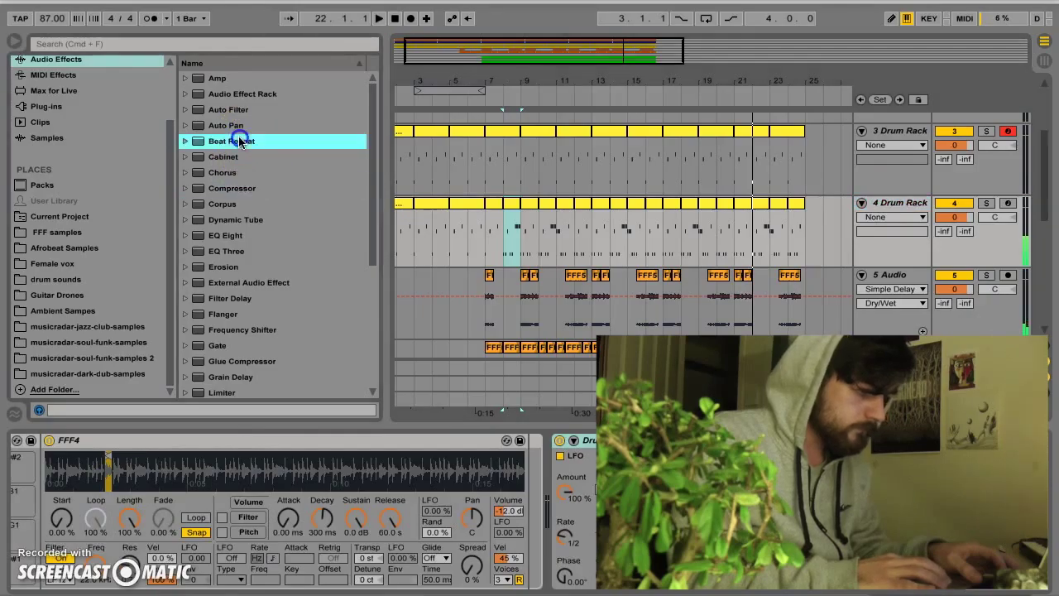
click(892, 200)
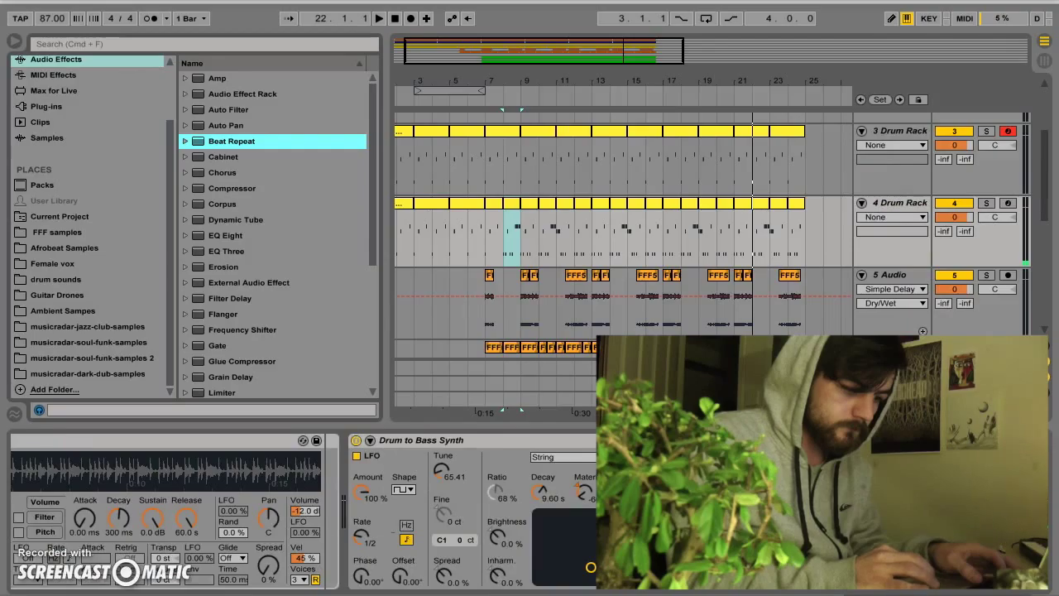
key(Delete)
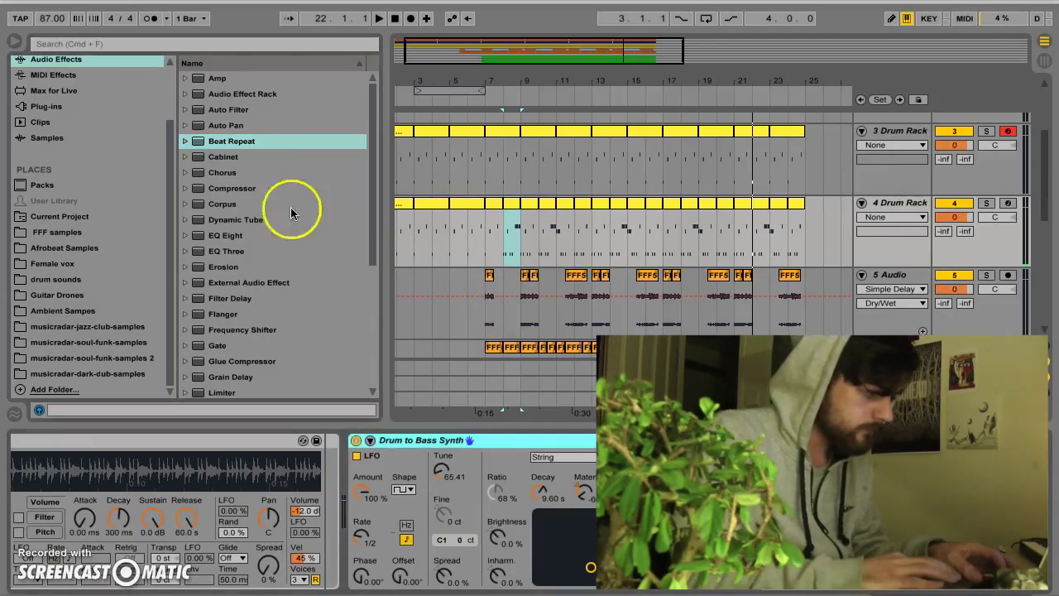
Try the Airpusher and Chopping Block presets of Beat Repeat on the 4 Drum Rack track, automating each to switch on around bars 17 and 18
click(186, 141)
click(234, 158)
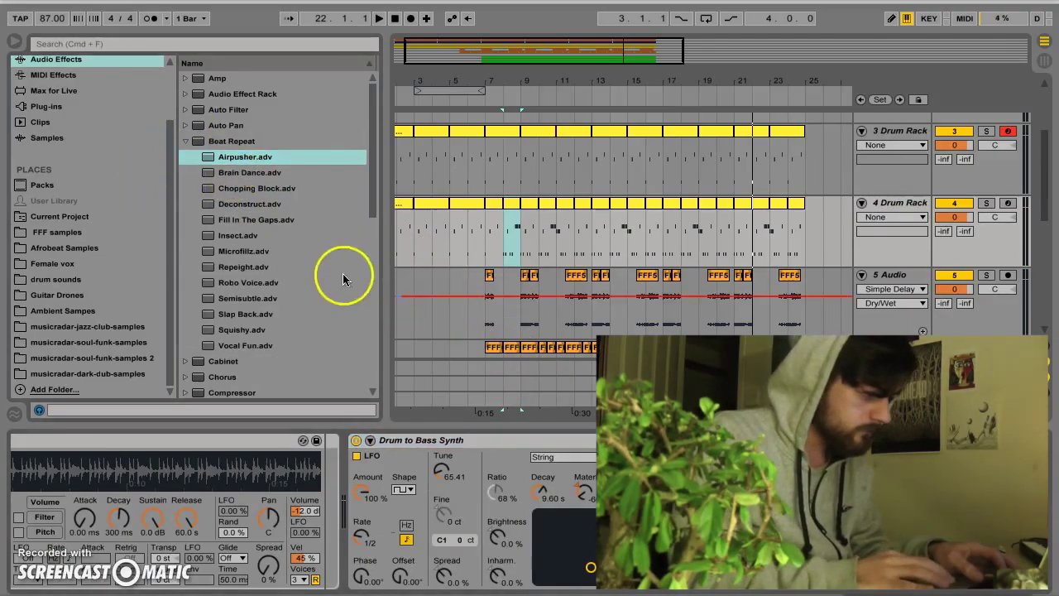
click(224, 171)
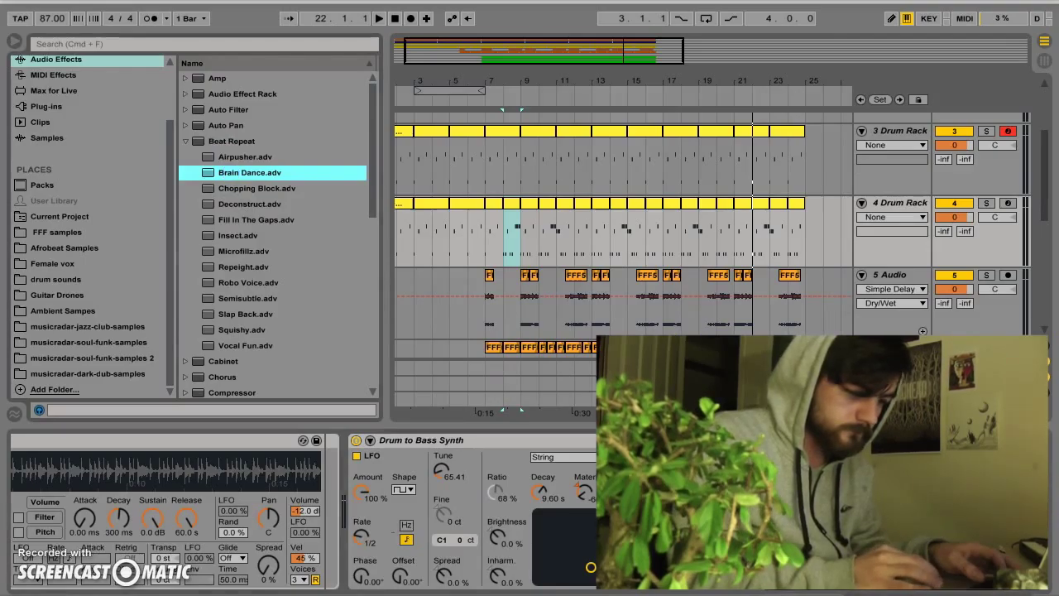
click(225, 157)
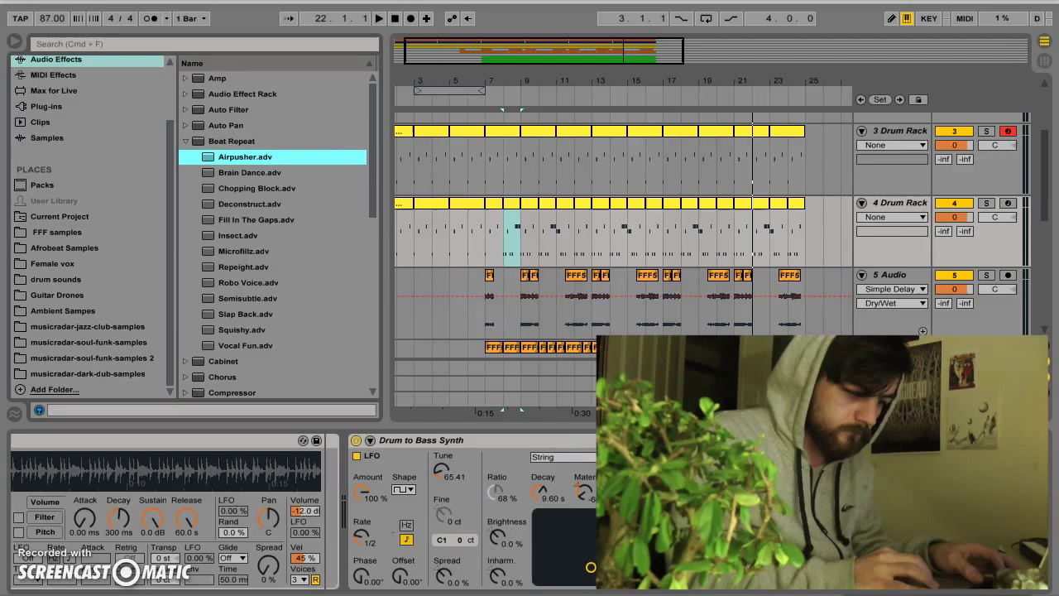
key(Return)
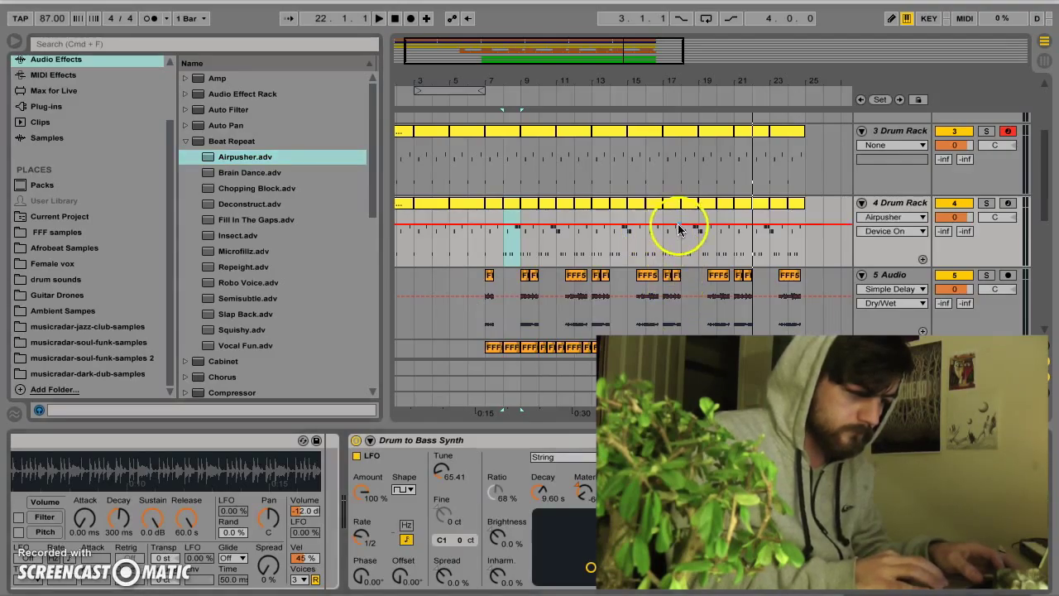
drag(667, 229, 666, 230)
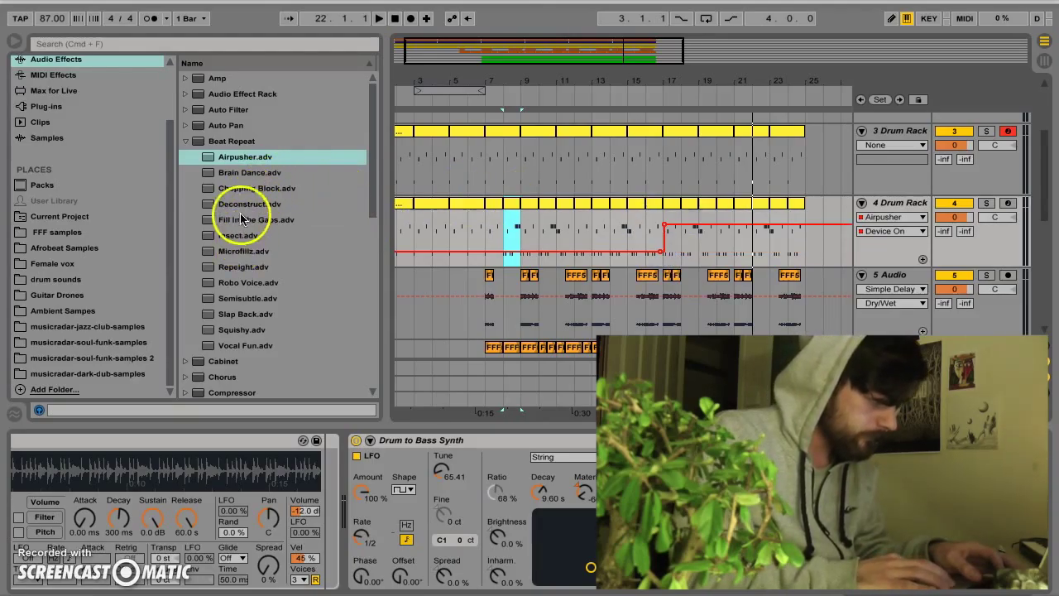
click(253, 187)
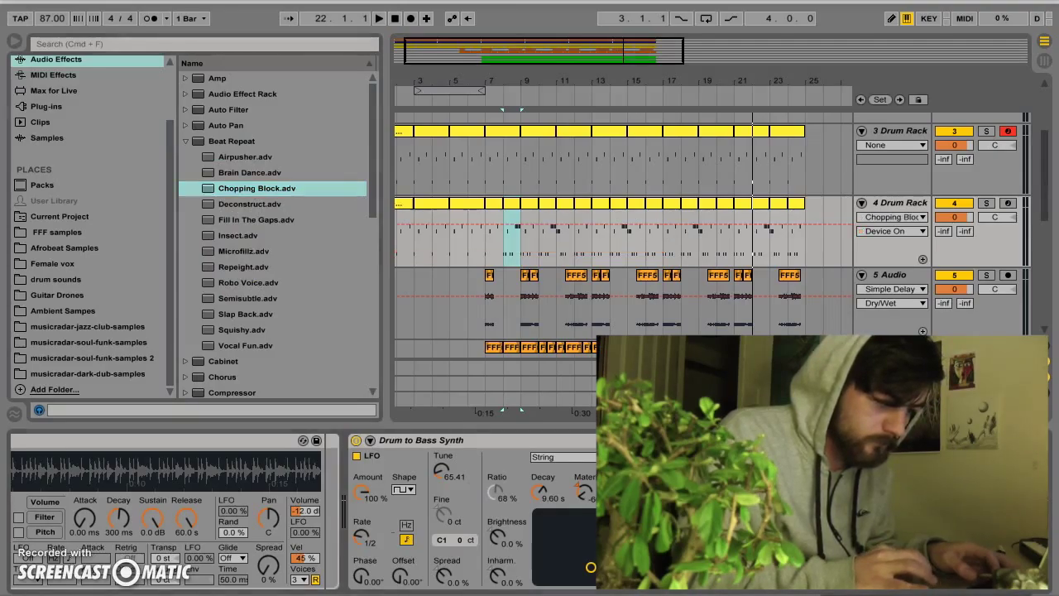
click(675, 224)
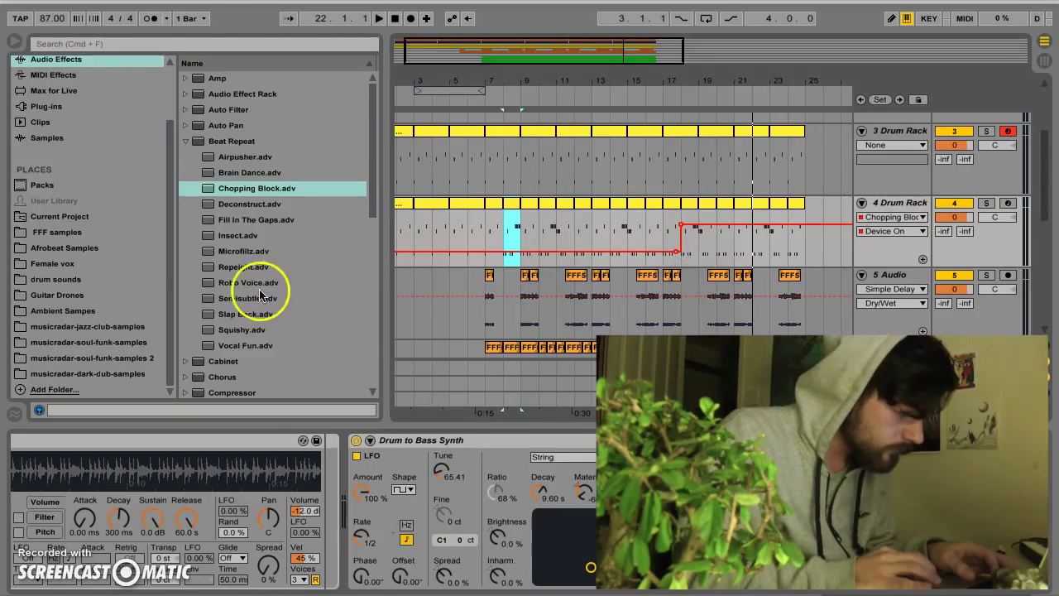
Load the Microfillz preset of Beat Repeat on the 4 Drum Rack track and automate its Device On to stay off until bar 21
click(240, 251)
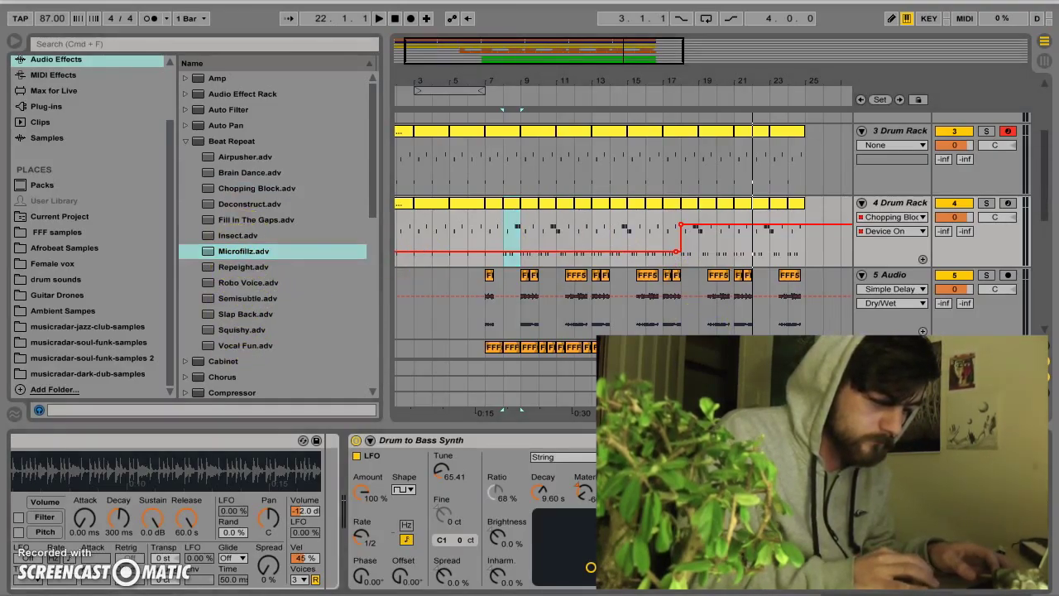
click(694, 225)
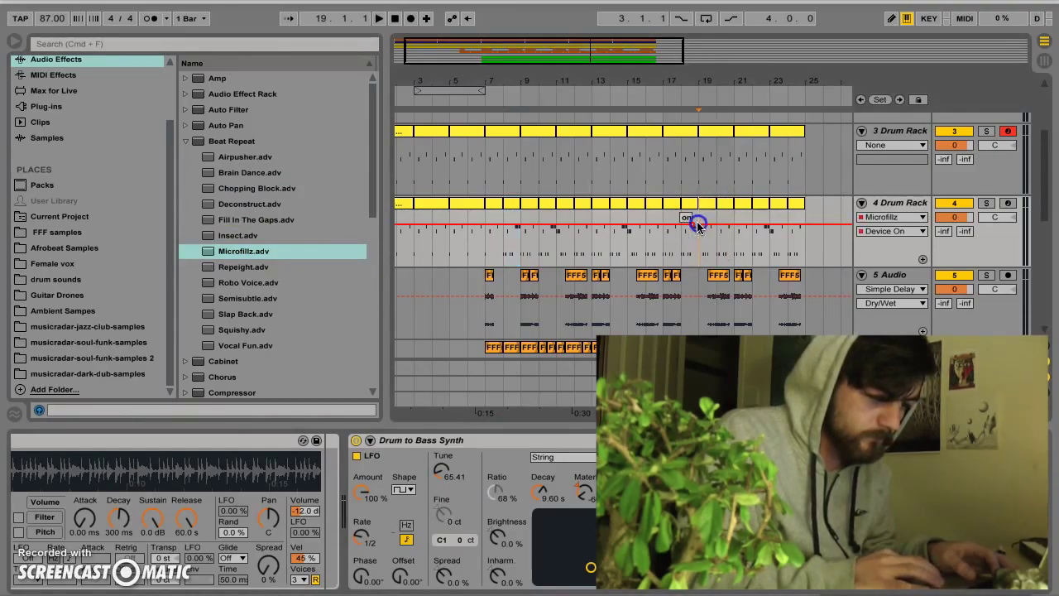
click(694, 227)
click(733, 252)
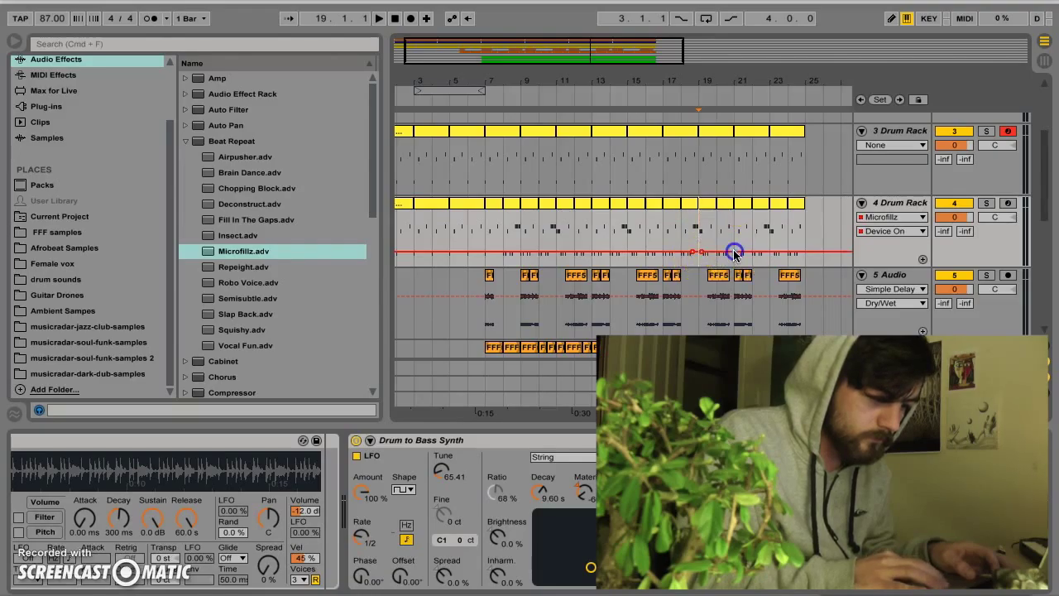
Play the arrangement from around bar 17 while checking the tracks, stop playback and return the position to the start
click(671, 105)
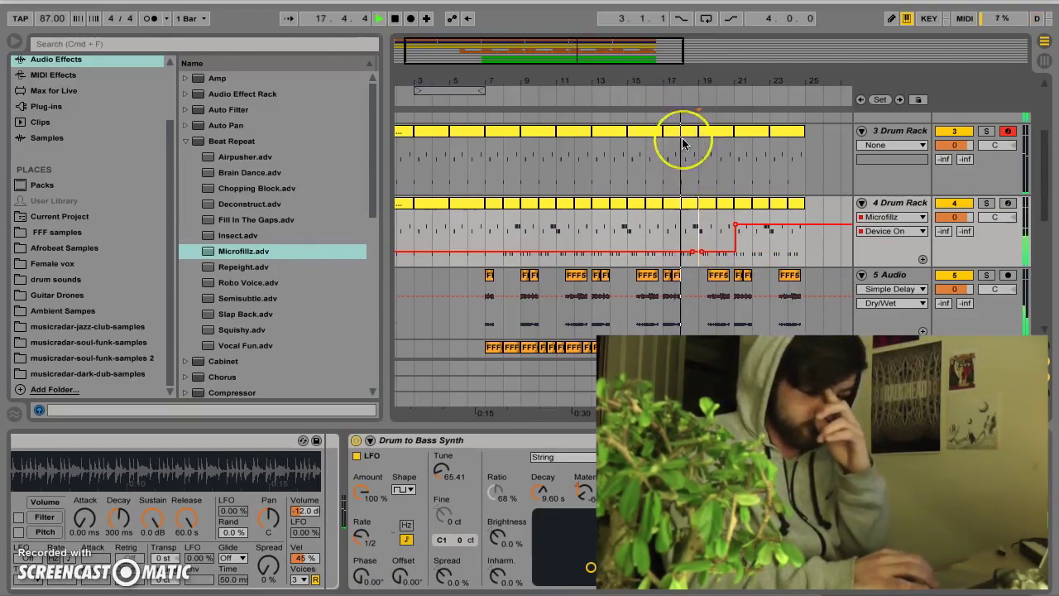
scroll(685, 149, down, 1)
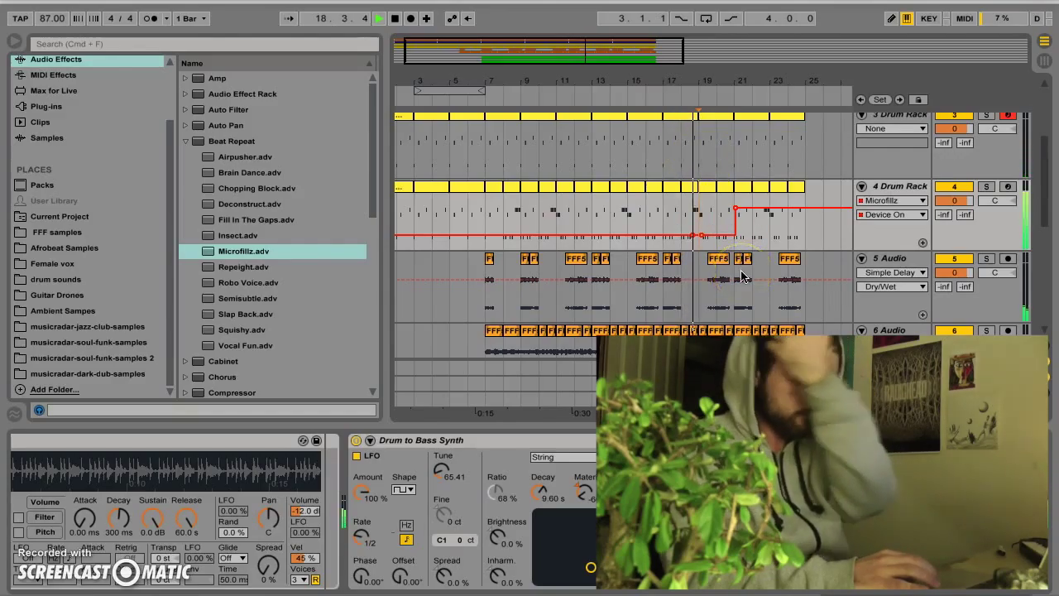
scroll(742, 275, up, 3)
scroll(741, 275, down, 3)
scroll(742, 275, left, 1)
scroll(742, 276, down, 6)
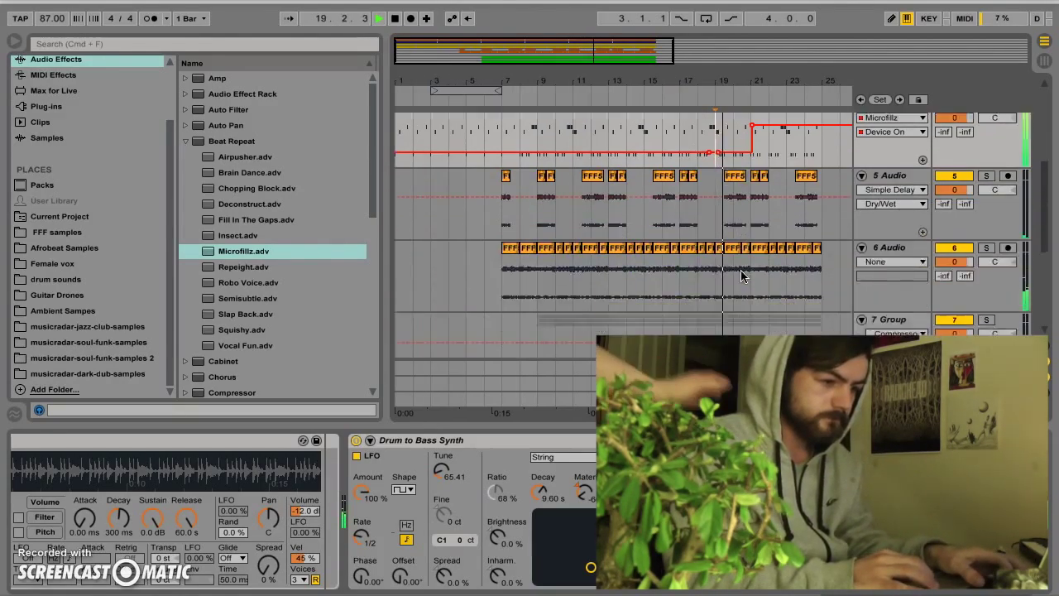
key(space)
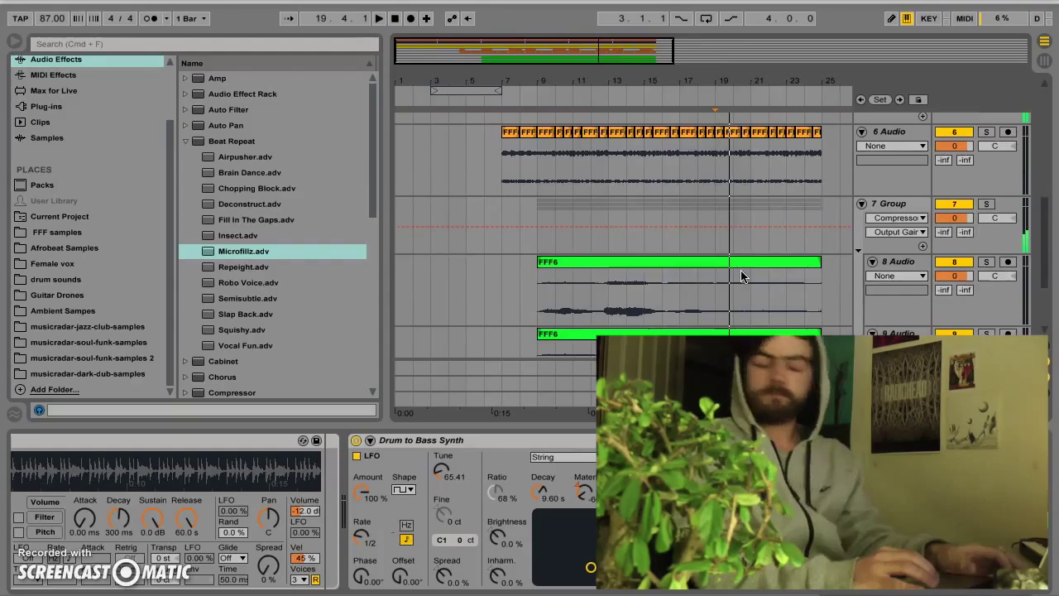
click(395, 18)
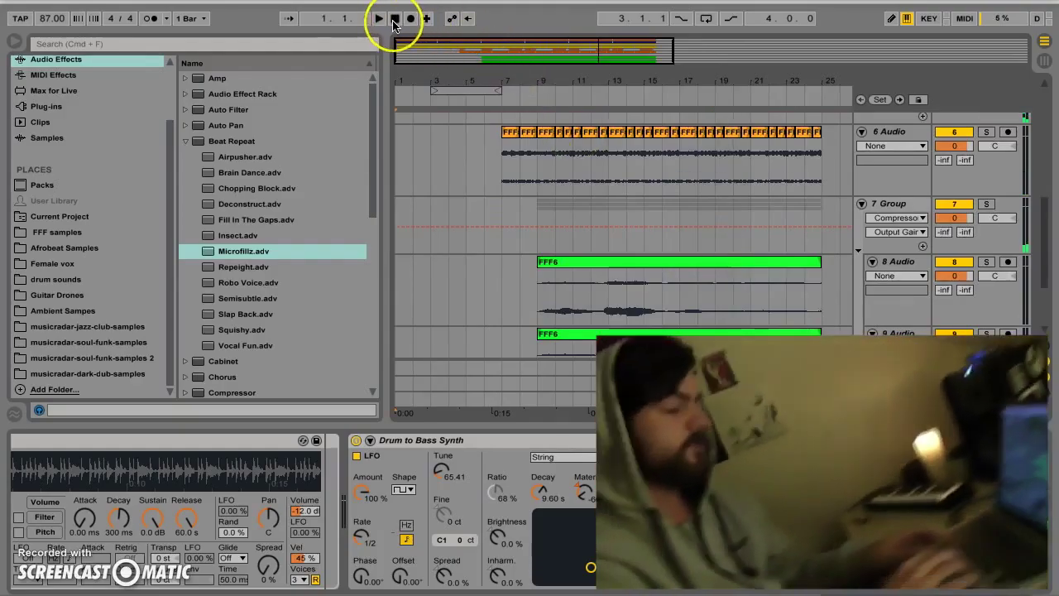